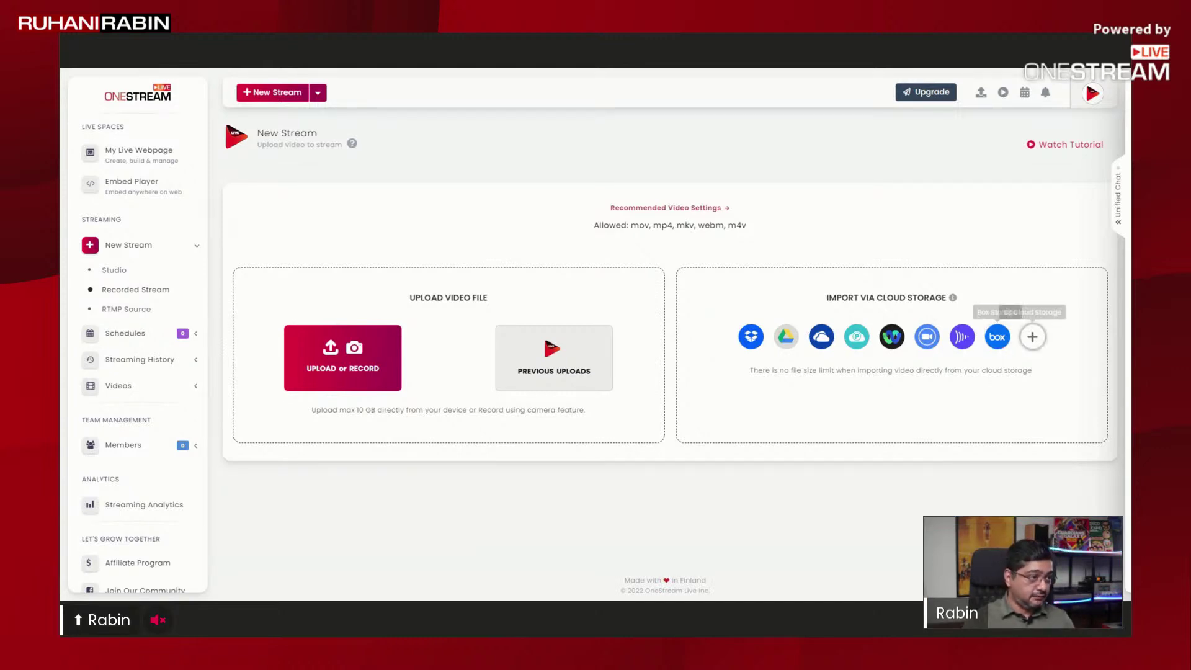
- Review the cloud storage connection fields for DigitalOcean, Amazon S3, Backblaze, Google Cloud Storage, UpCloud, Wasabi and Generic without connecting any
click(1036, 341)
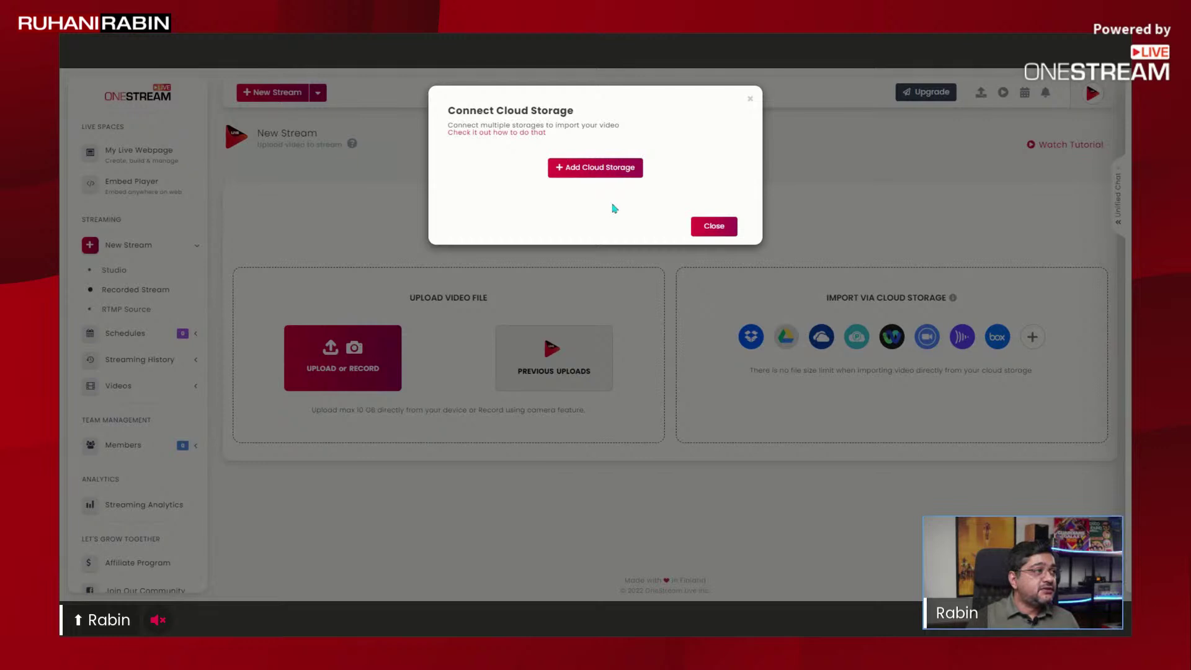
click(622, 173)
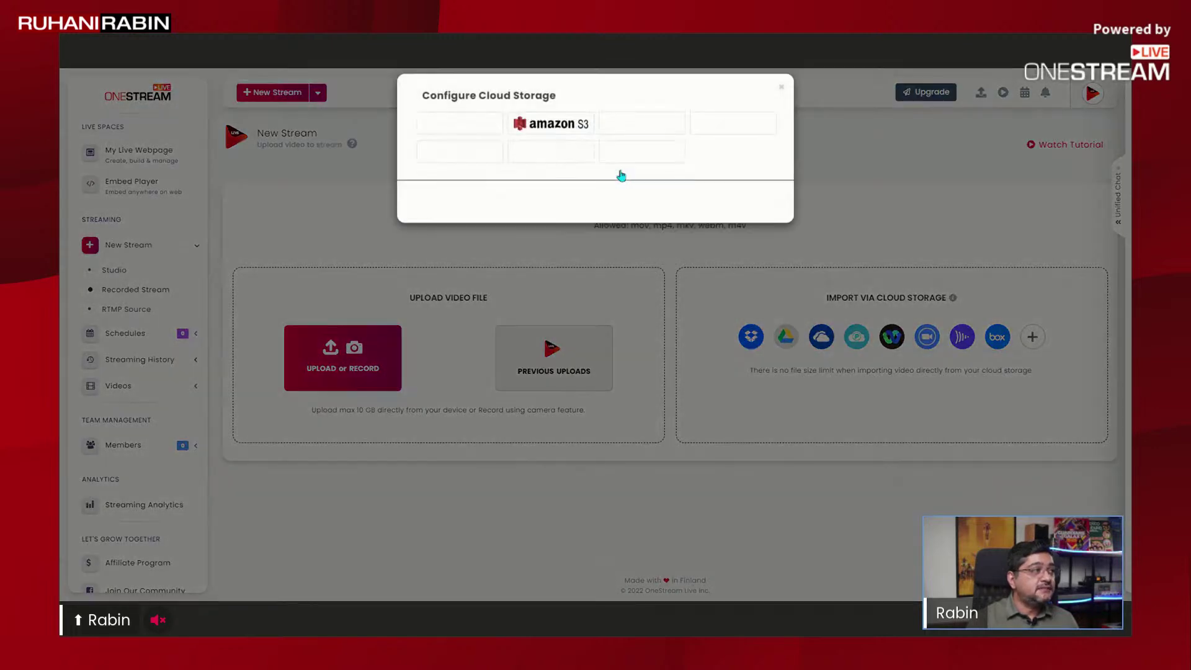
click(470, 144)
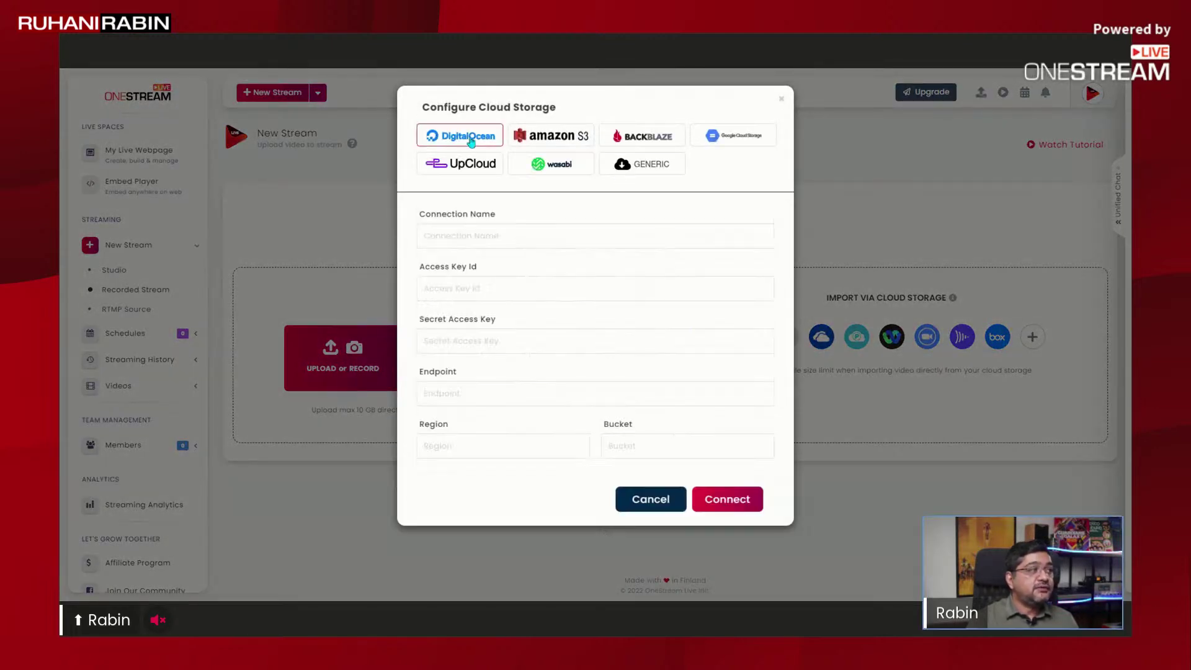
click(552, 138)
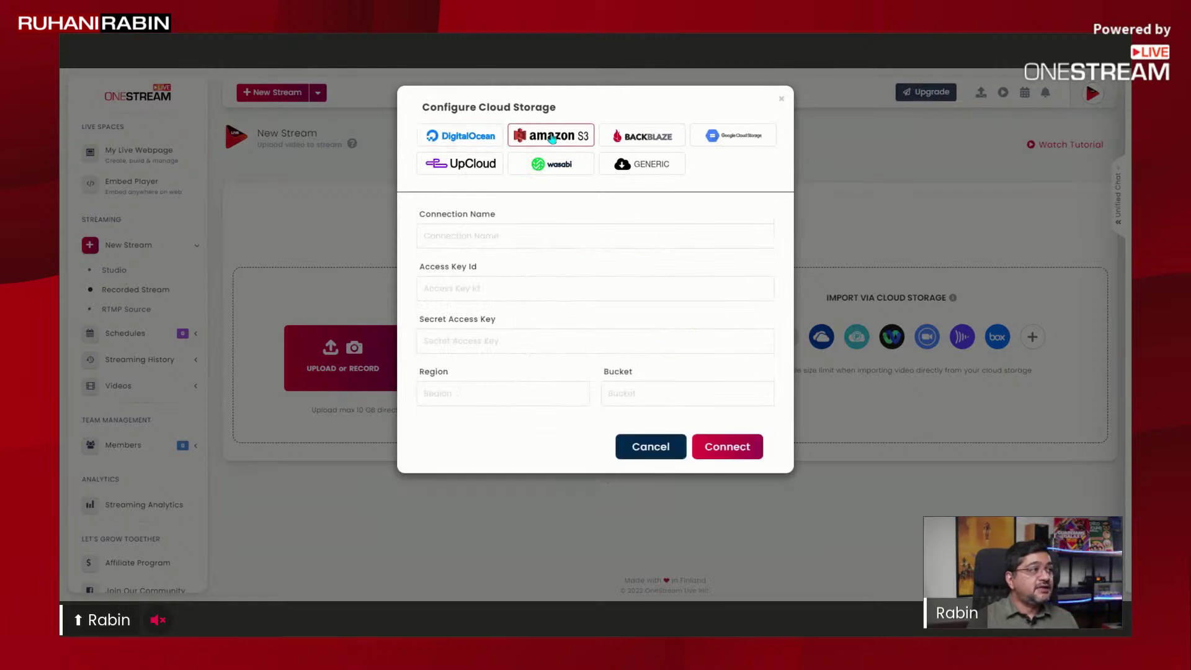
click(664, 140)
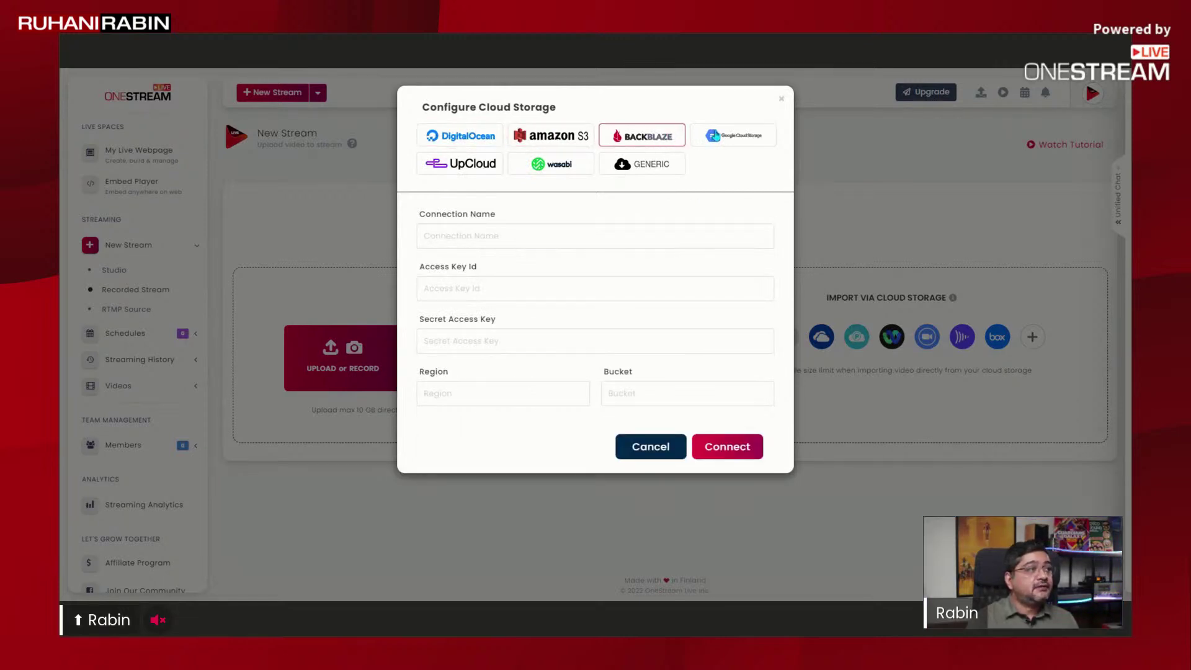
click(714, 136)
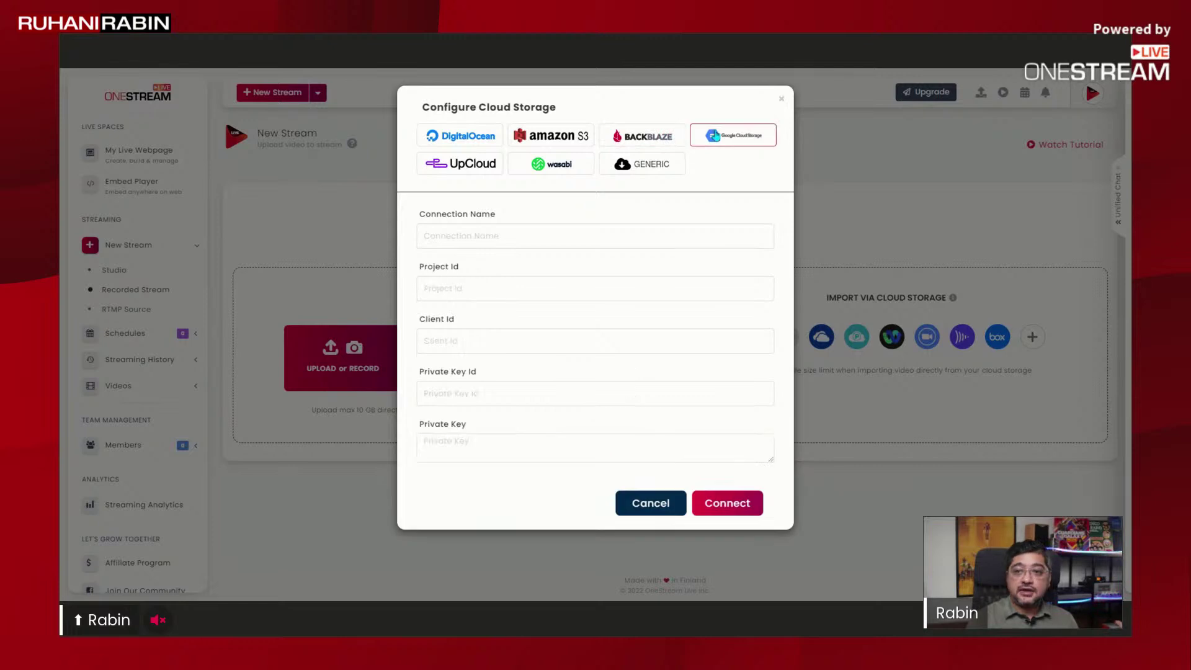
click(469, 165)
click(562, 164)
click(643, 165)
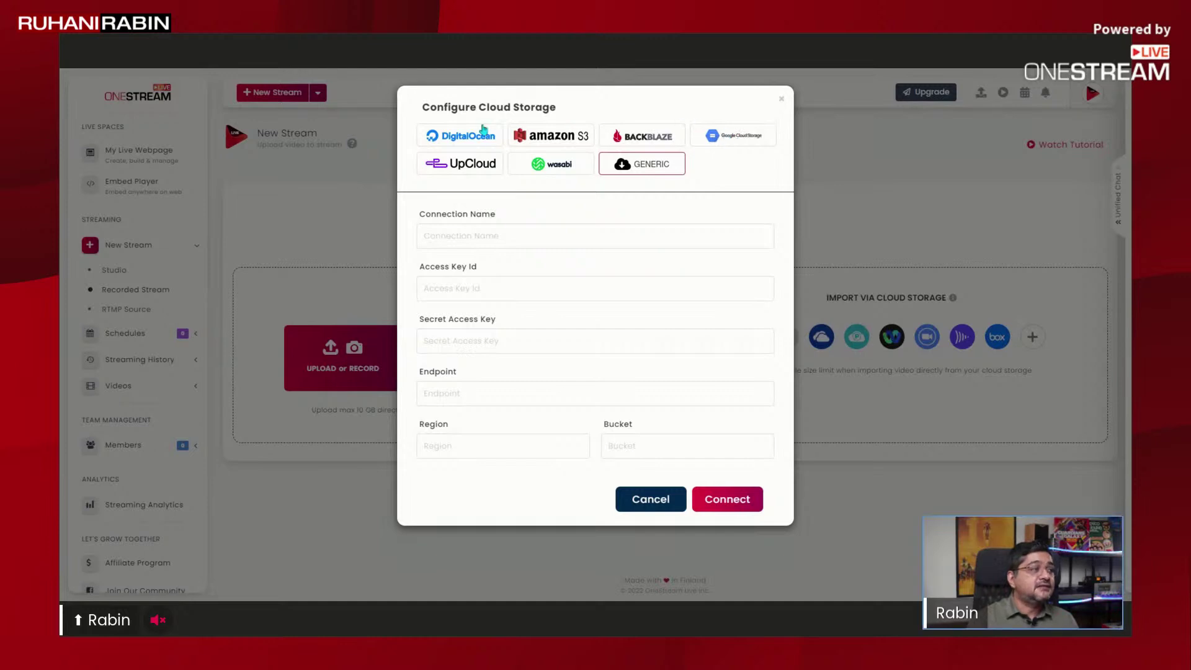
click(660, 507)
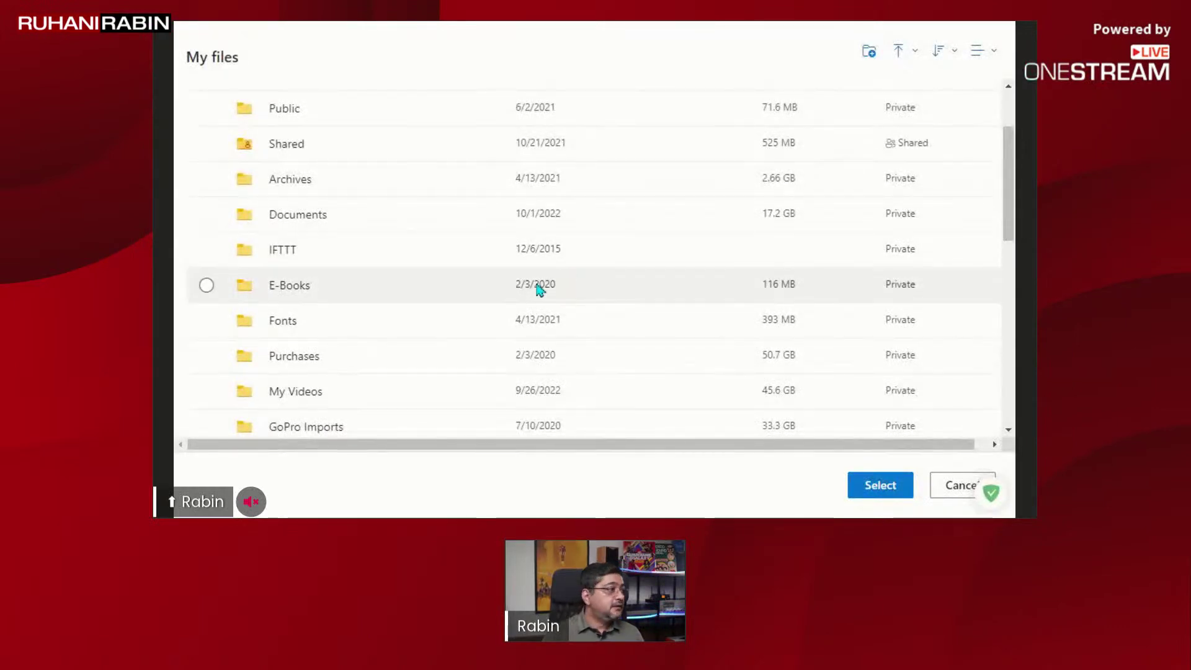
- Open the My Videos folder in the cloud drive and browse to its video files
scroll(457, 306, down, 3)
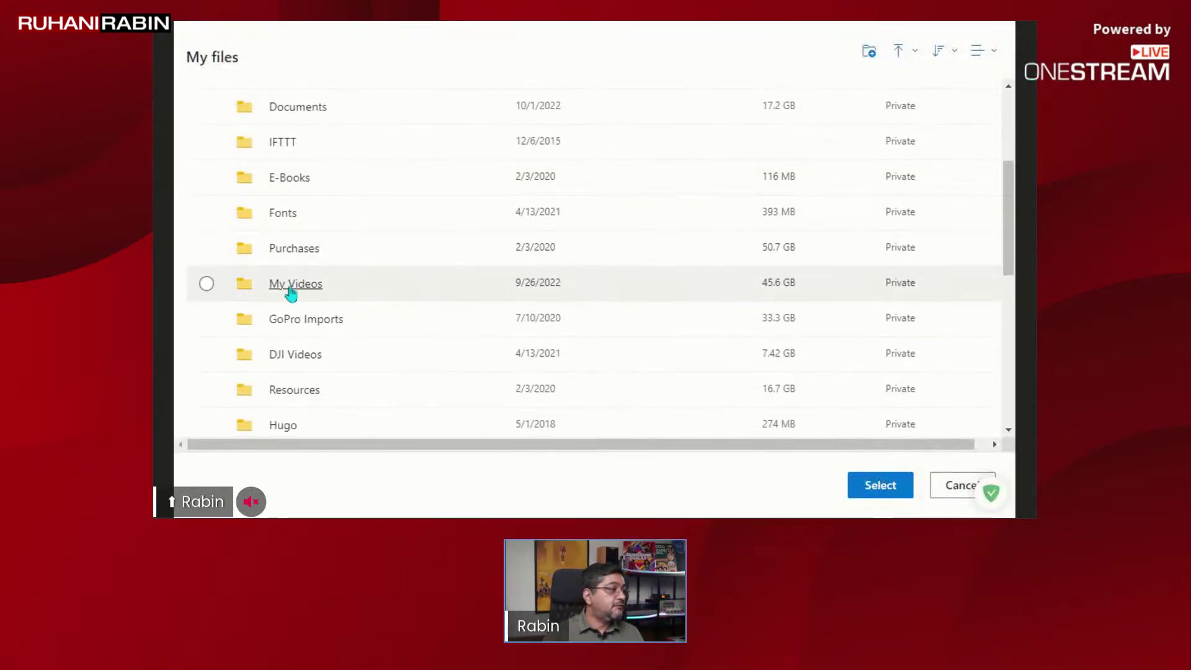
click(287, 285)
scroll(460, 292, down, 4)
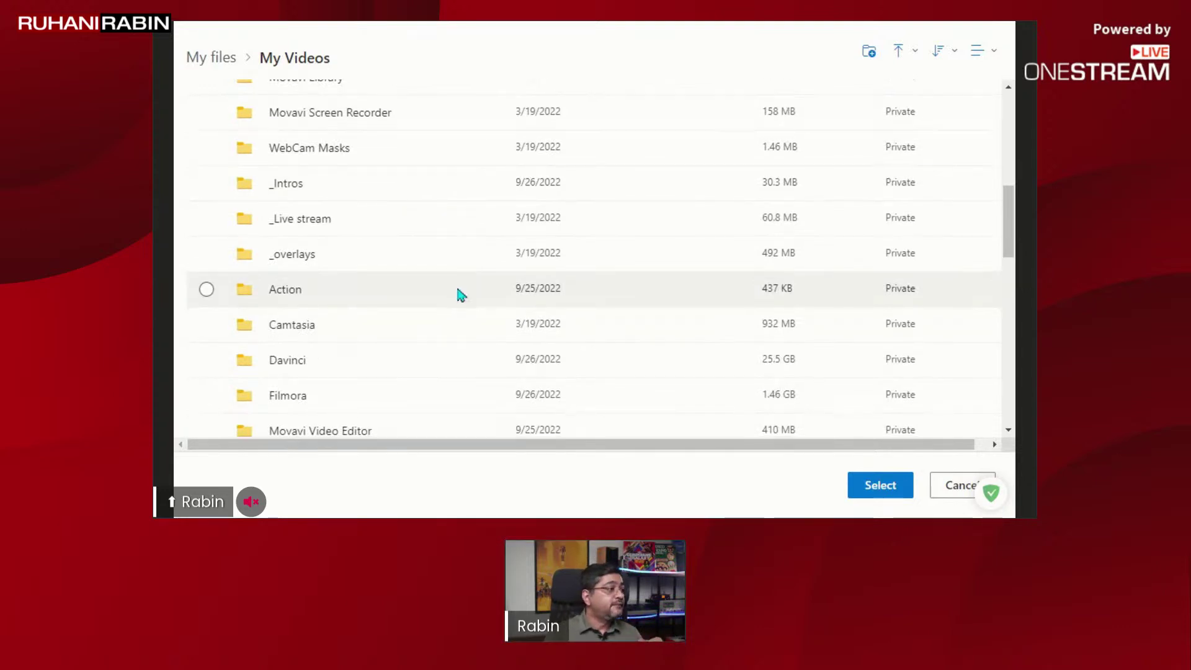
scroll(457, 295, down, 2)
scroll(457, 295, up, 1)
scroll(456, 291, down, 3)
scroll(453, 289, down, 5)
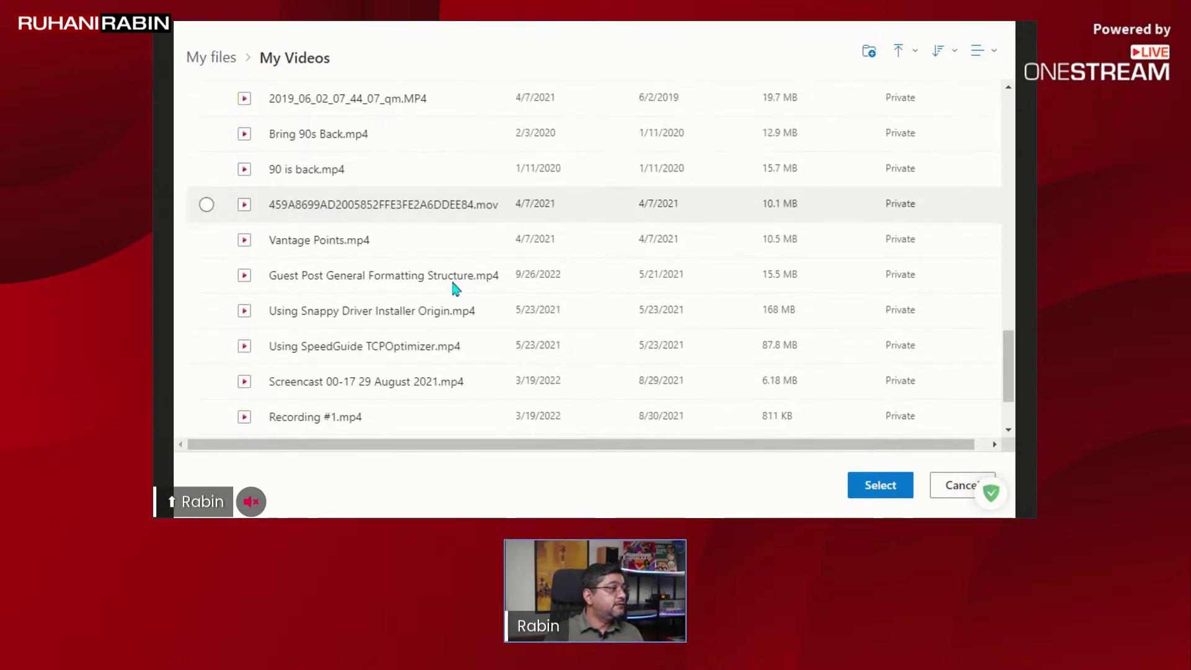
scroll(455, 283, down, 3)
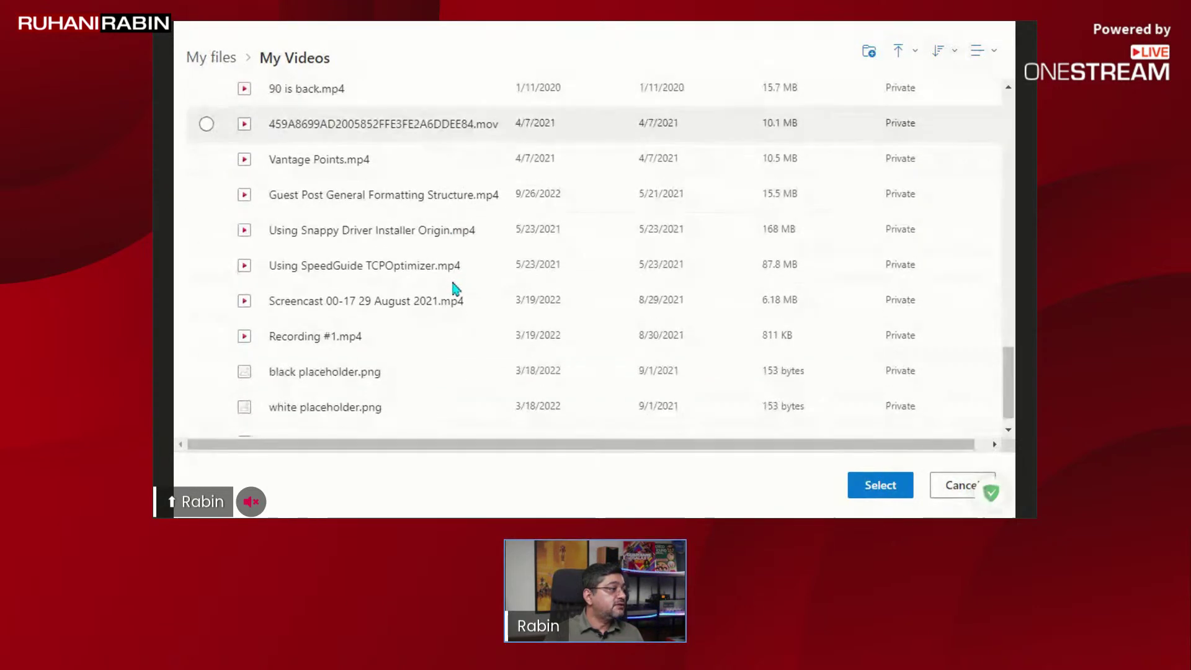
- Choose Using SpeedGuide TCPOptimizer.mp4 as the only video and confirm its import from the cloud drive
click(206, 230)
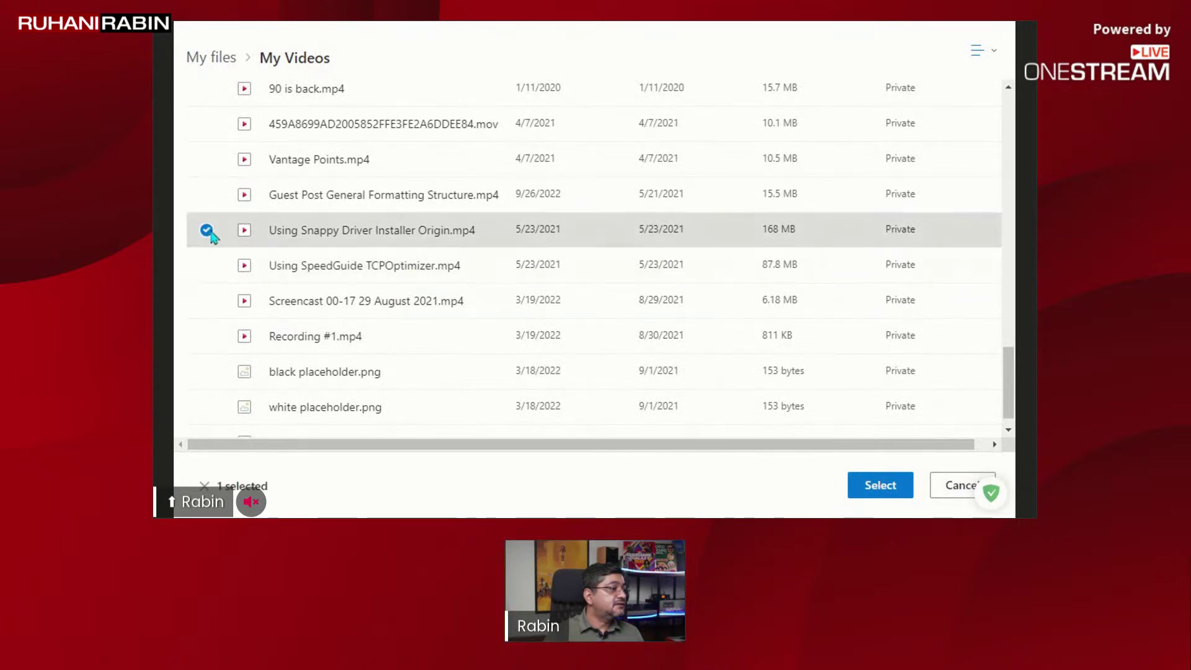
click(207, 266)
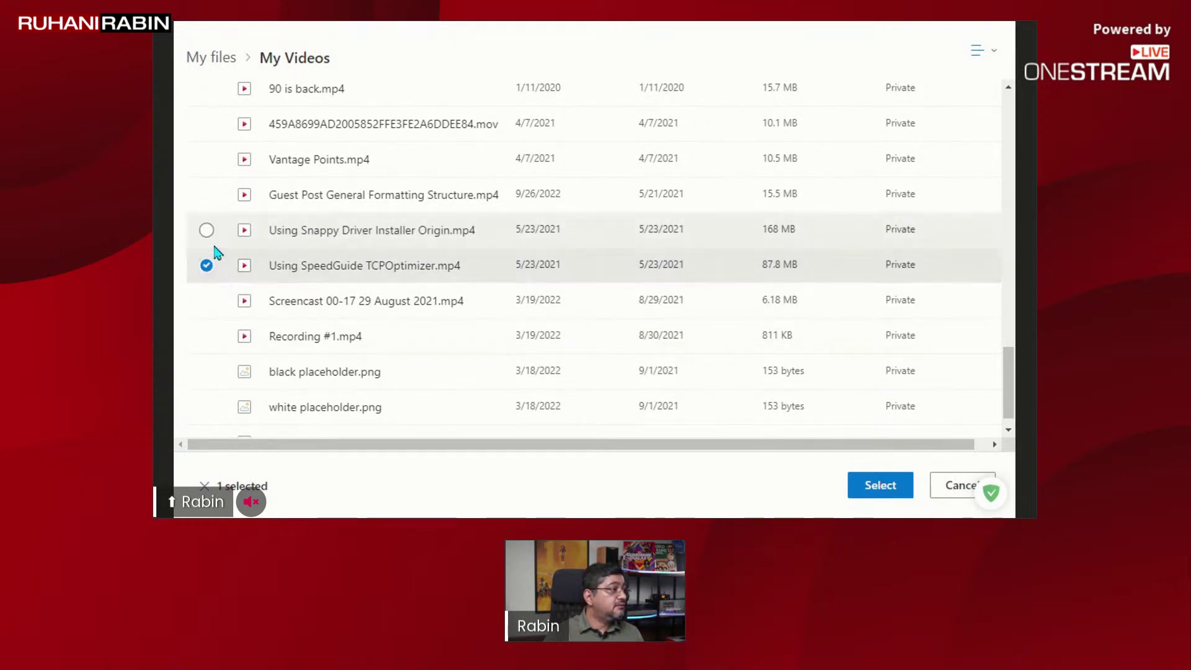
click(208, 232)
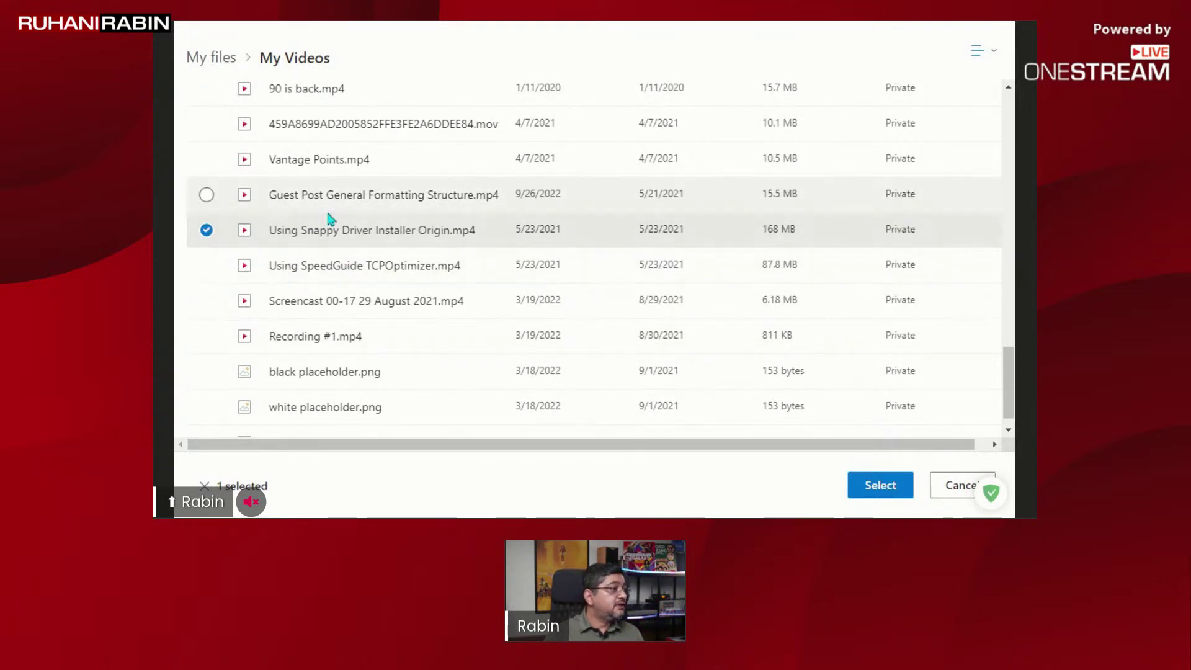
click(329, 265)
click(345, 242)
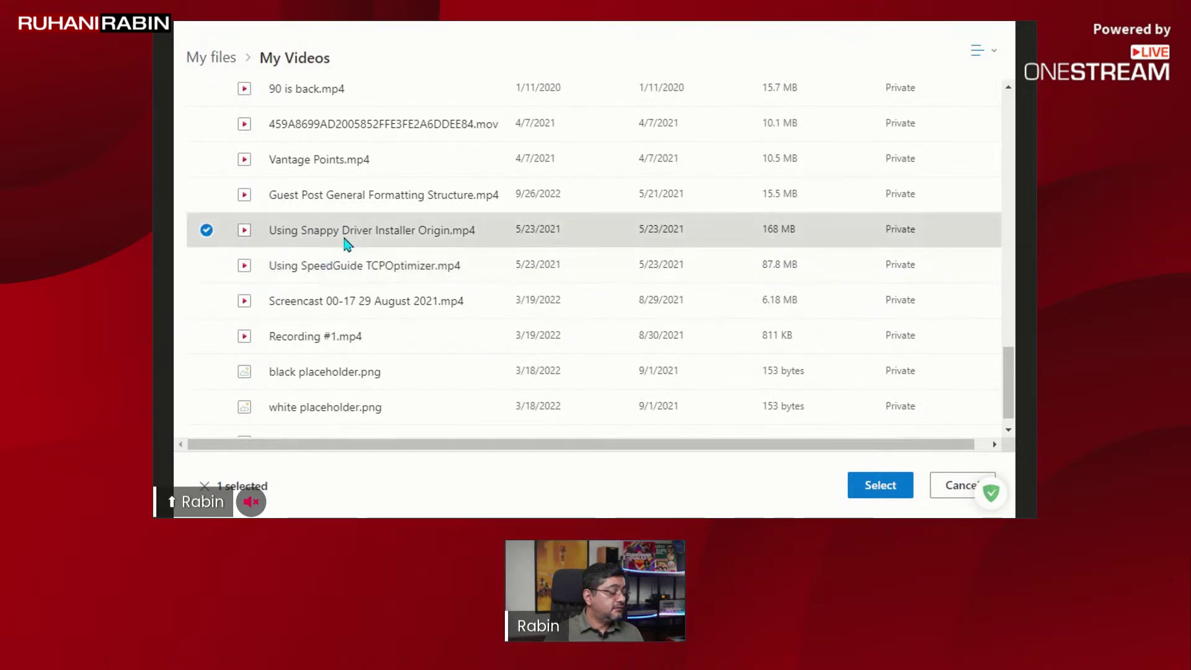
click(345, 265)
click(363, 245)
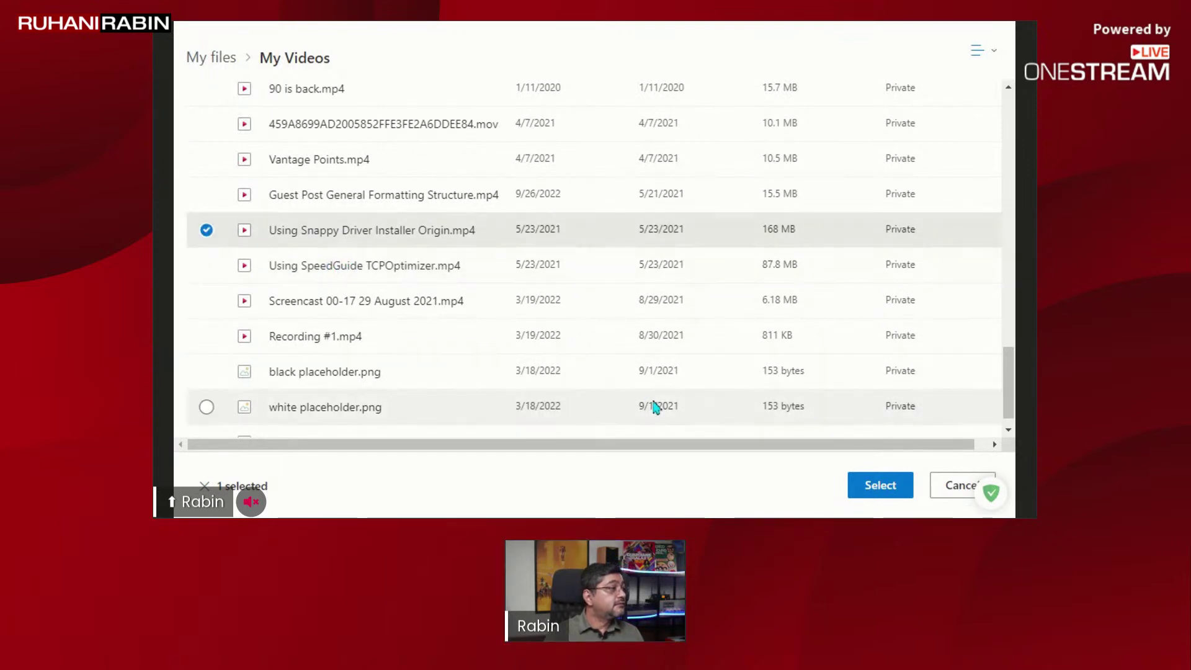
click(378, 276)
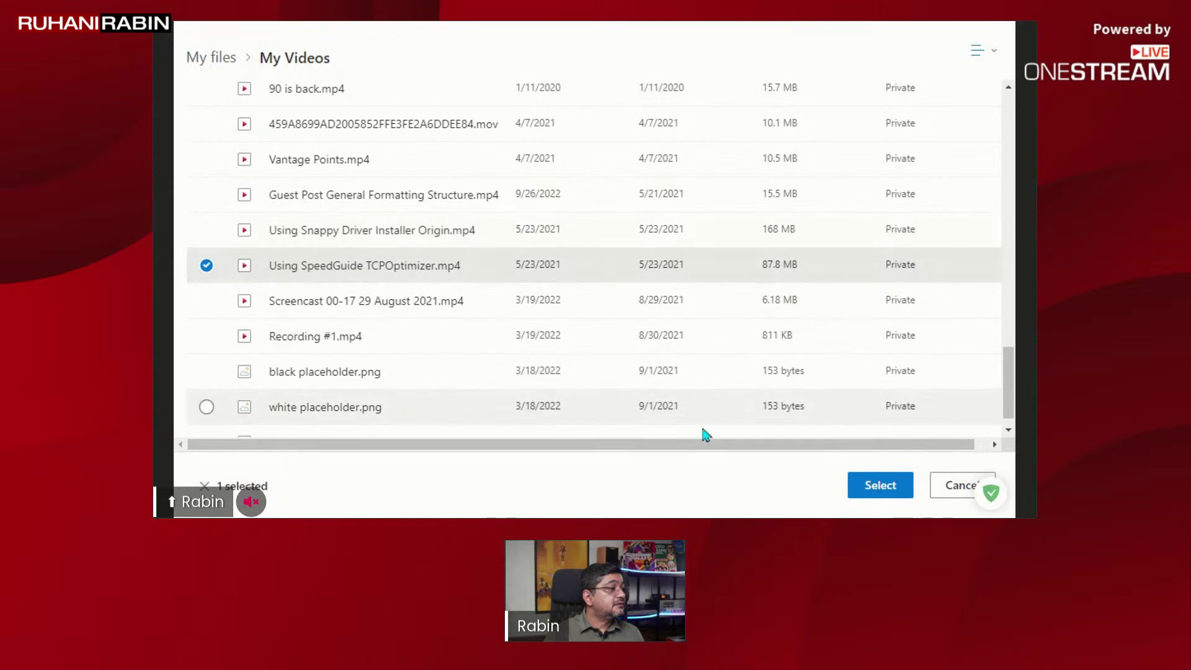
click(884, 488)
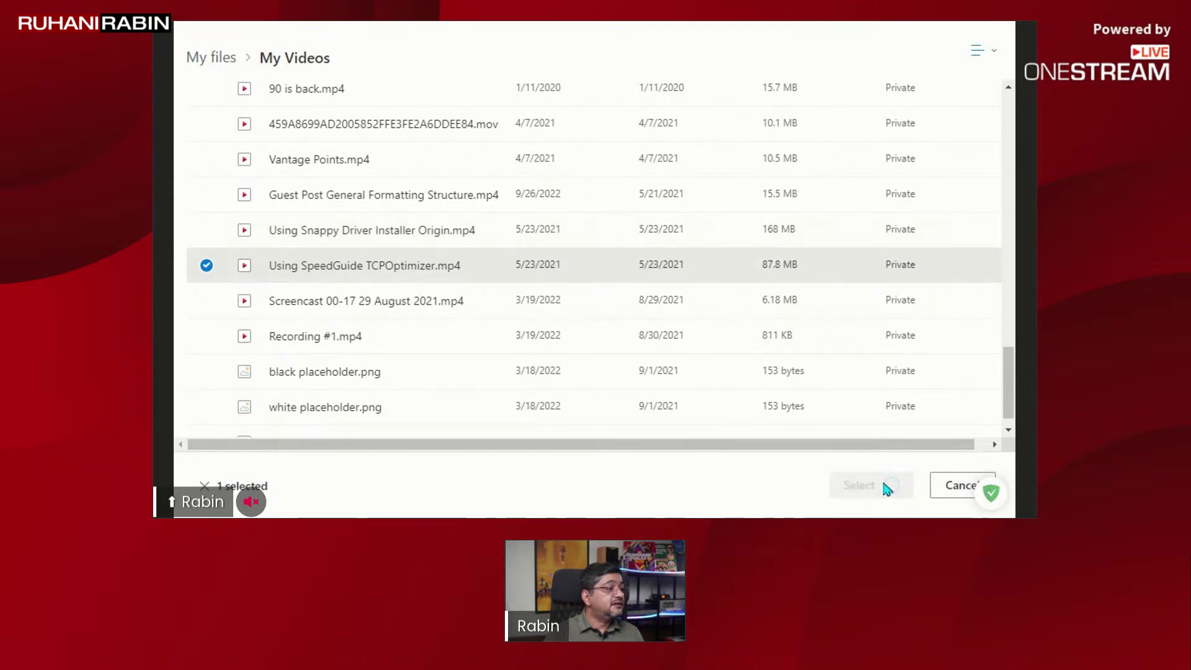
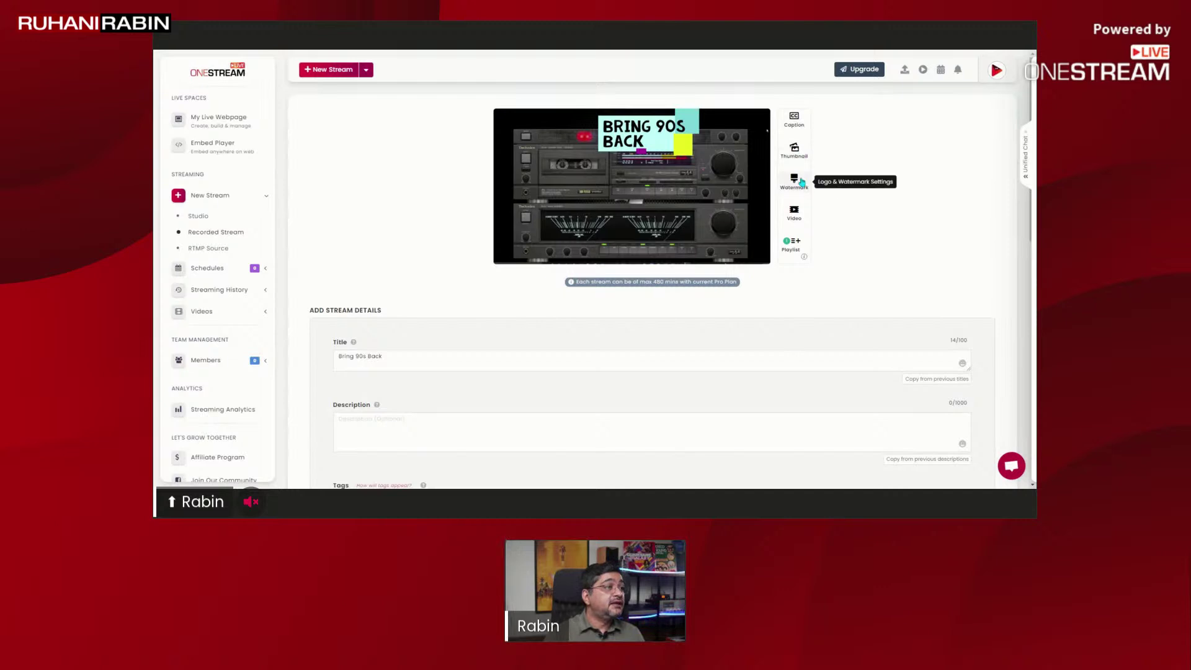
- Apply the Best Digital Finds logo as the video's watermark, shrunk and placed in the frame's upper-left corner
click(798, 181)
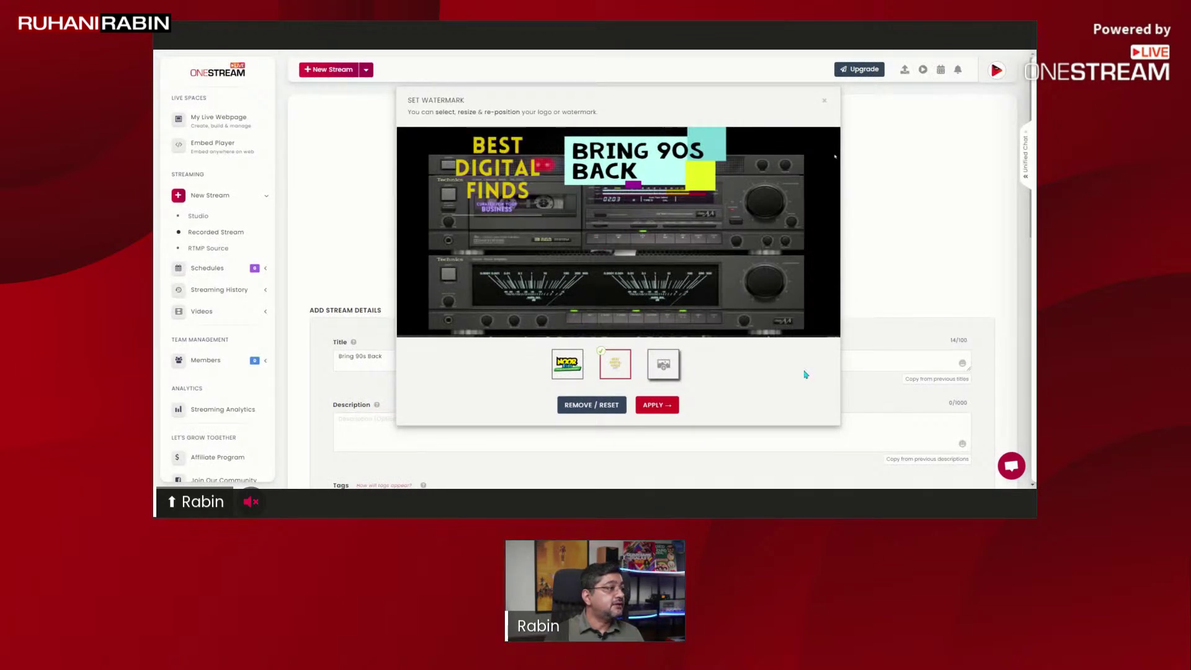
mouse_move(505, 157)
mouse_down()
mouse_move(464, 177)
mouse_move(496, 186)
mouse_move(483, 164)
mouse_up()
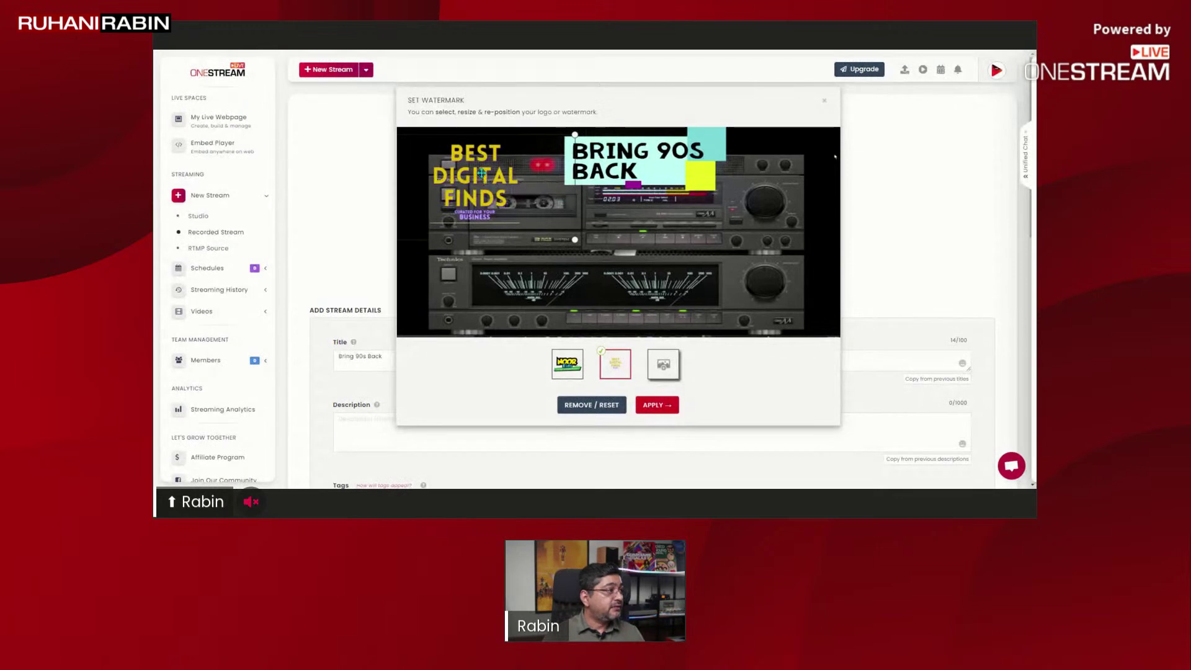
drag(481, 173, 476, 188)
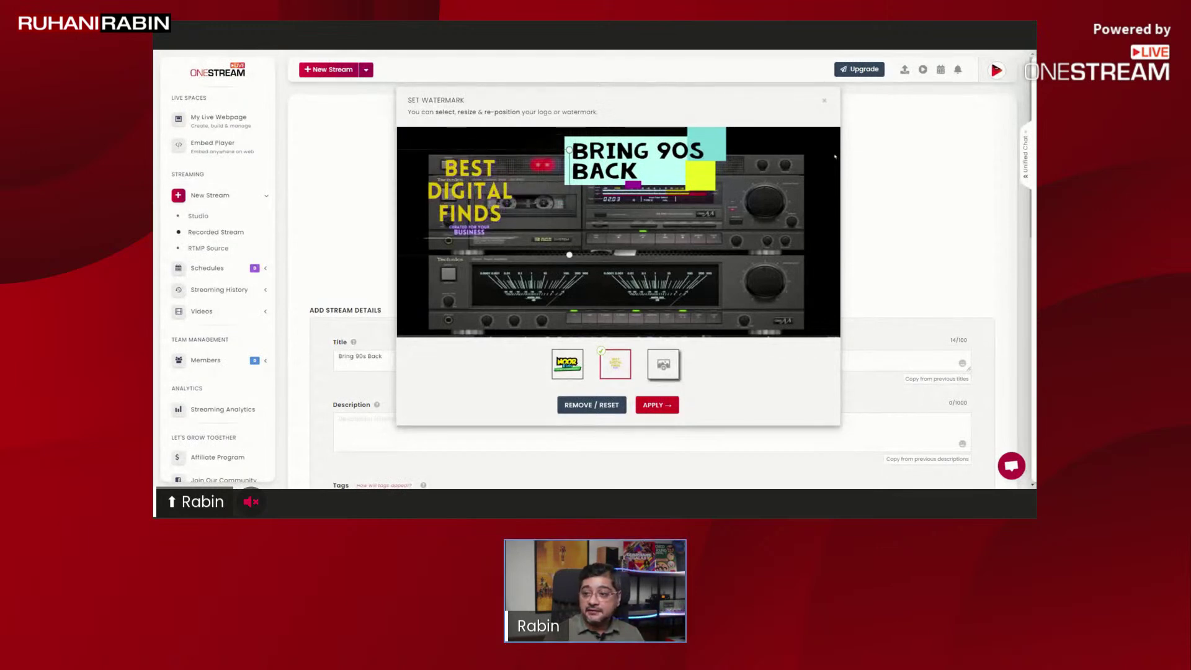
mouse_move(468, 207)
mouse_down()
mouse_move(479, 207)
mouse_move(451, 189)
mouse_move(482, 206)
mouse_move(466, 191)
mouse_up()
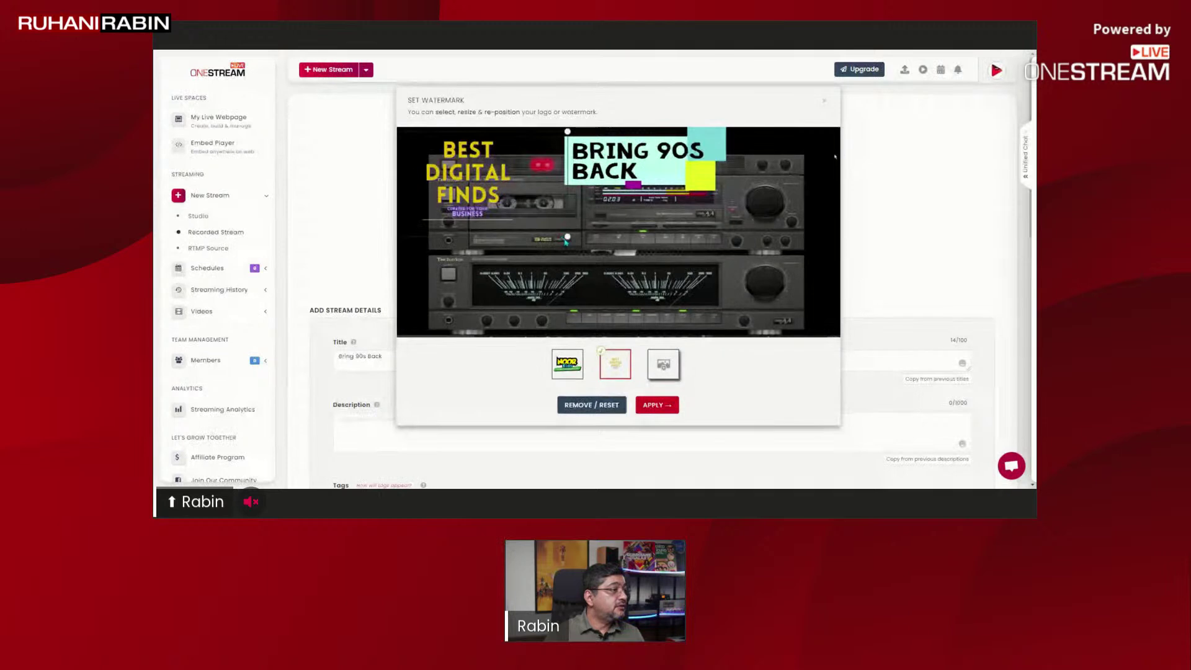
drag(565, 239, 468, 177)
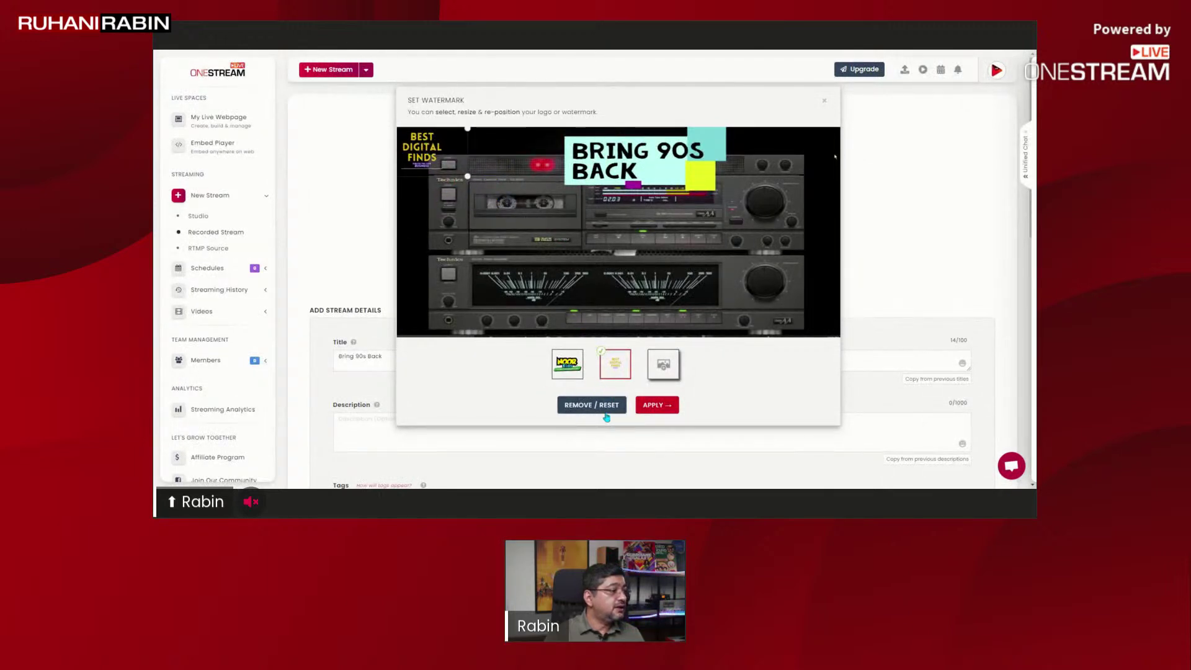
click(656, 407)
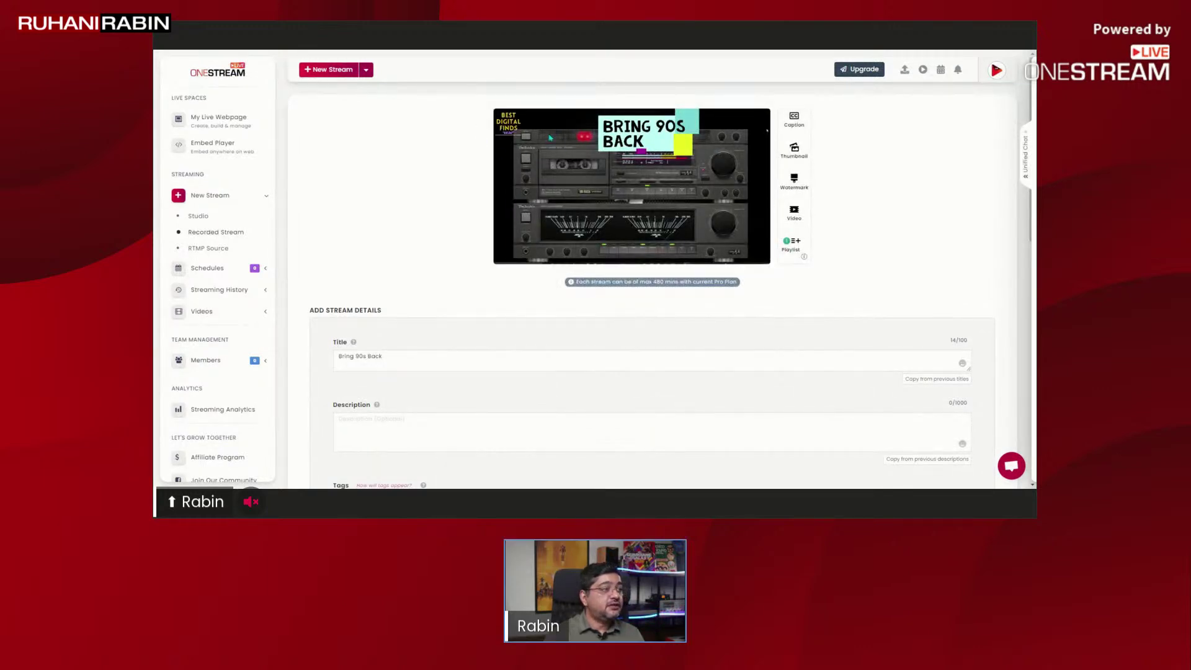
- Review the stream's title, description, tags, schedule, optional advanced settings and social account selection
scroll(794, 397, down, 3)
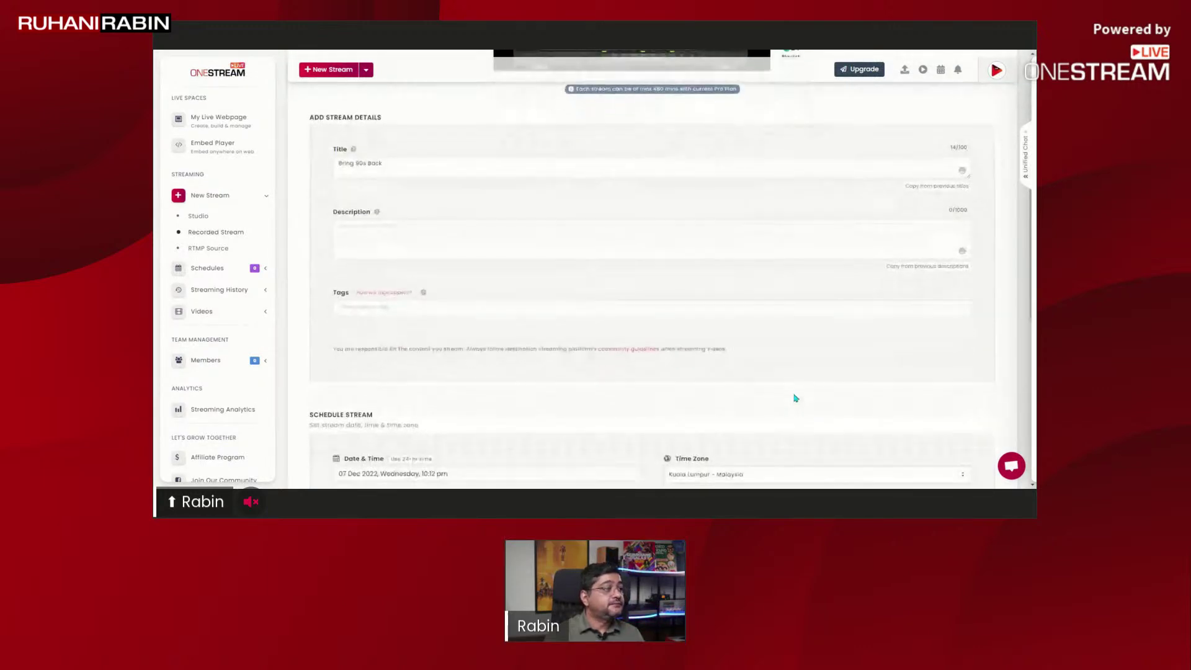
click(683, 231)
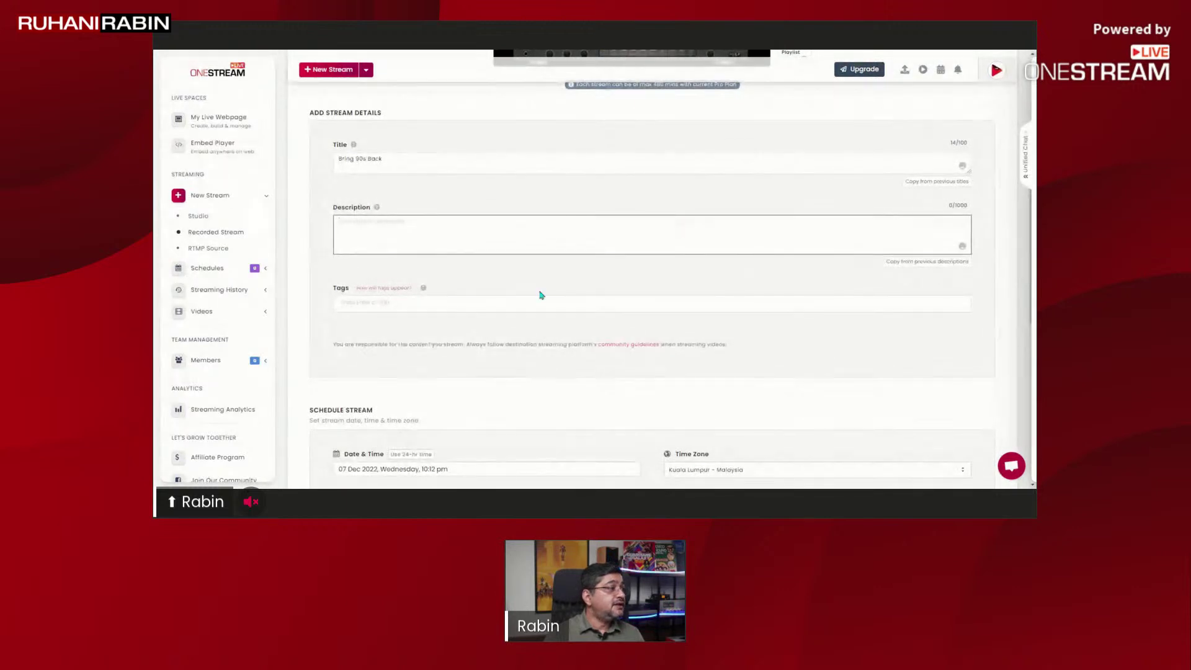
click(532, 172)
scroll(588, 418, down, 3)
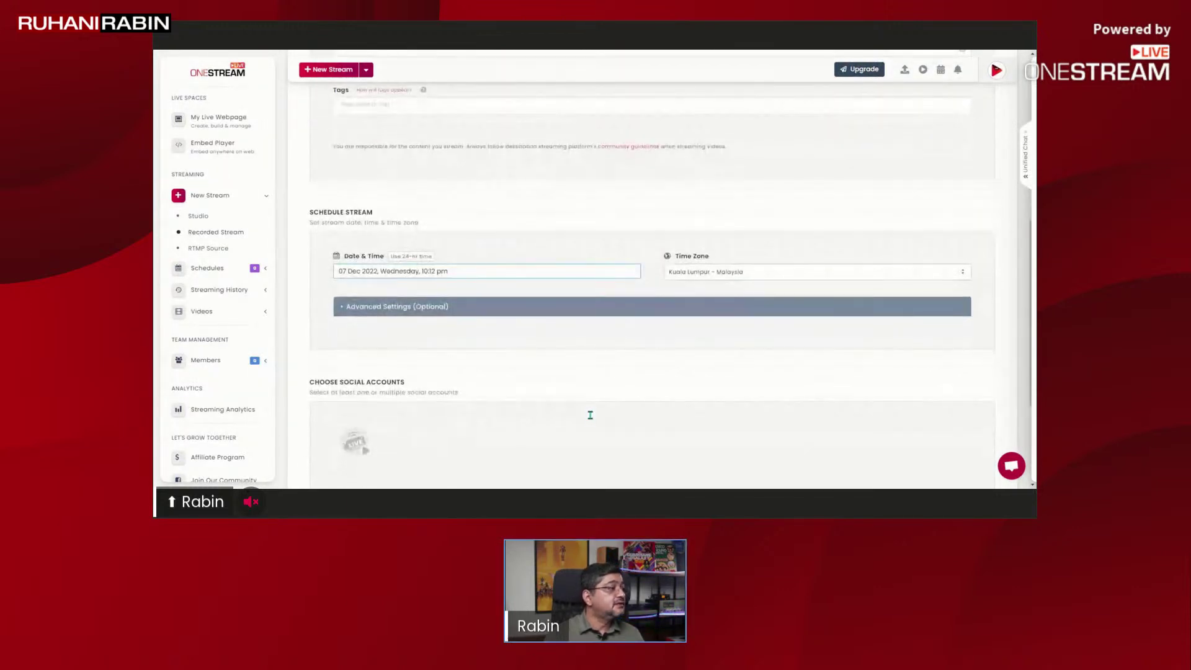
click(502, 307)
scroll(570, 435, down, 2)
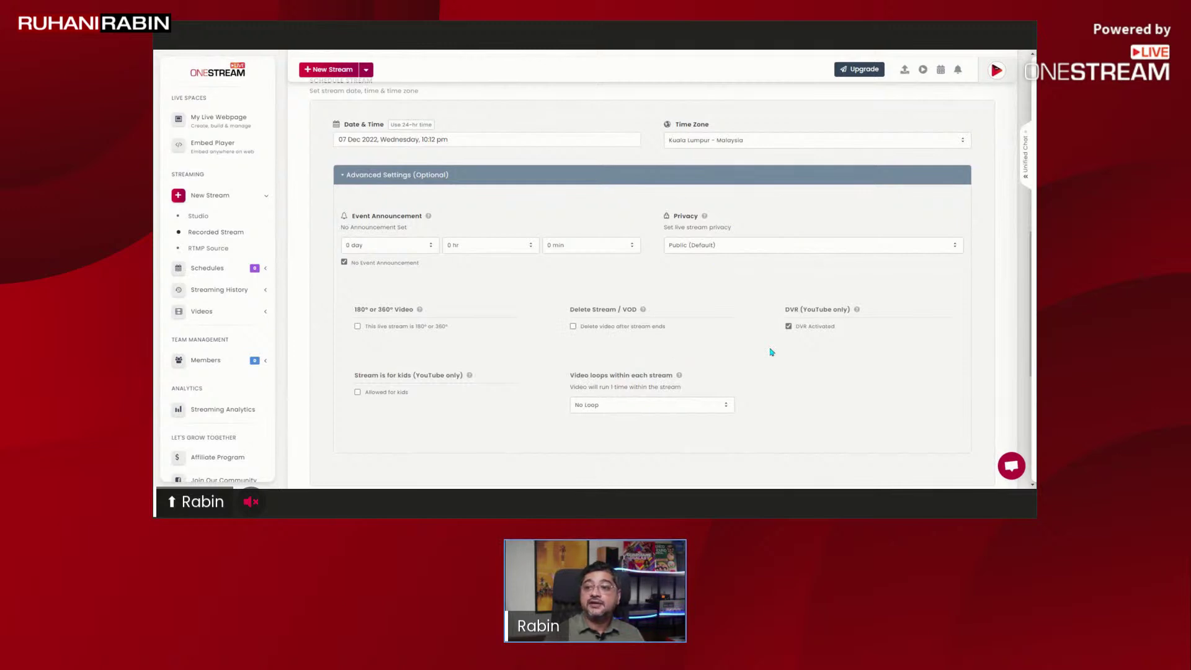
scroll(828, 363, down, 2)
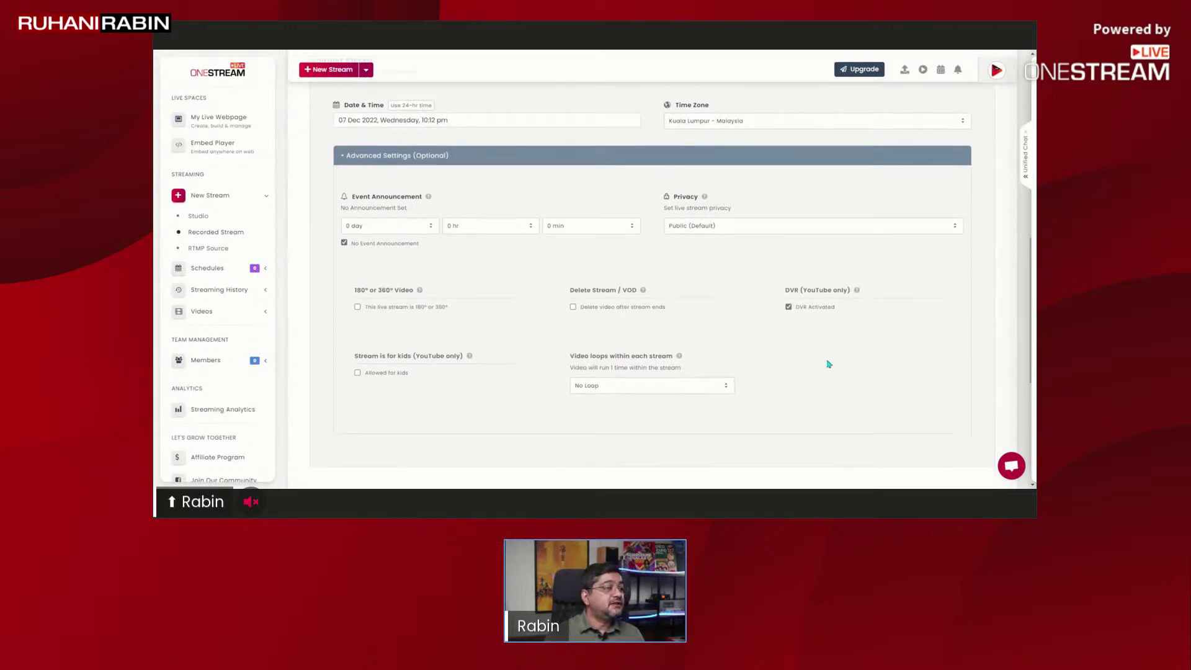
scroll(829, 364, down, 2)
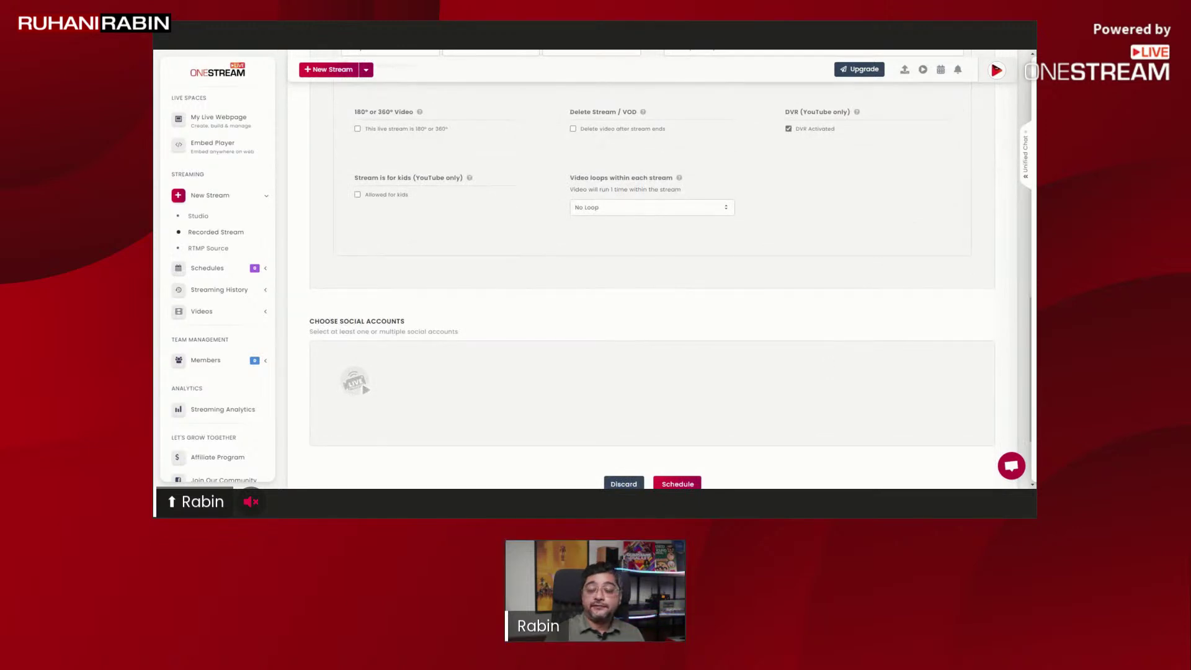
scroll(830, 355, up, 6)
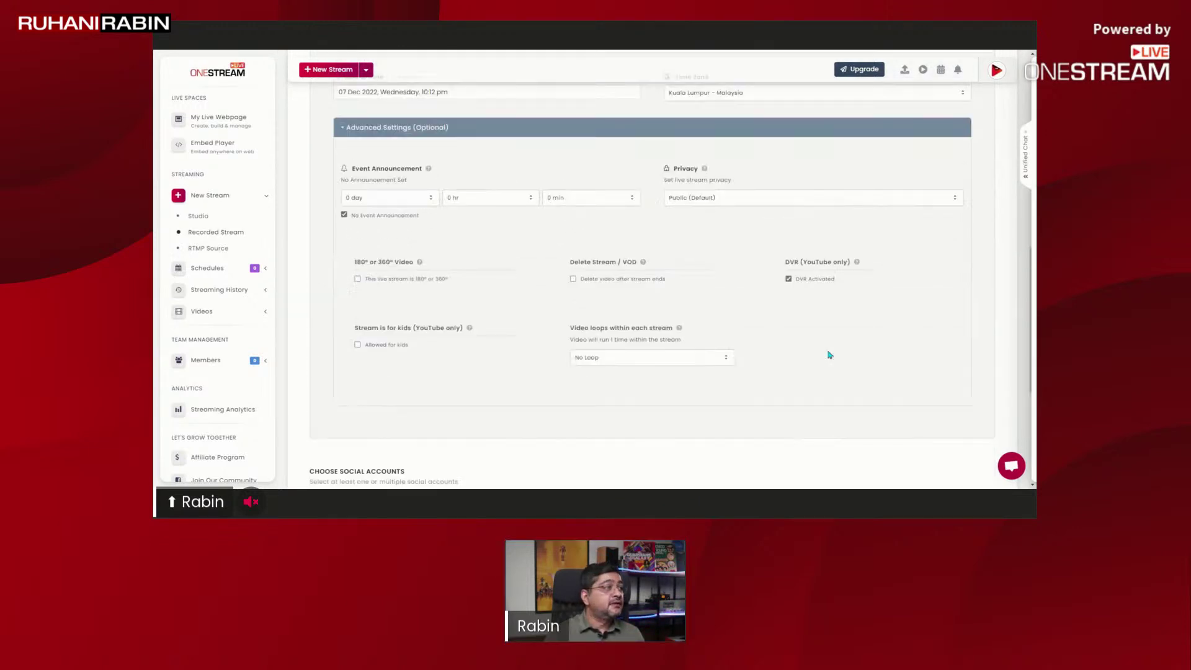
scroll(830, 355, up, 8)
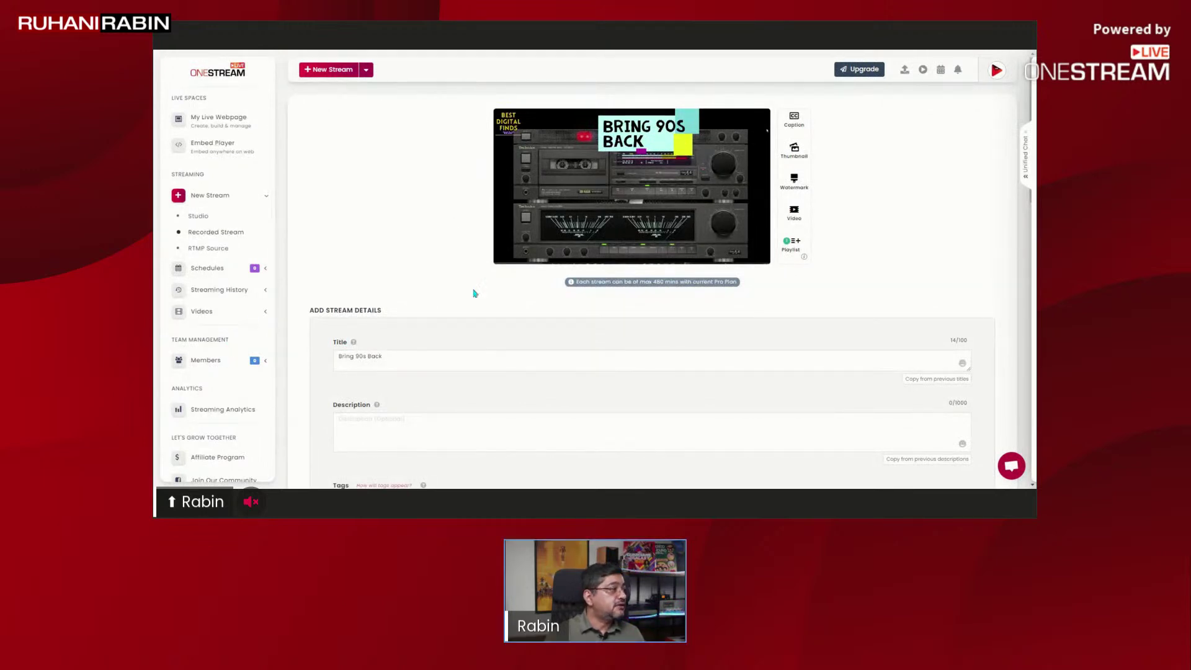
- Discard the Bring 90s Back stream setup and open My Uploads to view the stored videos
click(263, 315)
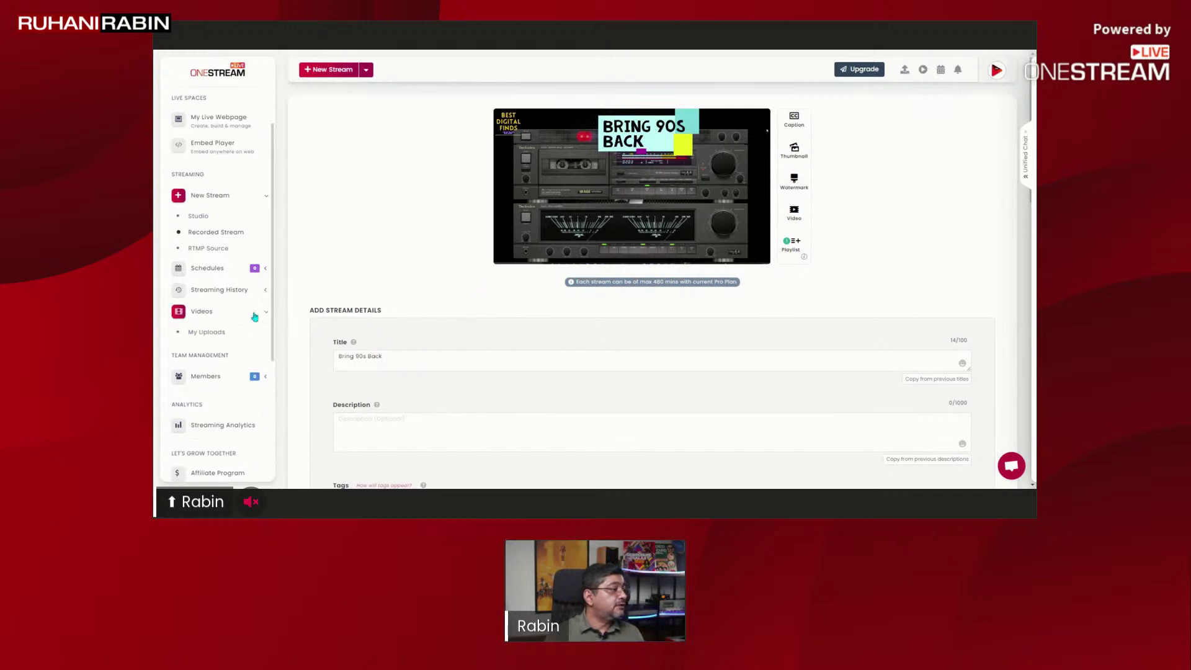
click(218, 335)
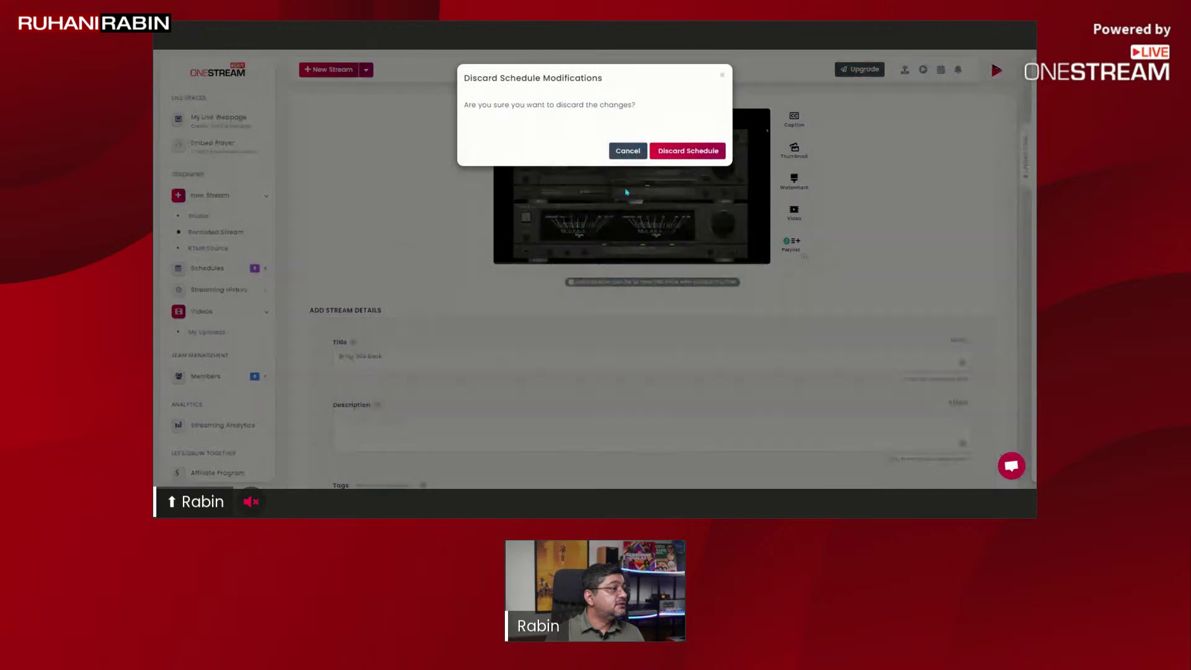
click(677, 154)
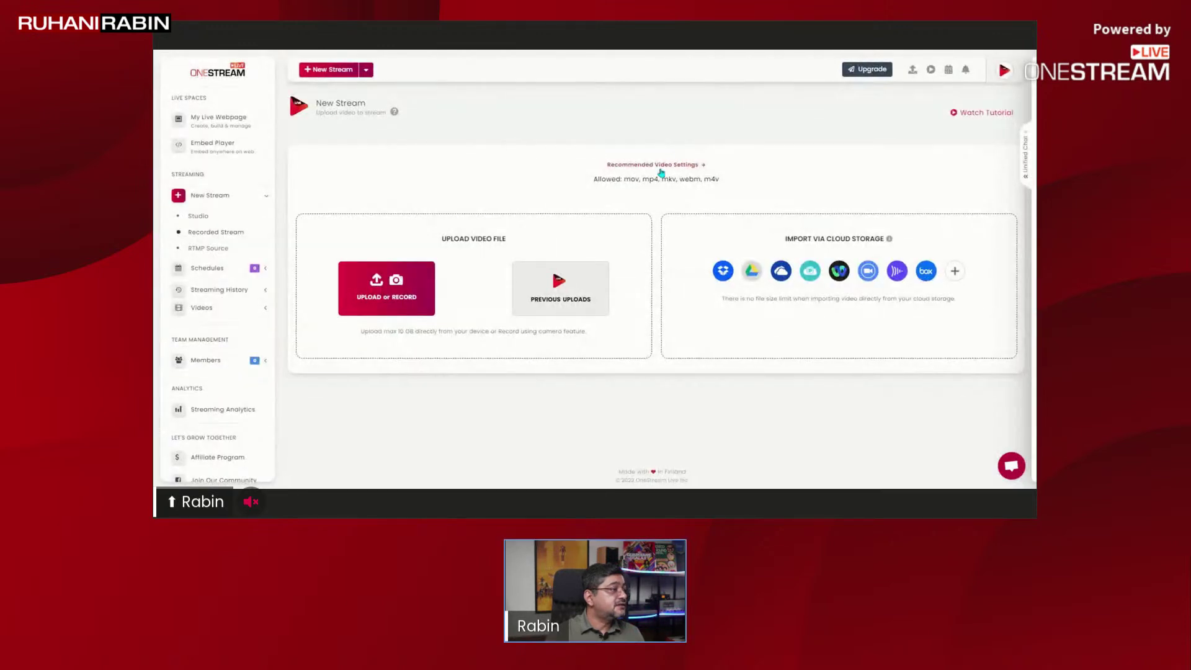
click(201, 307)
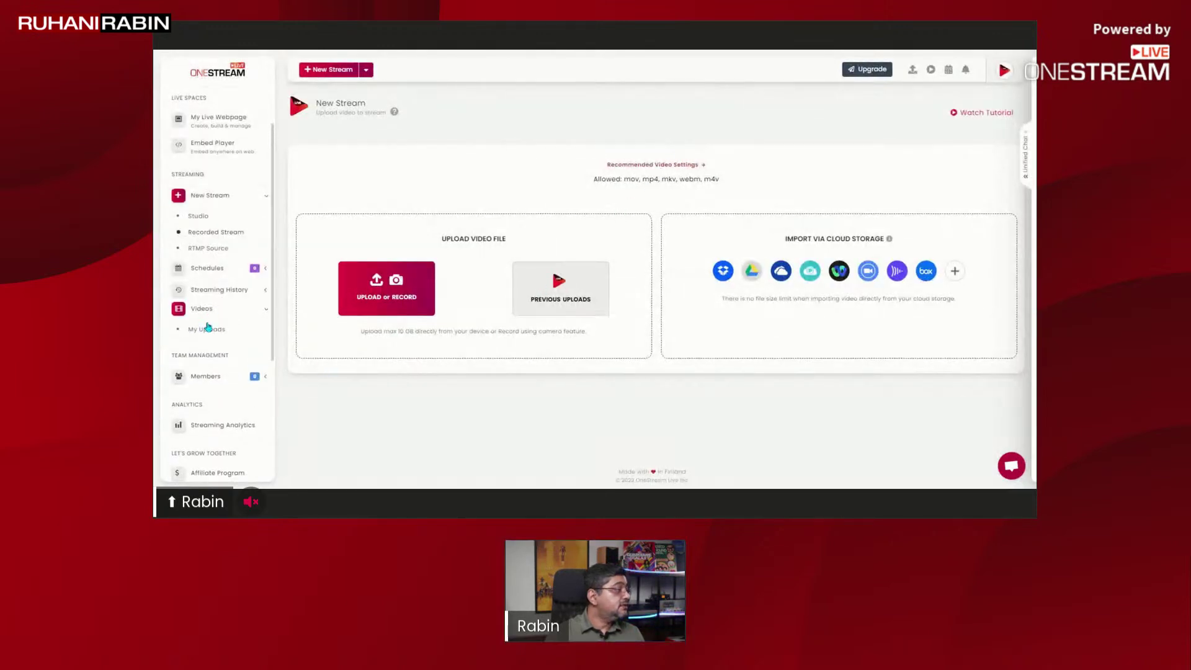
click(205, 327)
scroll(208, 327, down, 3)
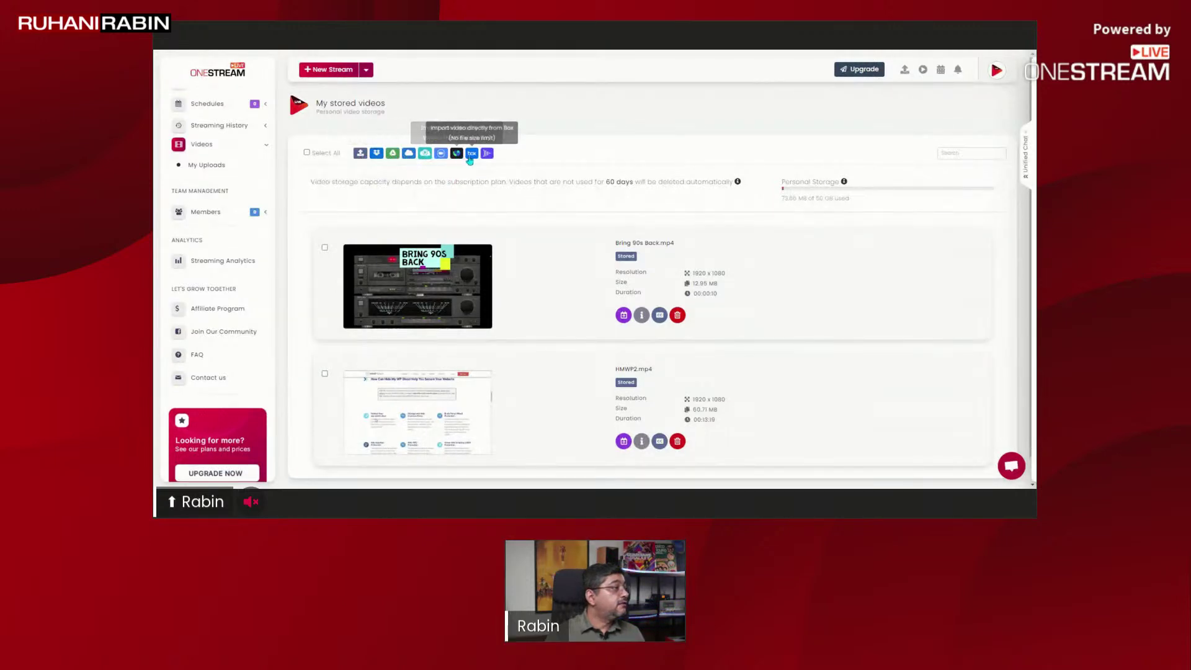
scroll(221, 293, down, 1)
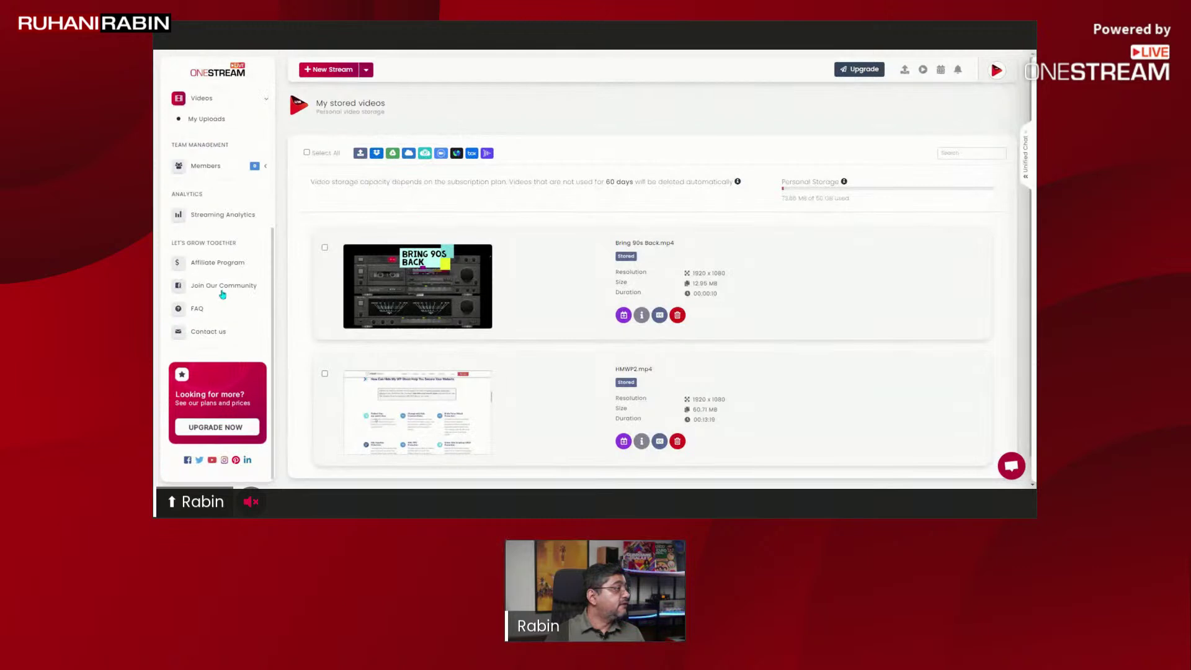
scroll(222, 293, up, 3)
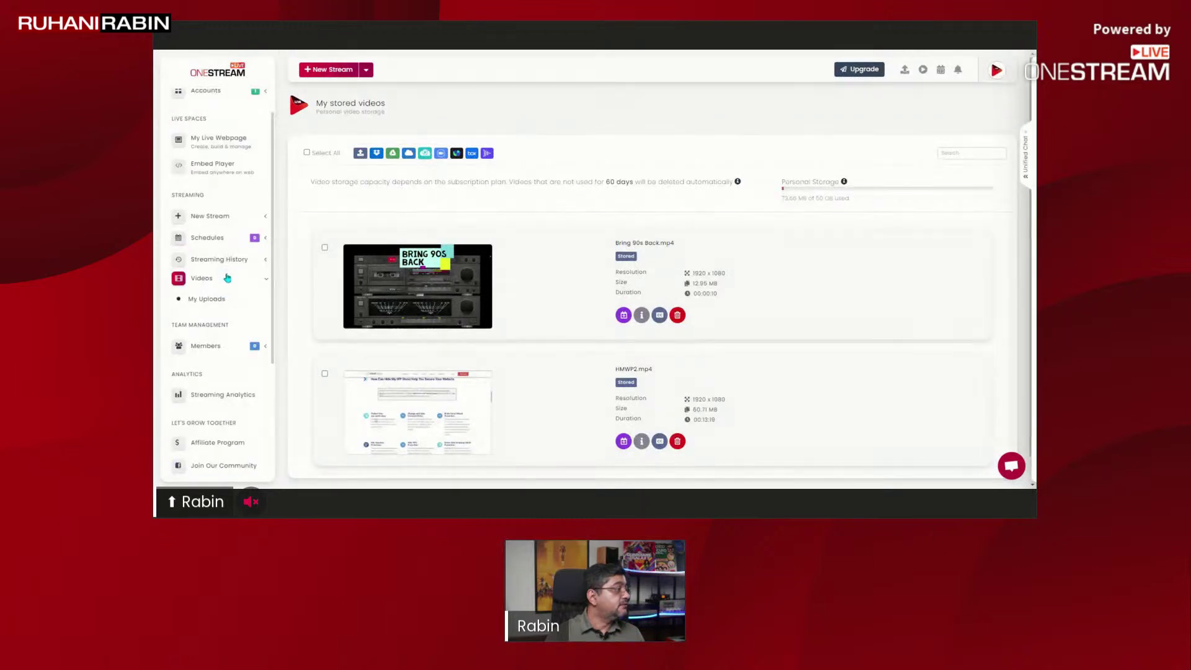
- Look over the new stream options and start a pre-recorded stream from a new video upload
click(227, 215)
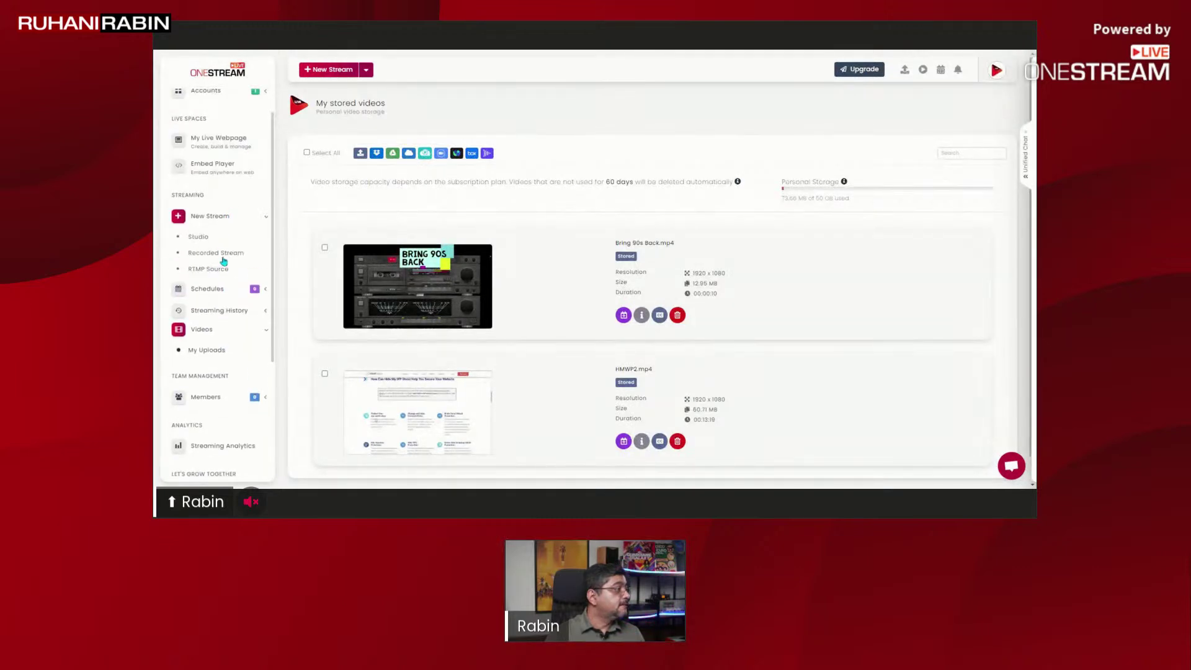
scroll(214, 275, up, 1)
click(351, 72)
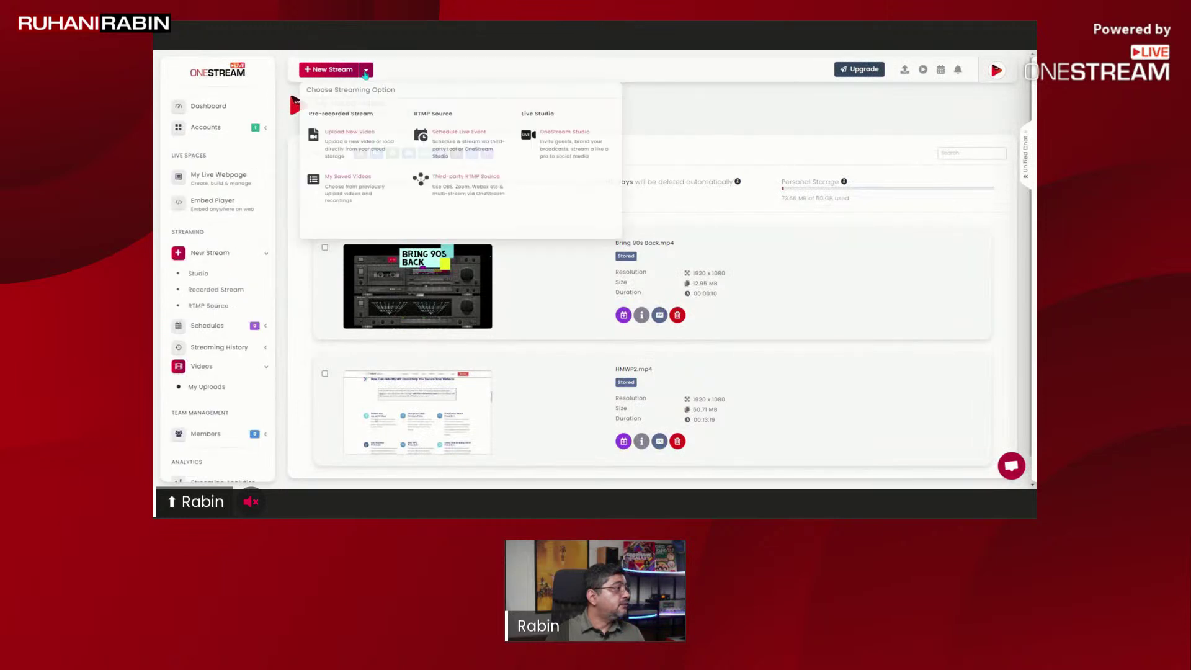
click(351, 73)
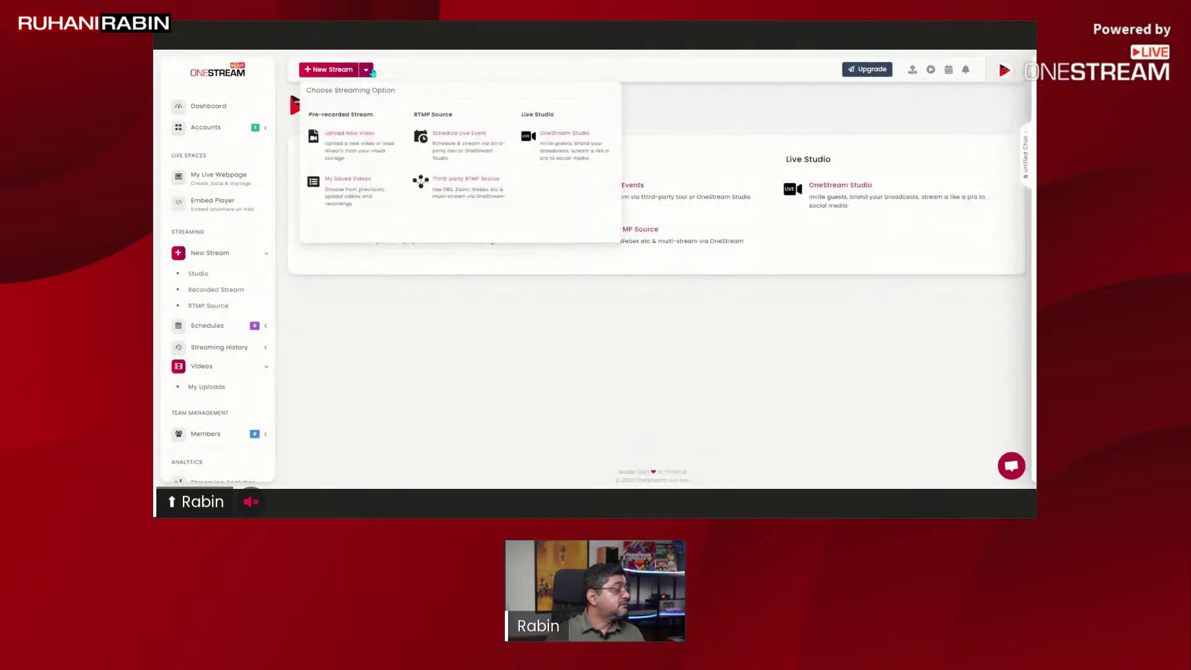
click(386, 234)
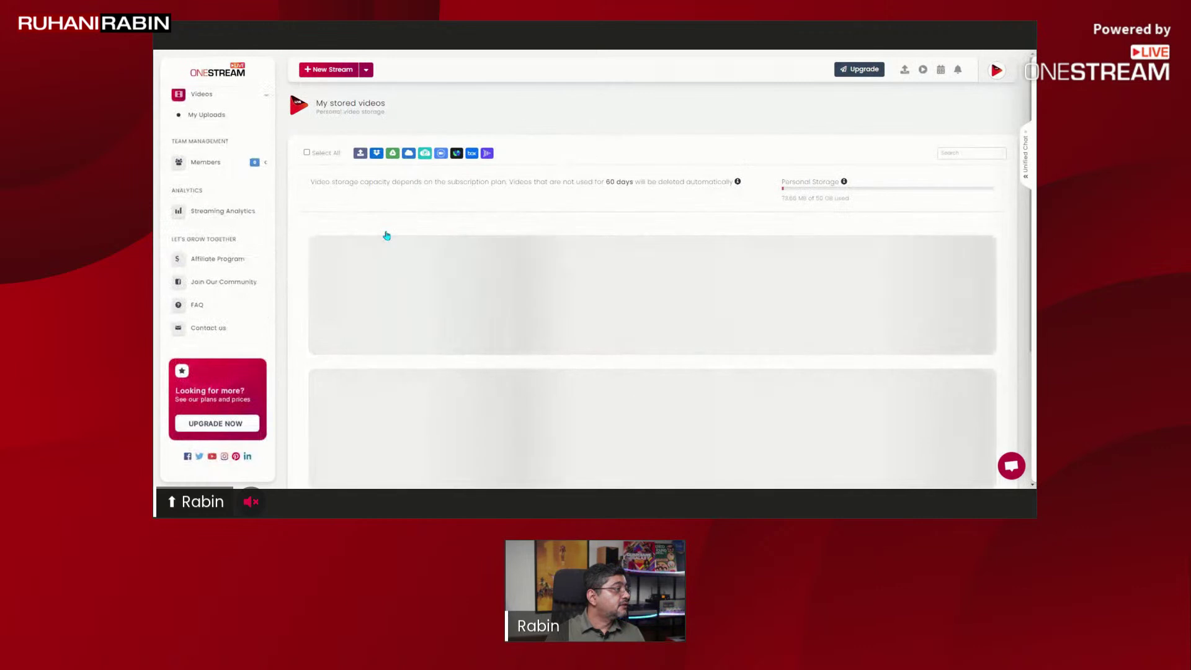
click(367, 70)
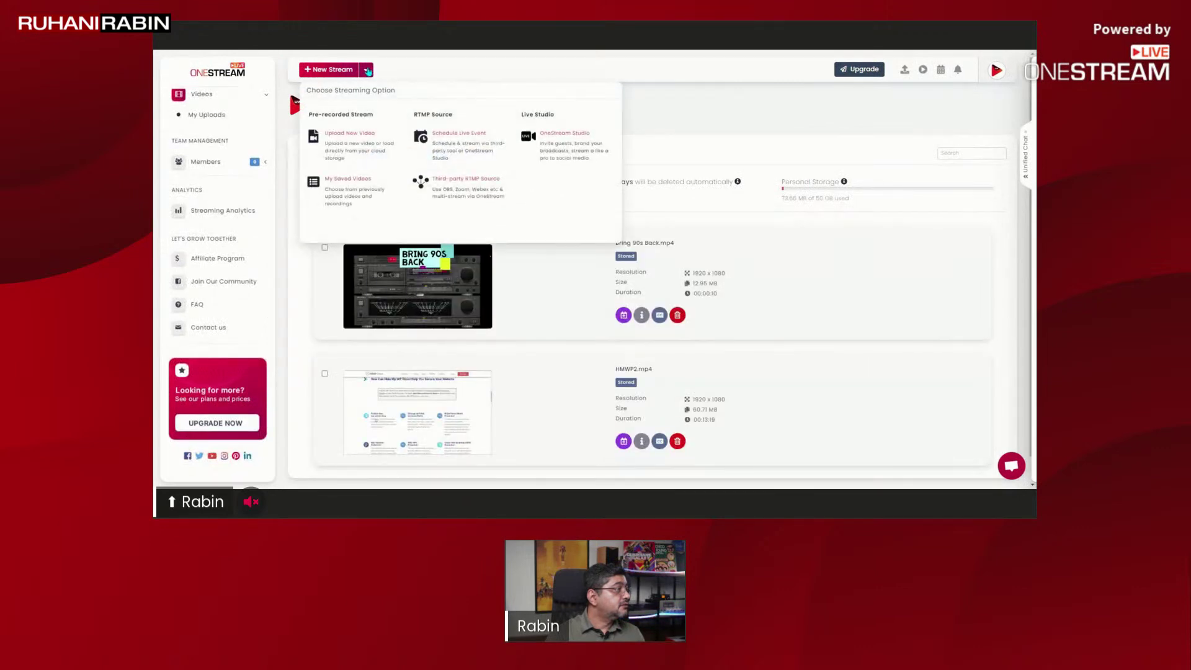
click(350, 139)
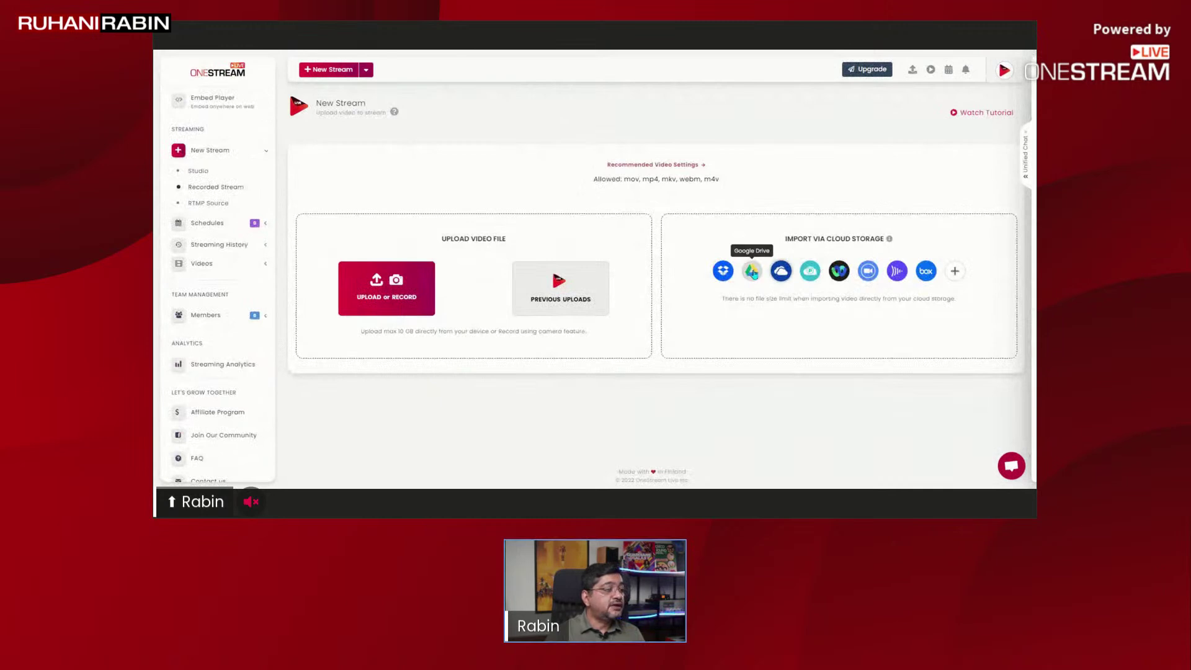
- Choose the WebWave LTD Live Session video from Google Drive for the stream and review its details and schedule
click(752, 271)
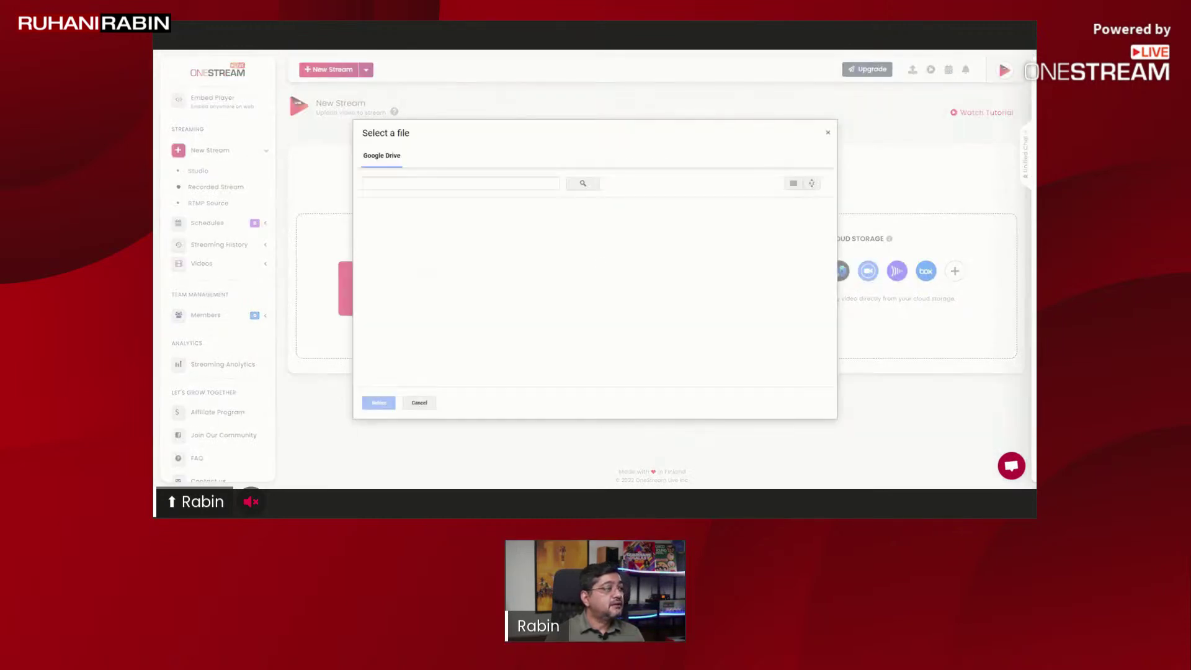
scroll(679, 333, down, 2)
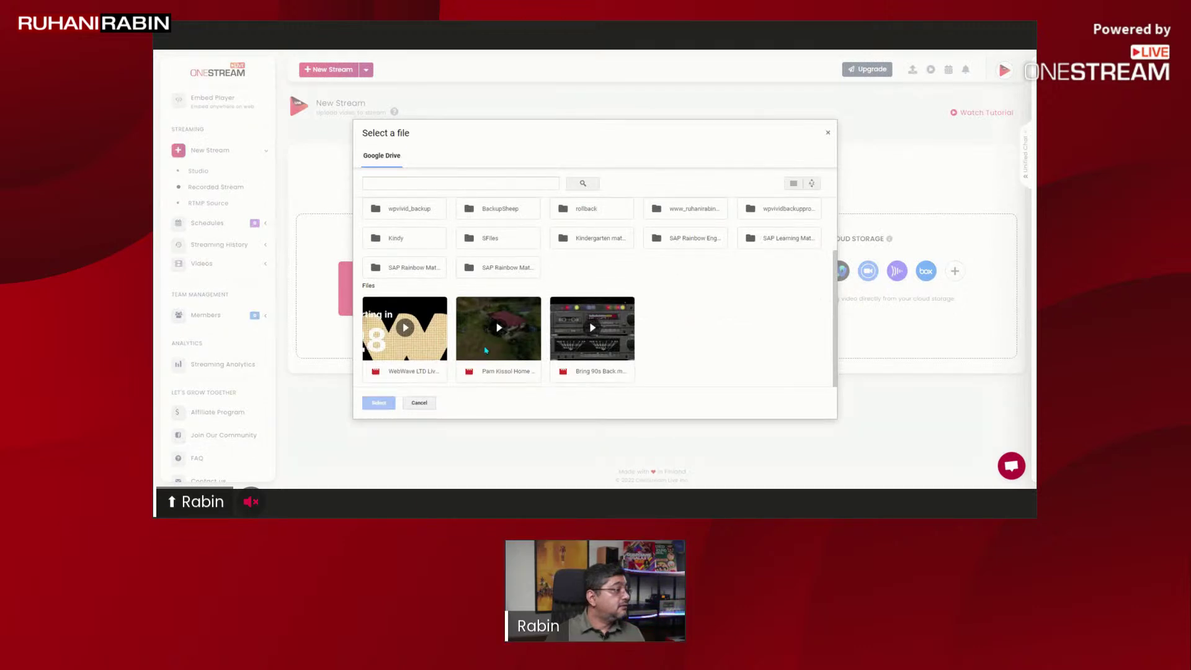
click(430, 350)
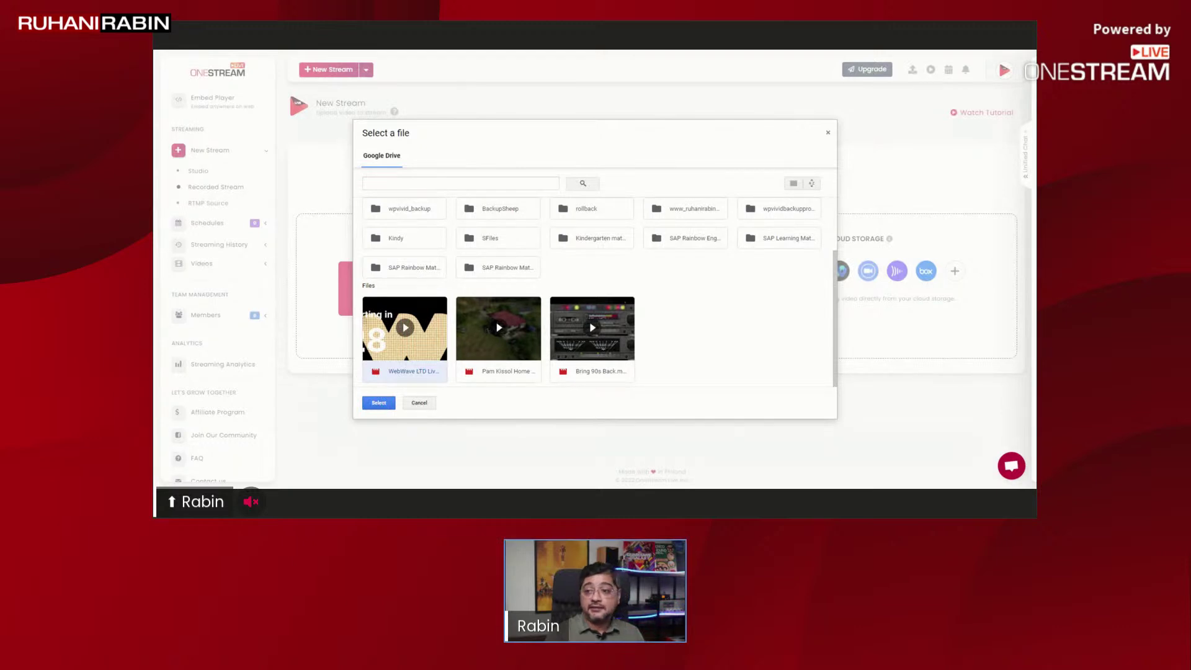
click(378, 402)
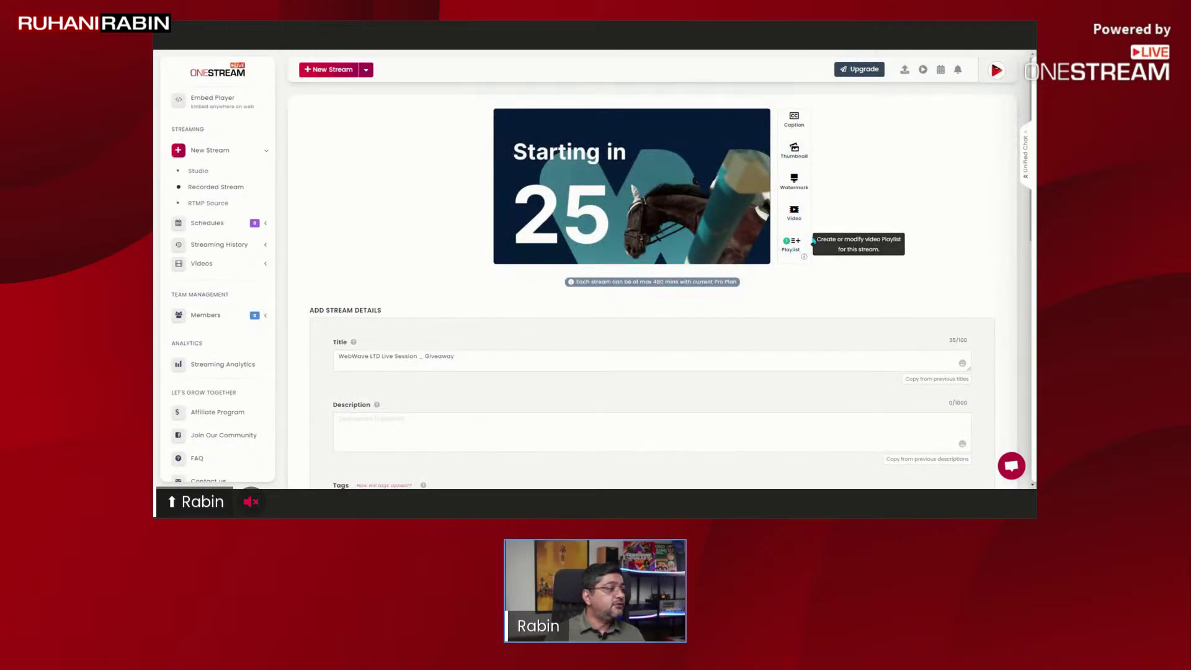
scroll(838, 378, down, 5)
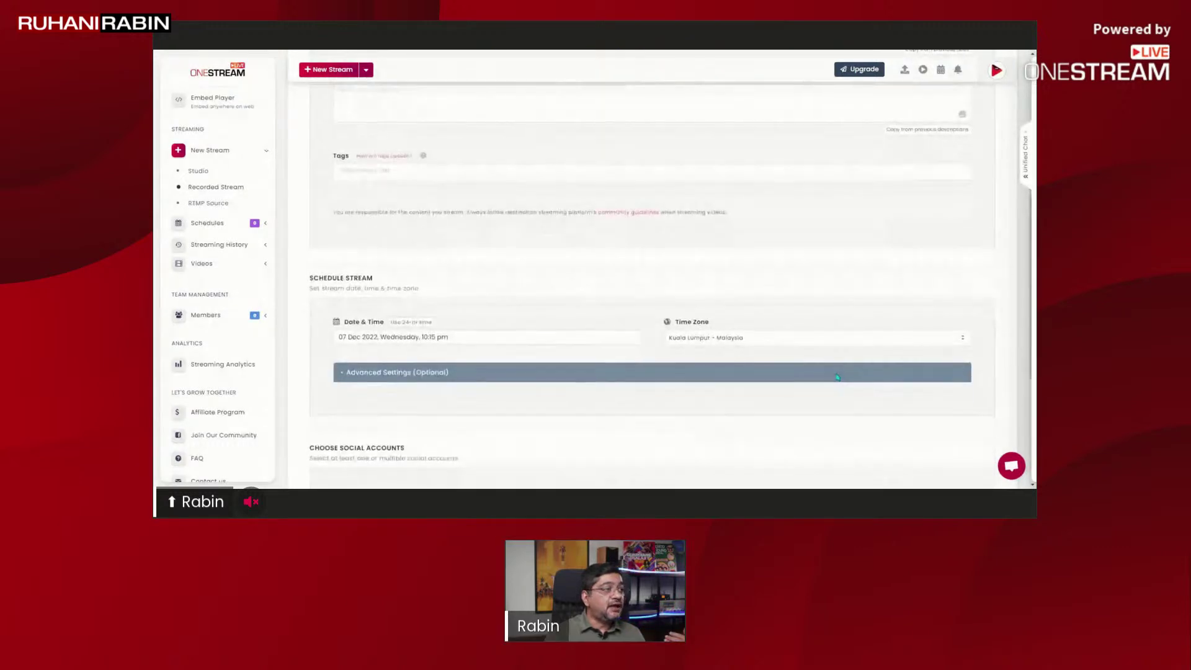
scroll(837, 377, up, 5)
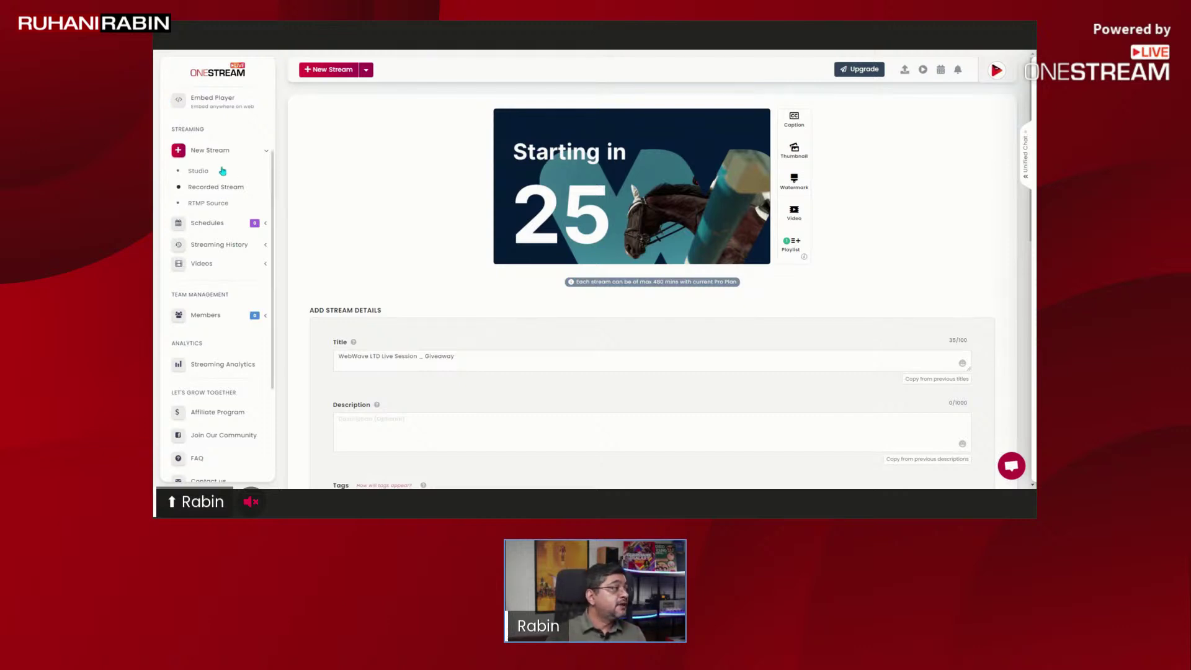
- Discard the WebWave stream setup and return to the Dashboard
scroll(222, 149, up, 3)
scroll(222, 144, up, 1)
click(224, 109)
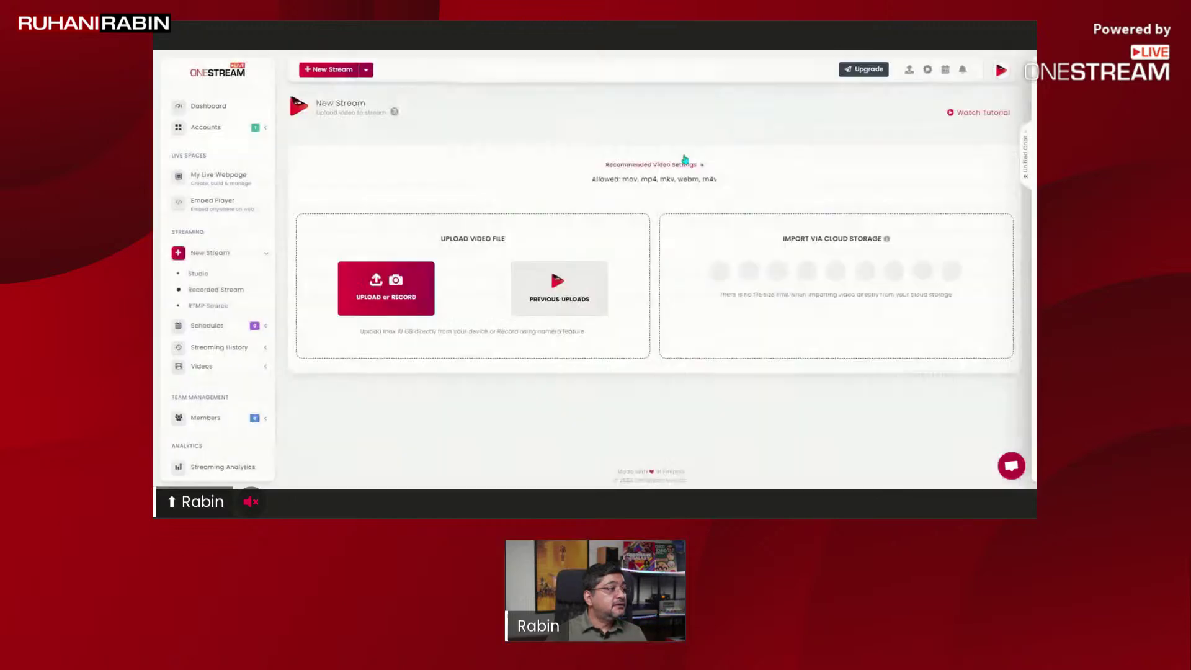
click(688, 150)
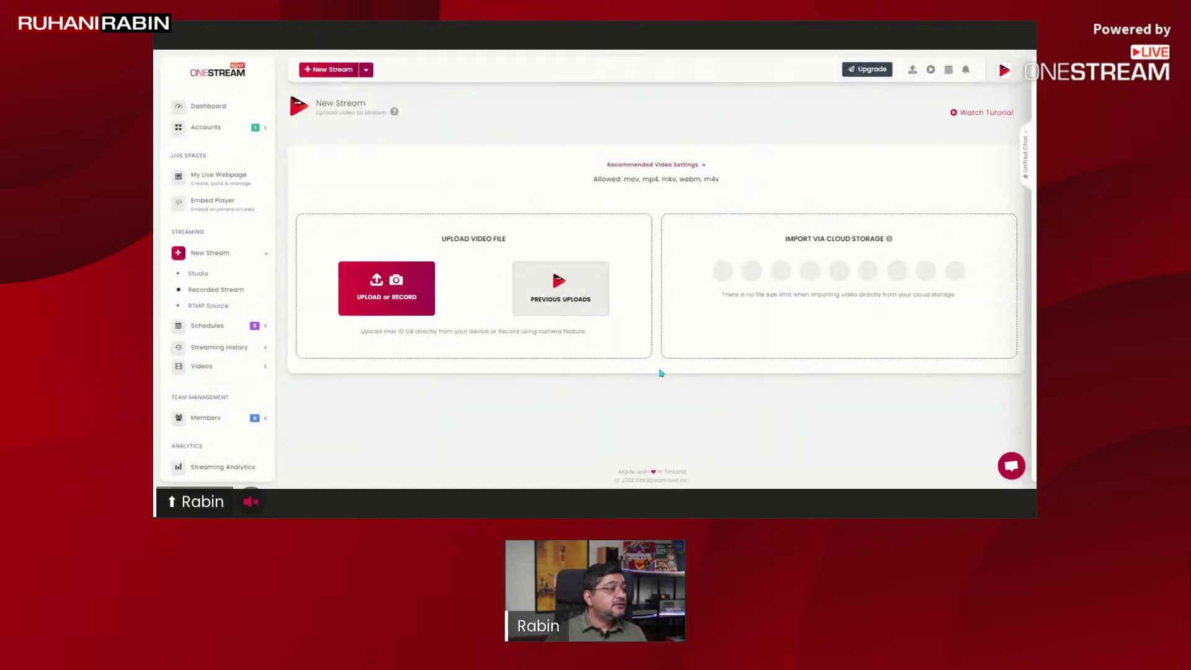
click(222, 115)
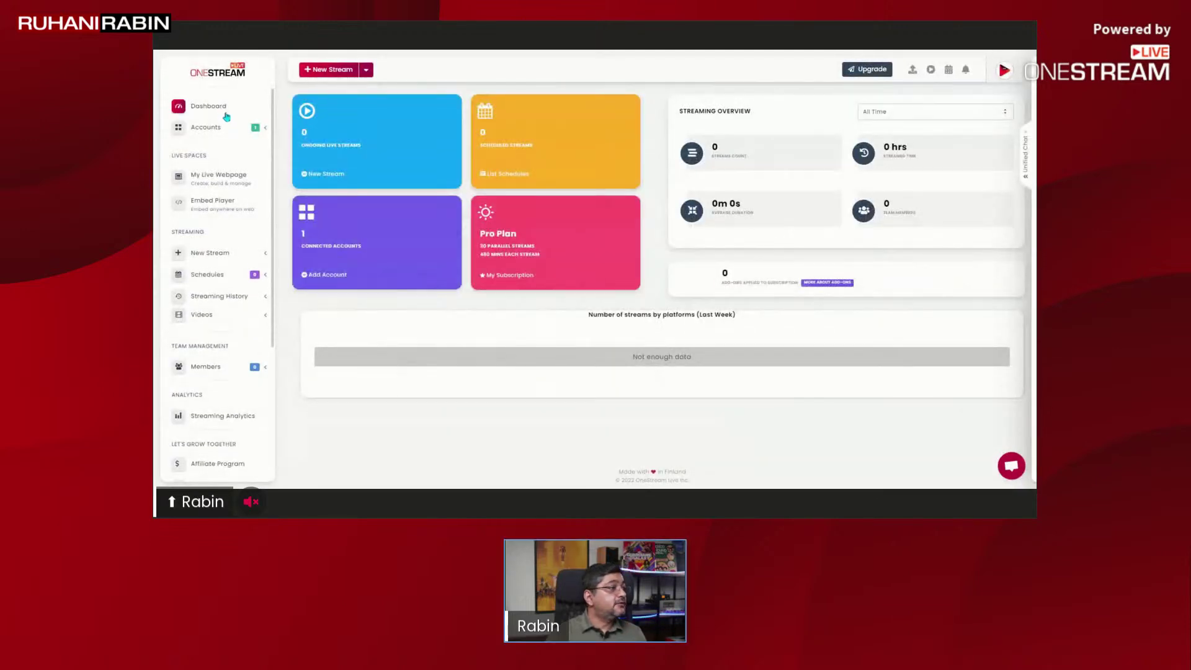
scroll(199, 355, down, 3)
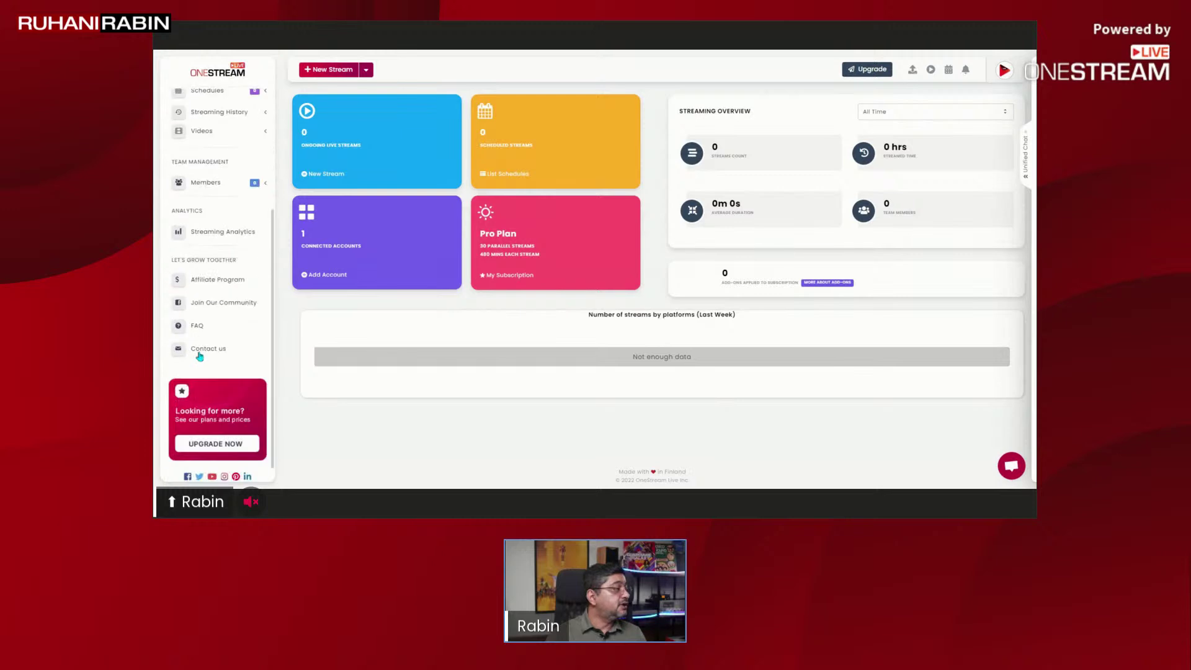
scroll(225, 310, up, 3)
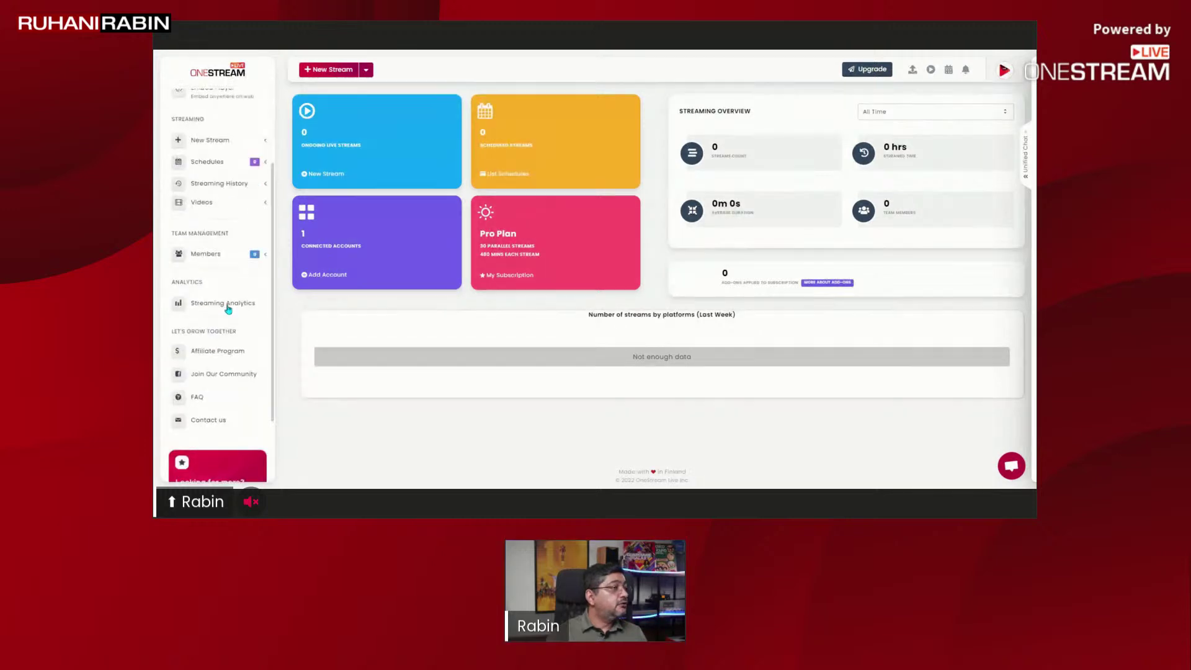
- Open the account settings, look through their sections and check the Billing & Payments window before closing it
click(1007, 72)
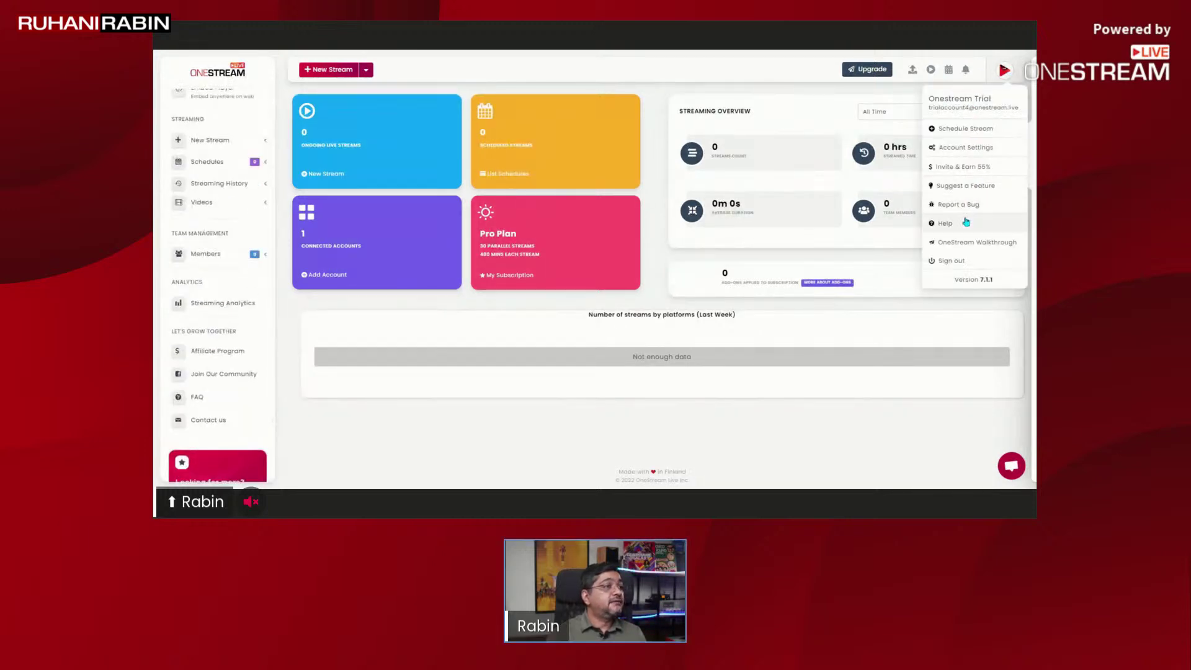
click(986, 149)
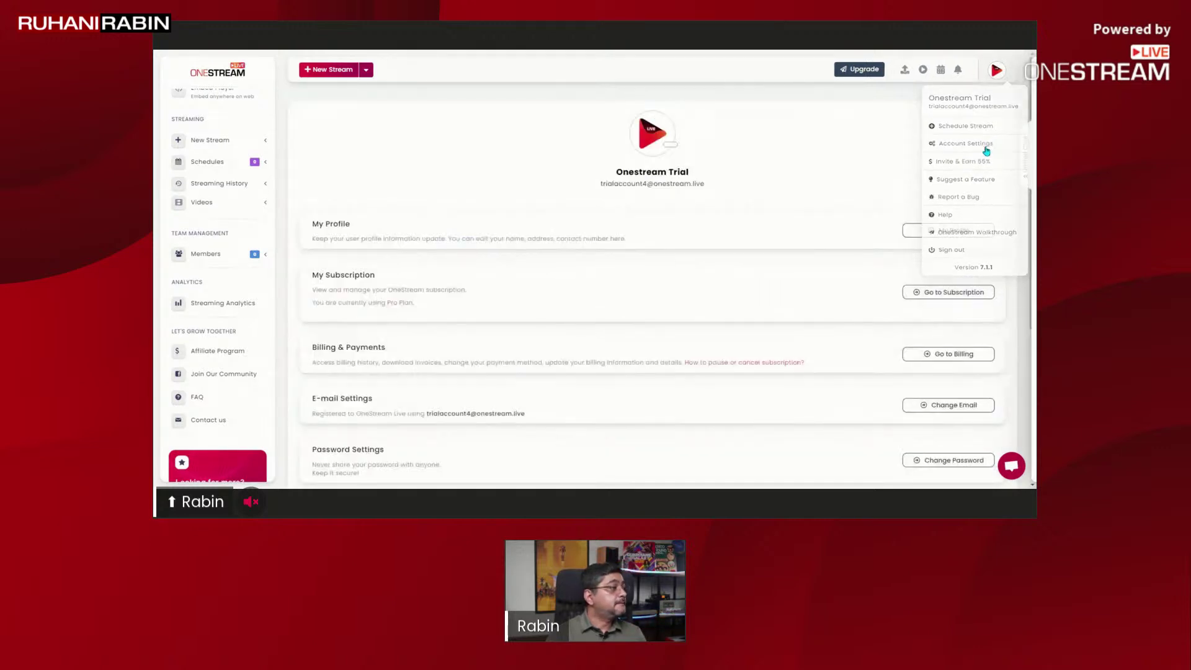
scroll(620, 306, down, 5)
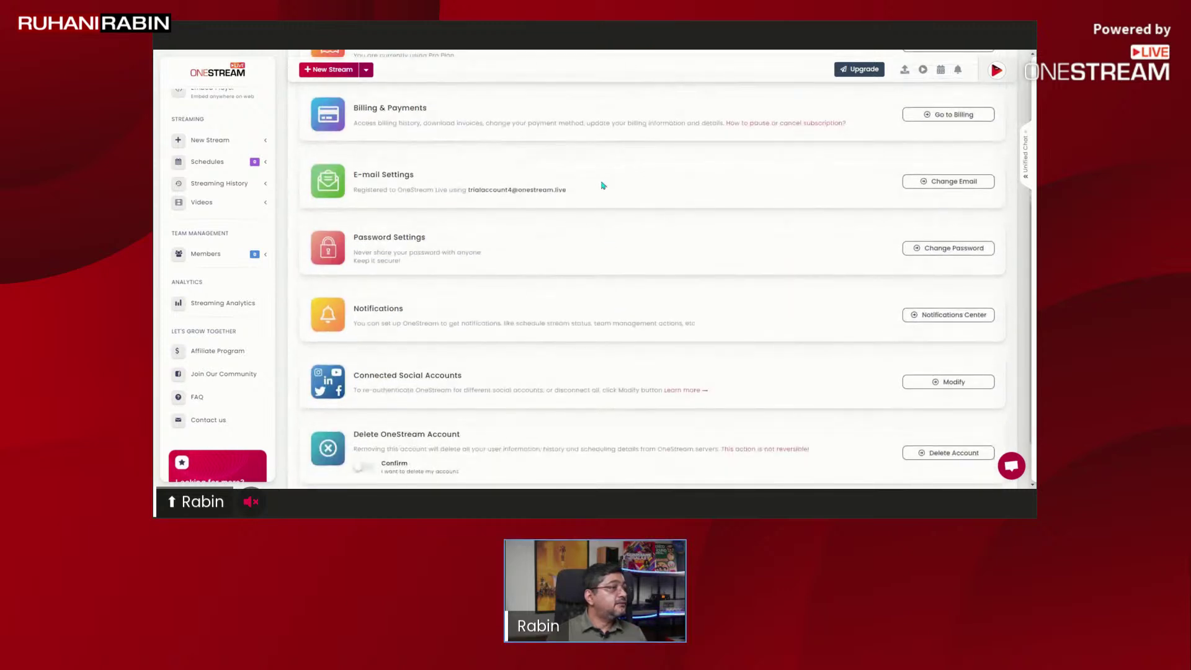
click(932, 122)
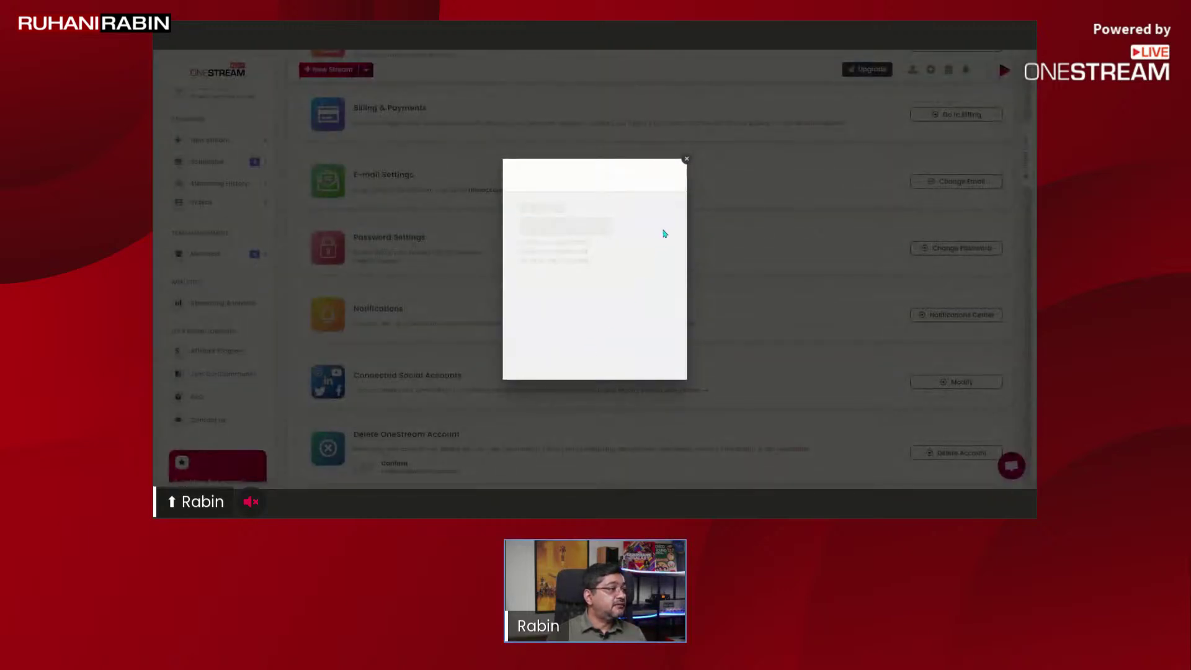
click(686, 159)
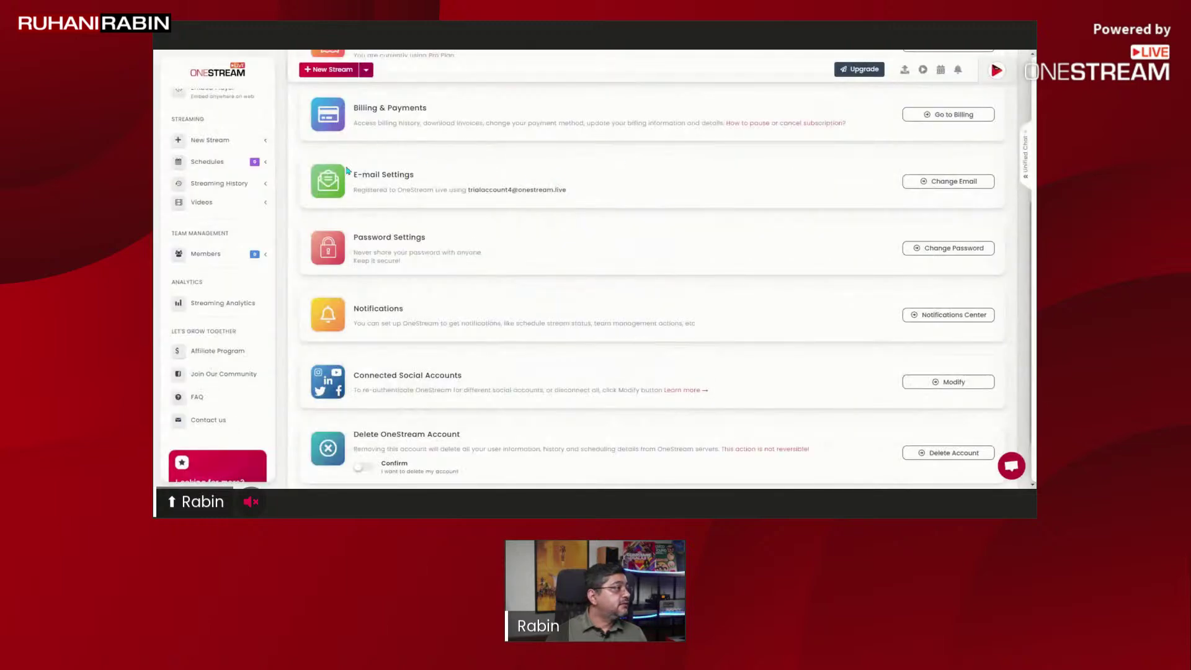
scroll(467, 350, down, 2)
scroll(467, 349, up, 5)
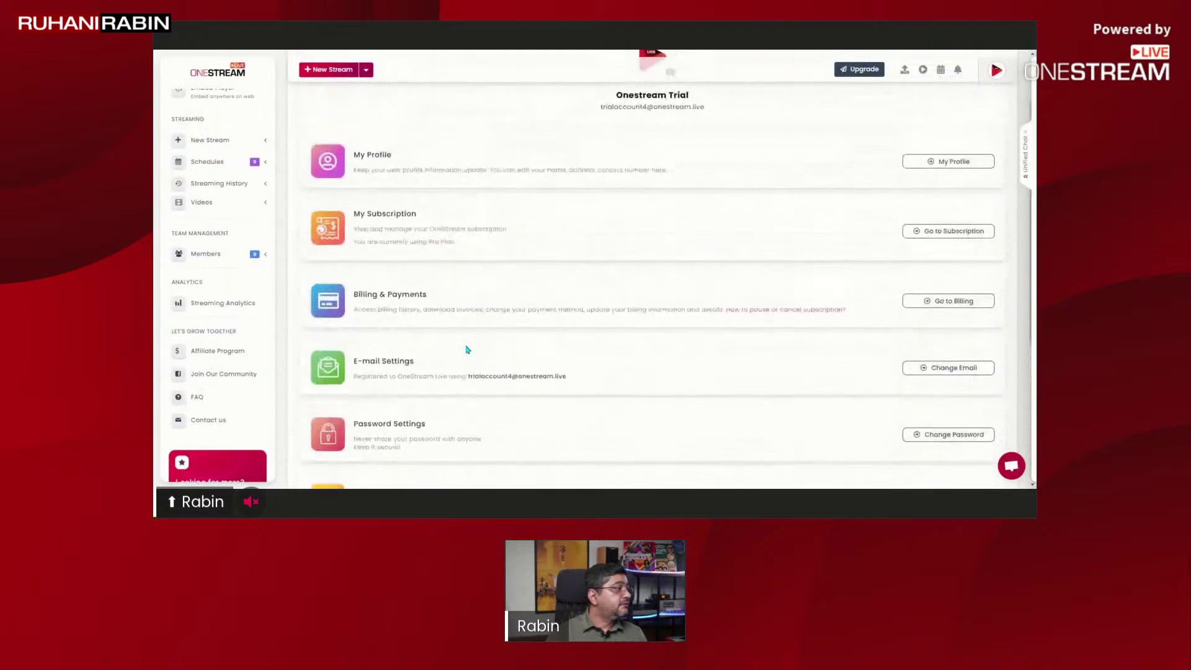
- Open the subscription plans and compare Basic, Standard and Professional, expanding the Pre-recorded streaming features
click(949, 239)
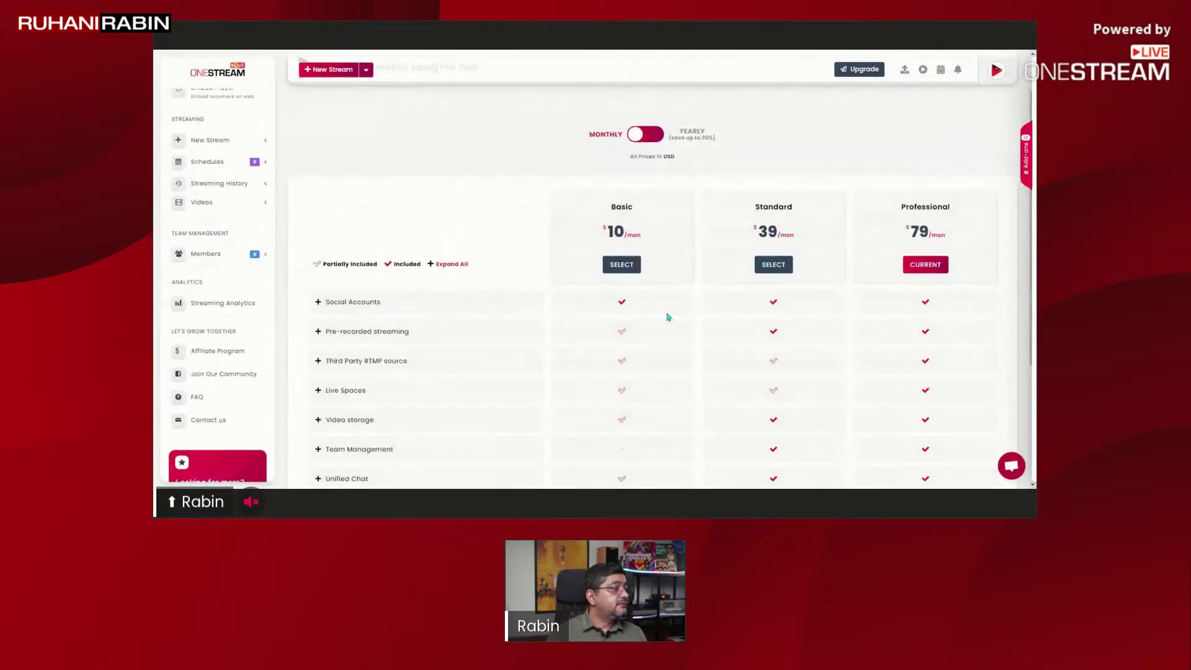
scroll(676, 265, down, 3)
scroll(676, 264, up, 3)
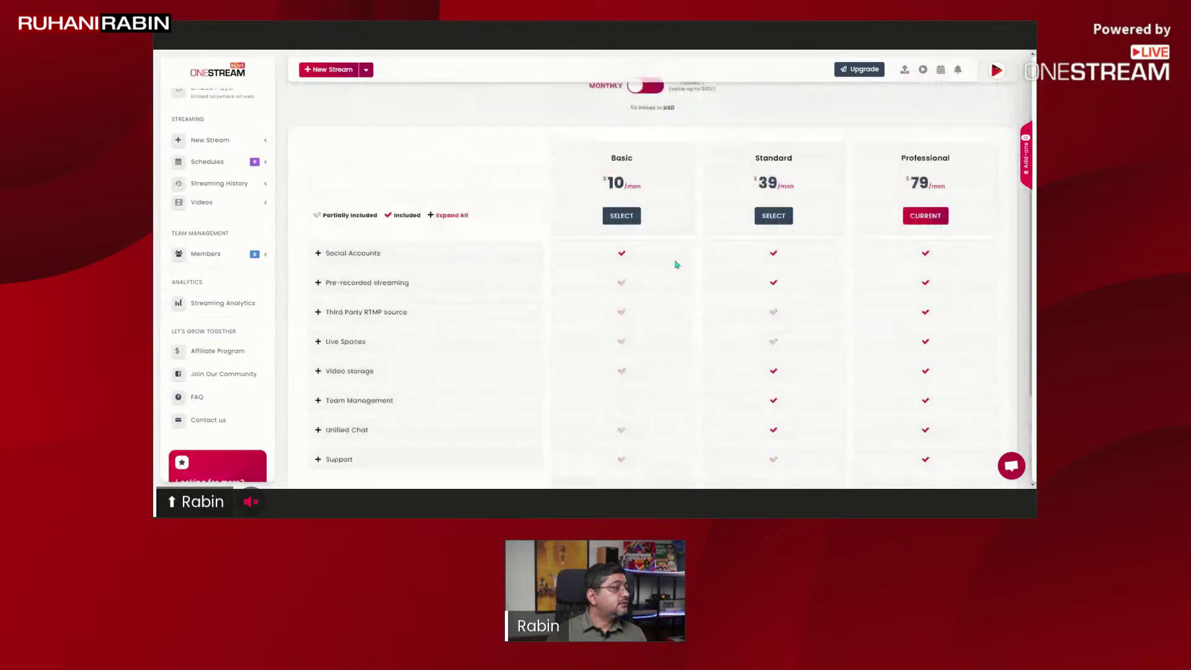
scroll(665, 334, down, 3)
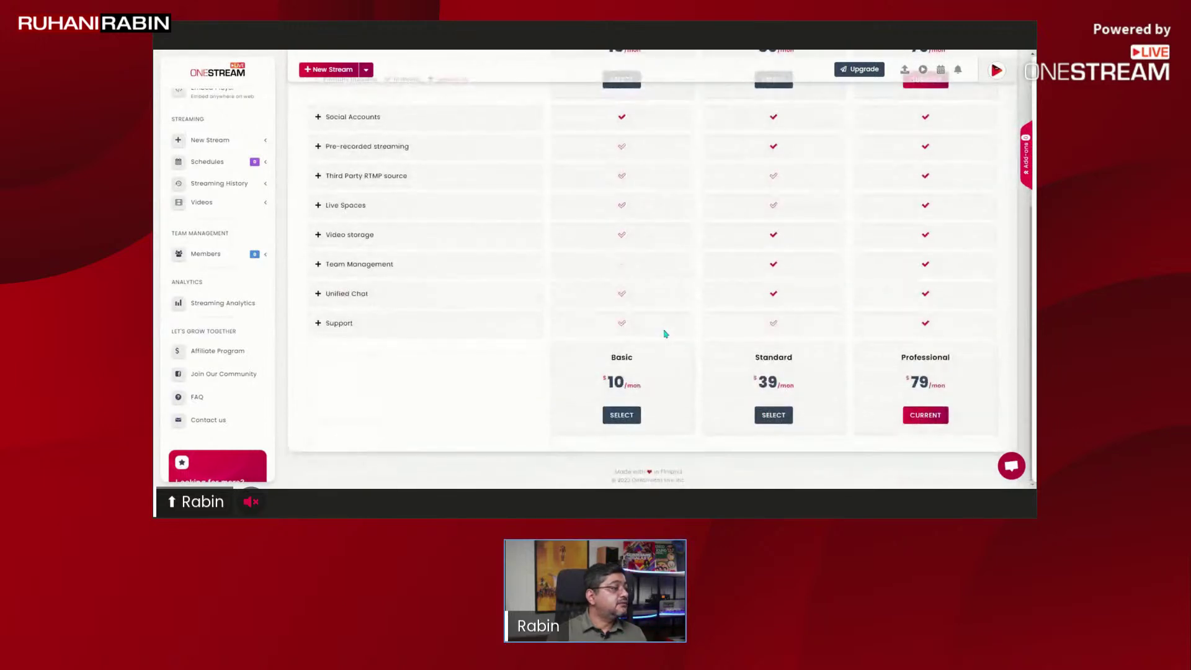
scroll(665, 334, up, 1)
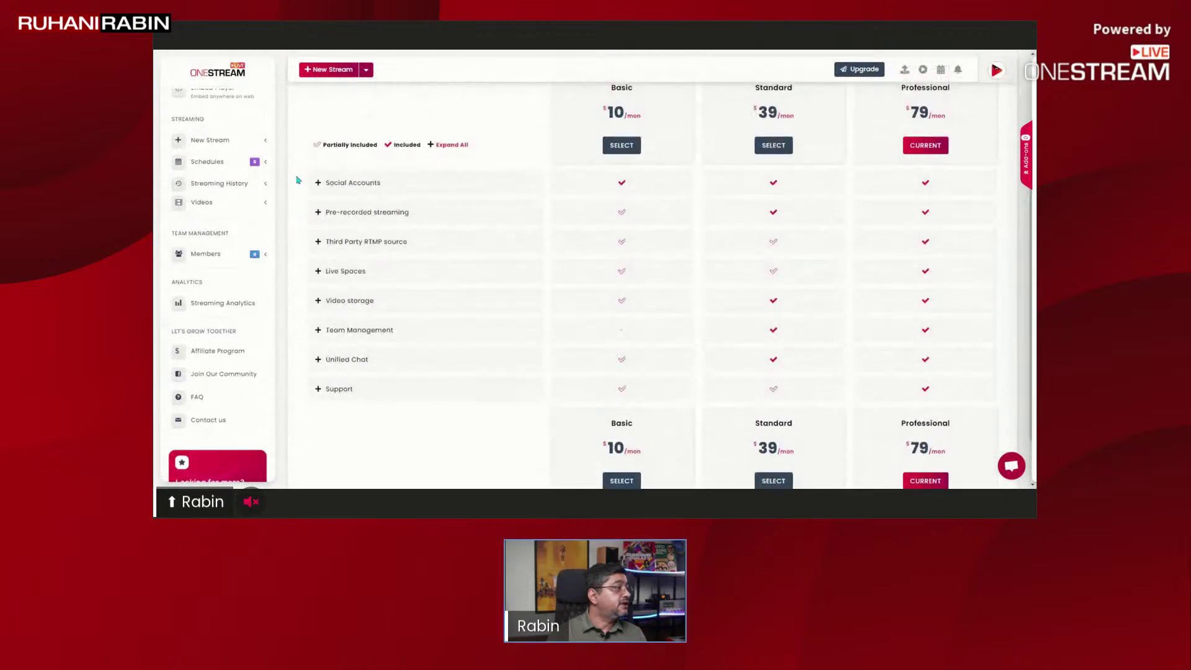
click(358, 213)
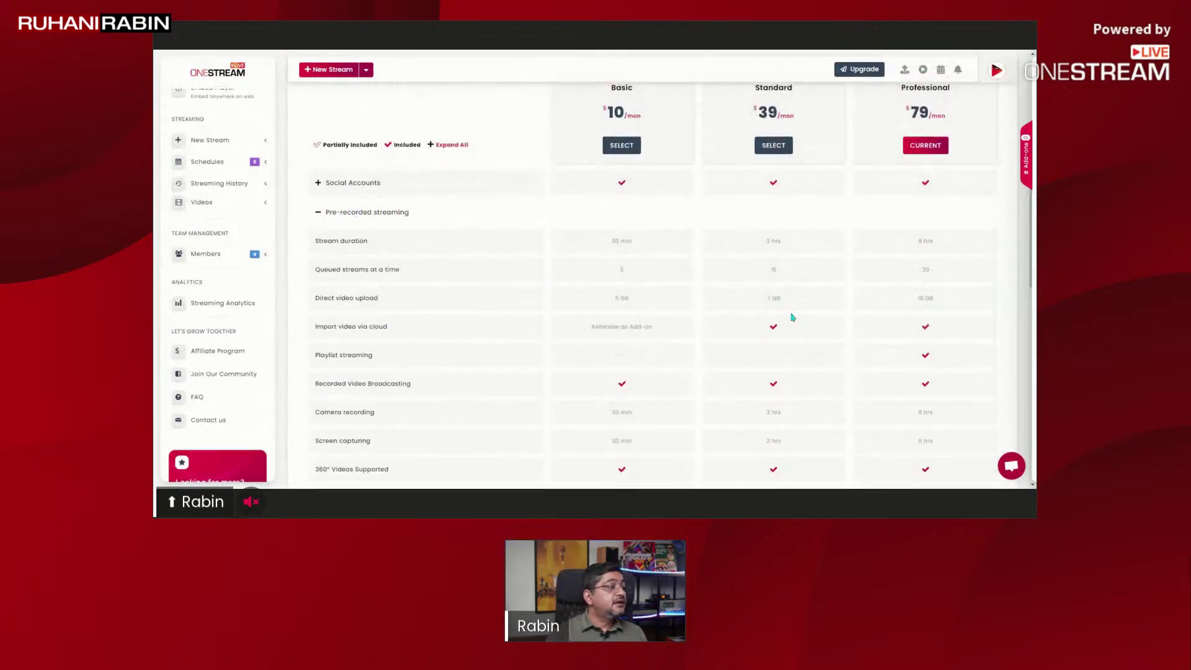
- Enlarge the plan comparison and examine the Professional plan's stream duration for pre-recorded streaming
scroll(791, 317, up, 1)
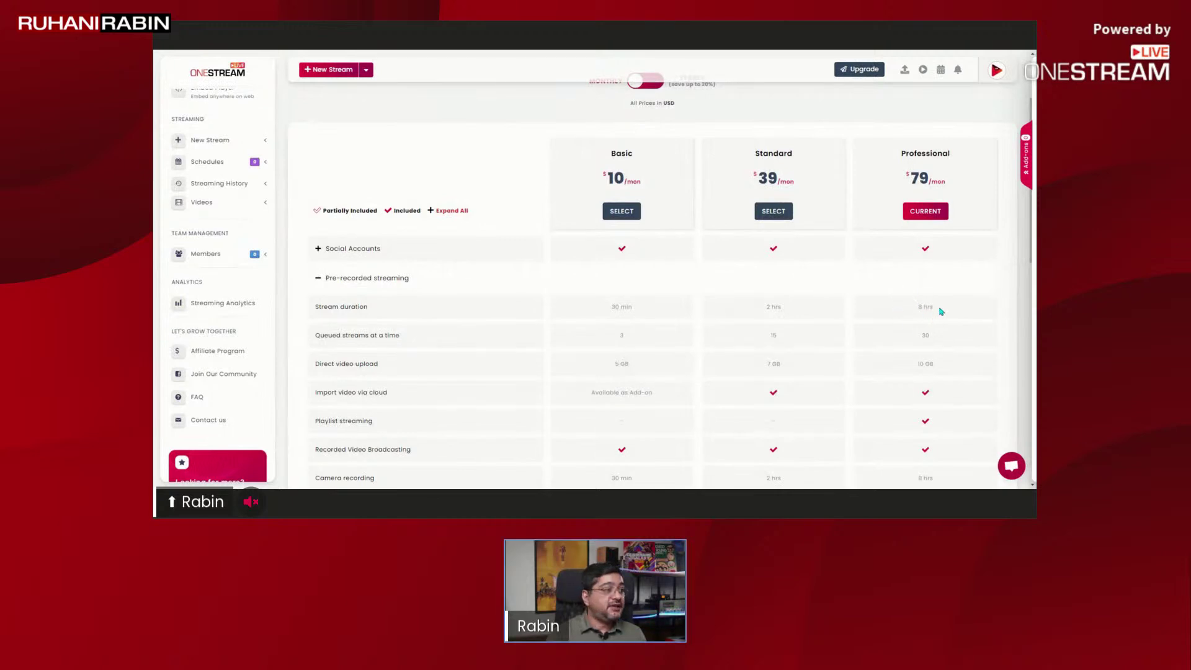
drag(939, 310, 911, 307)
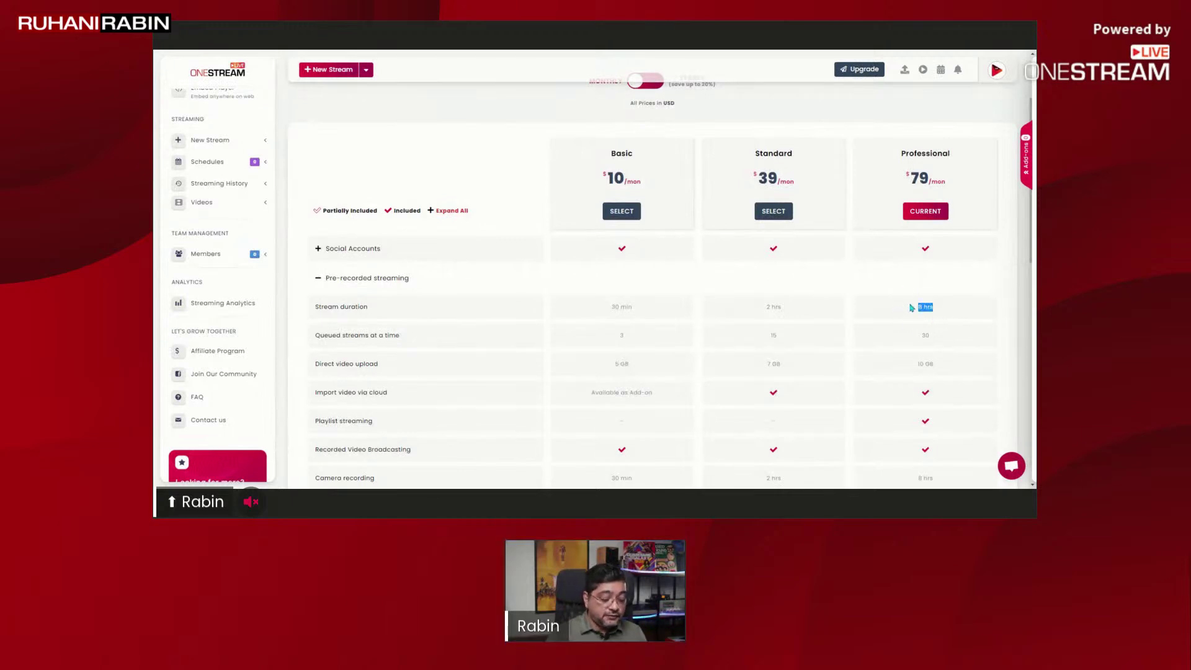
key(ctrl+plus)
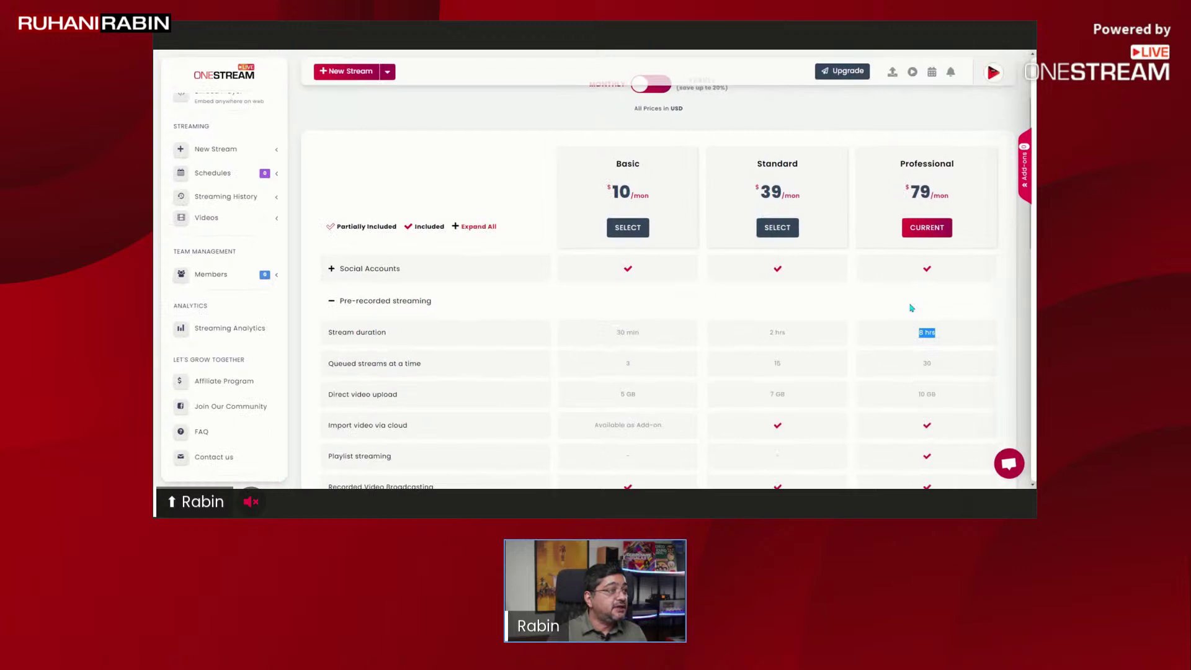
key(ctrl+plus)
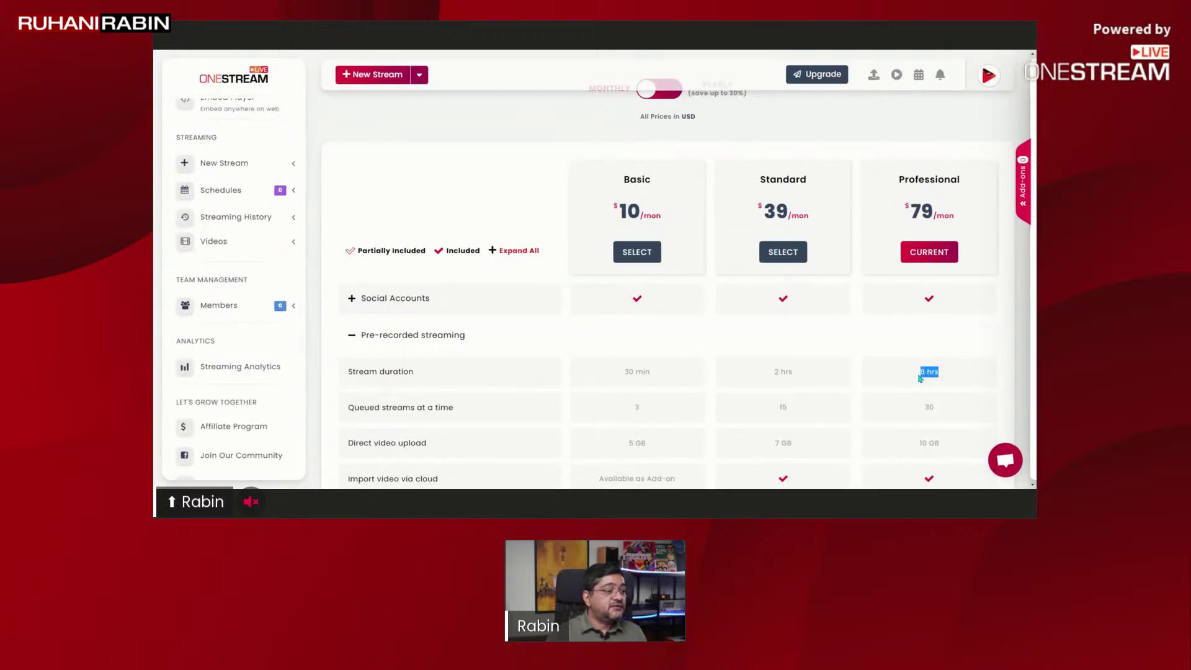
click(1001, 339)
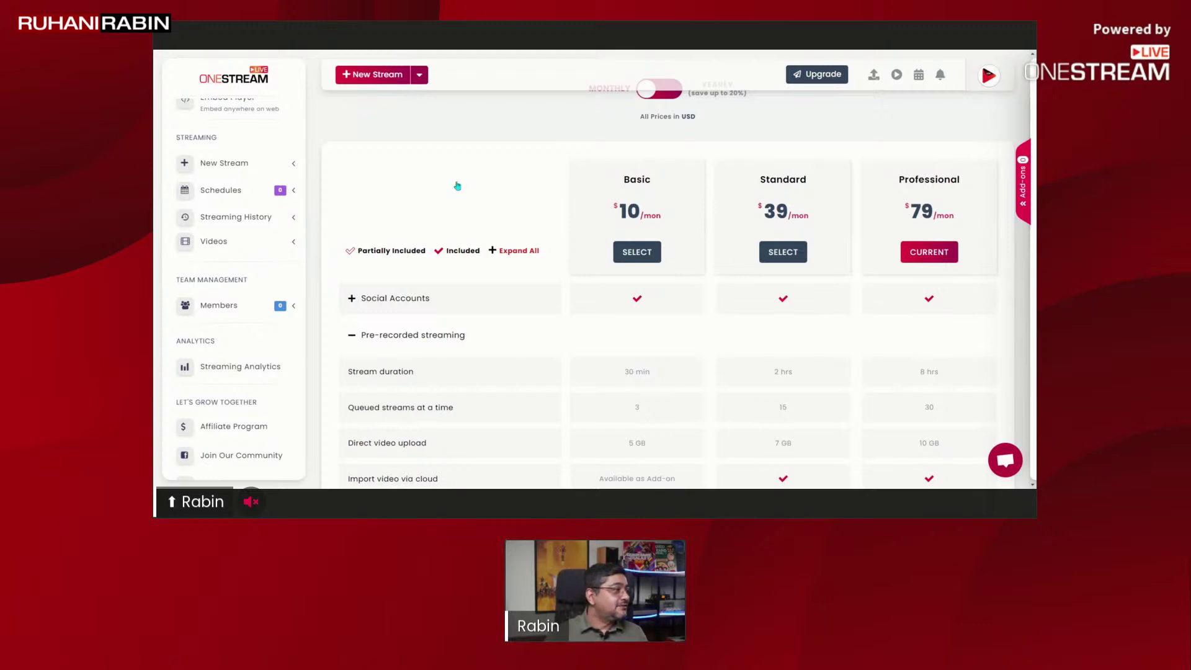
- Delete the WebWave LTD Live Session _ Giveaway.mp4 video from the stored uploads
click(260, 245)
click(229, 266)
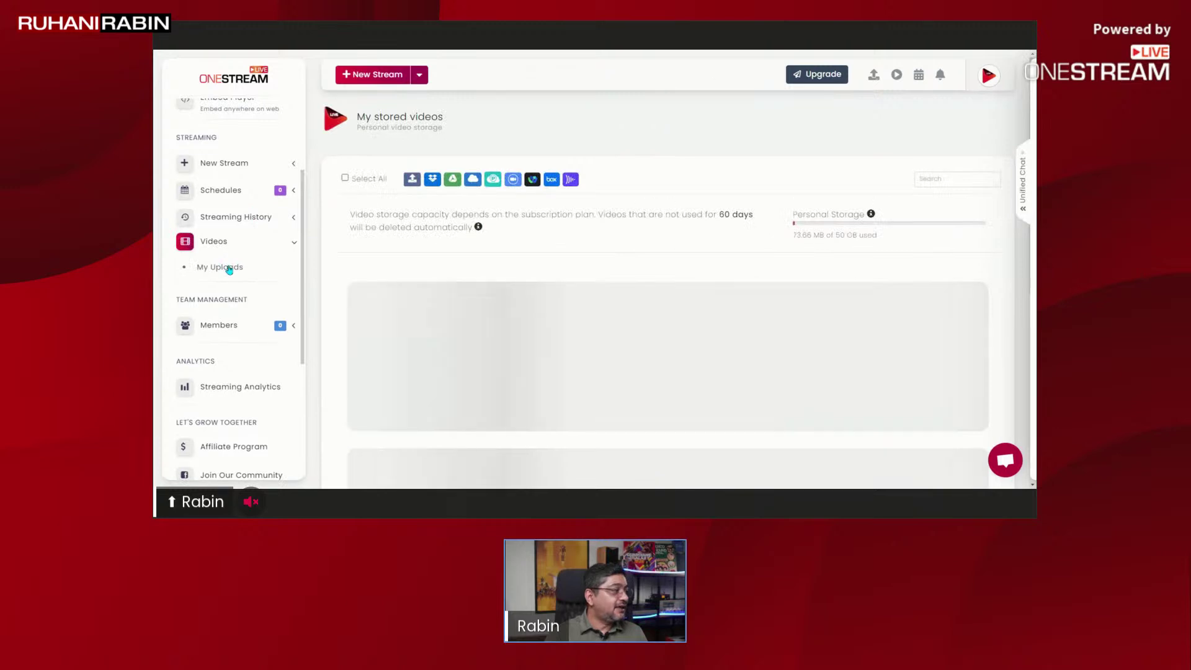
scroll(609, 306, down, 5)
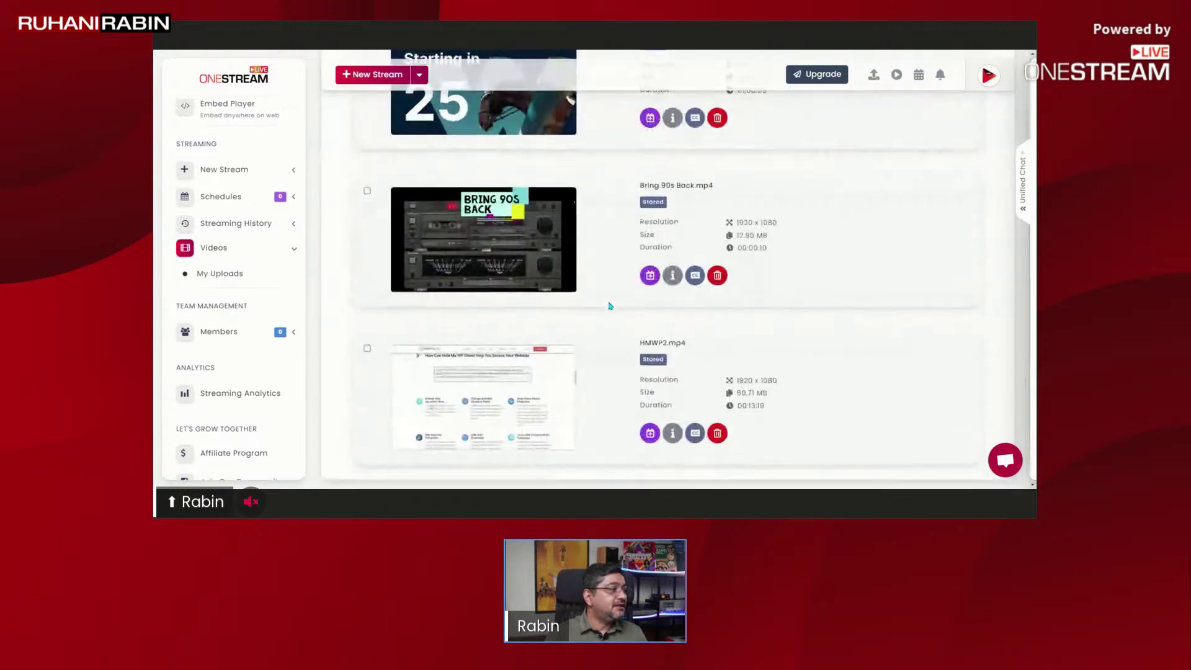
scroll(472, 304, up, 5)
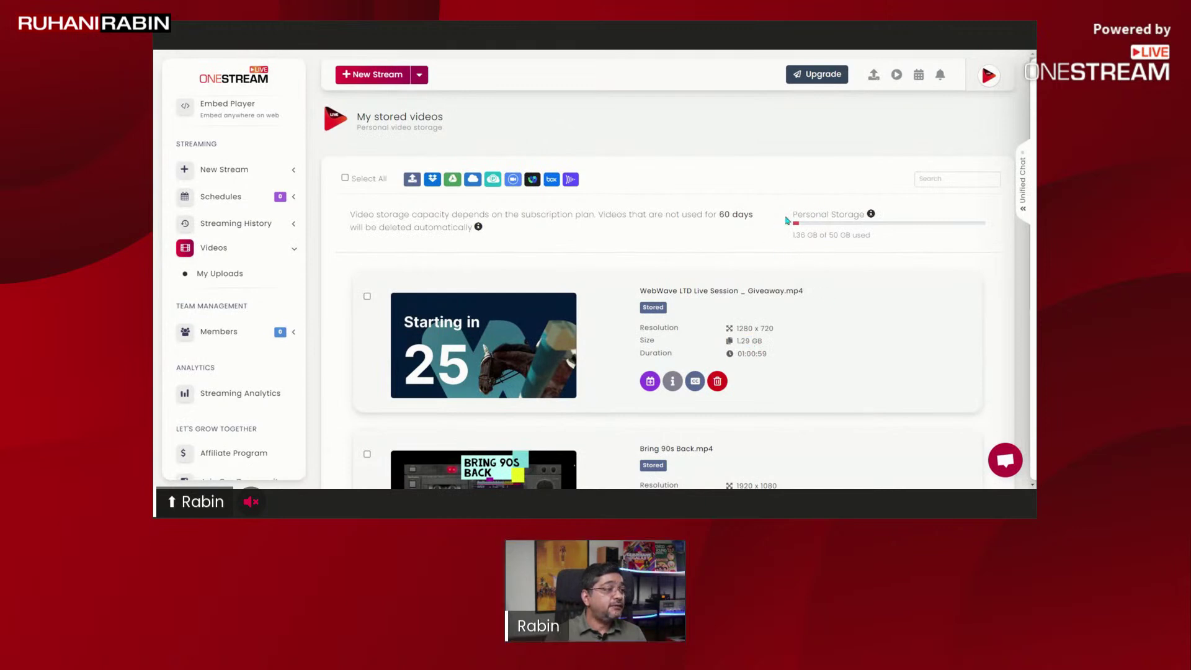
click(368, 297)
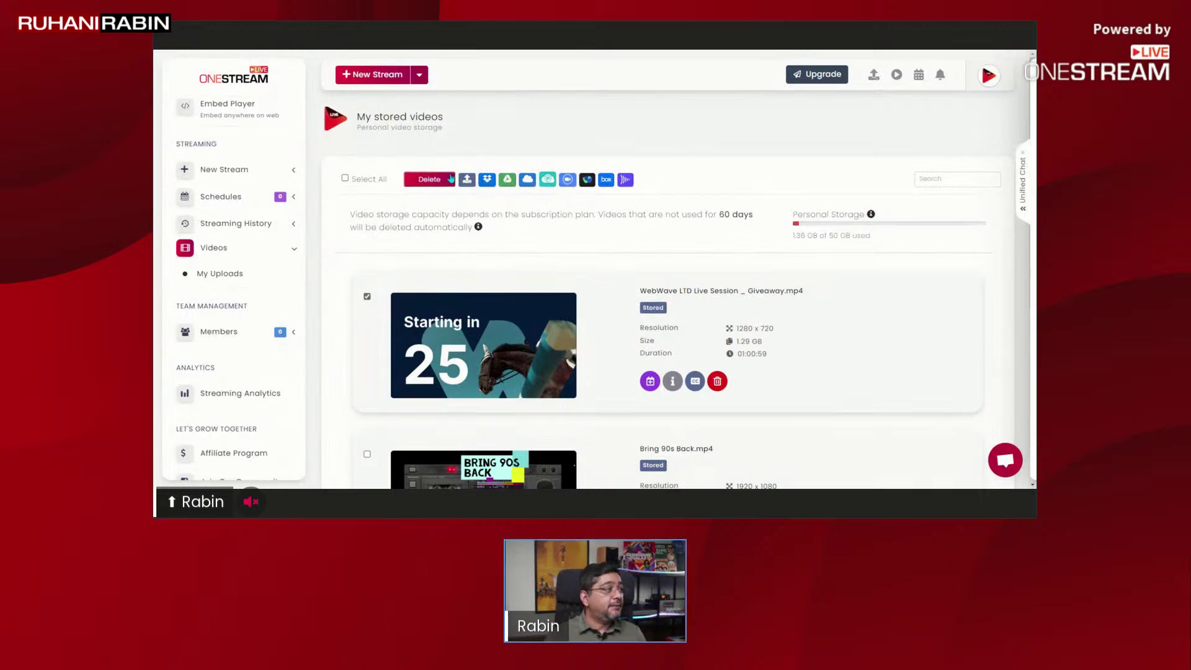
click(429, 180)
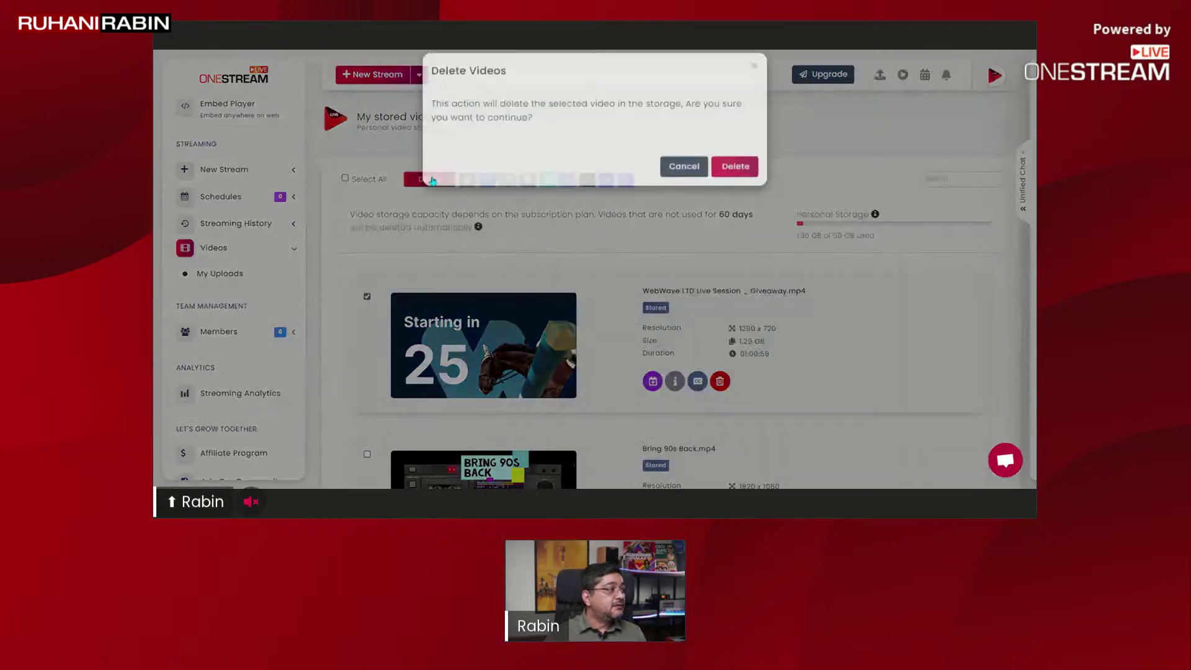
click(736, 185)
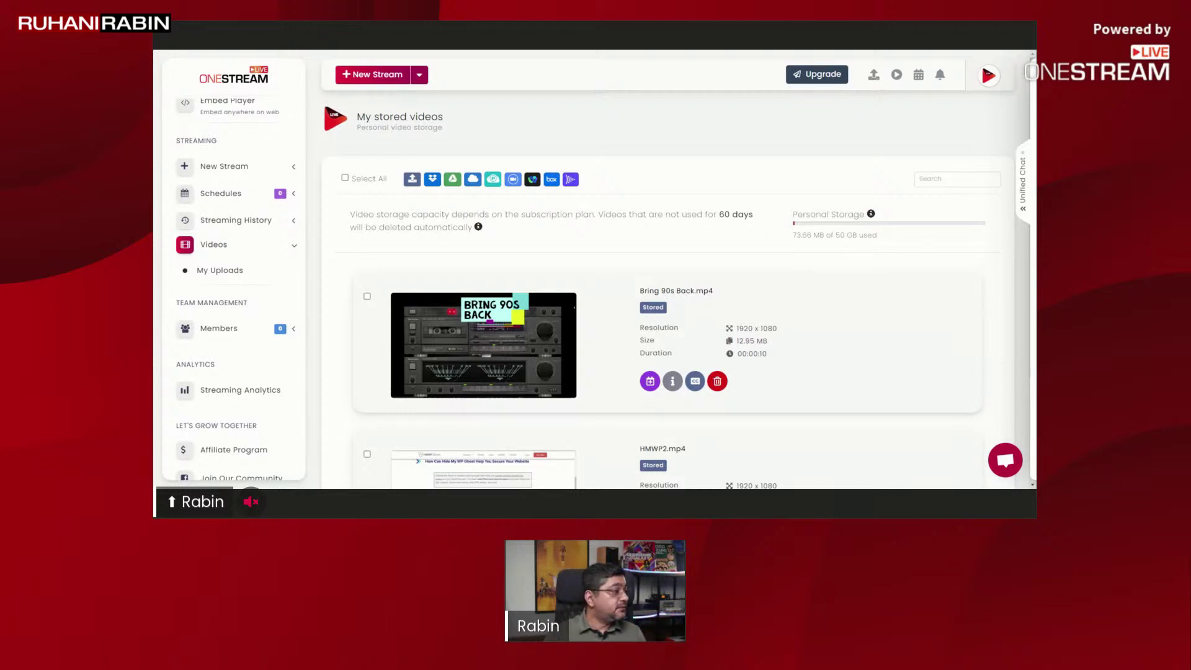
- View the details of the stored HMWP2.mp4 video and close them
scroll(605, 276, down, 2)
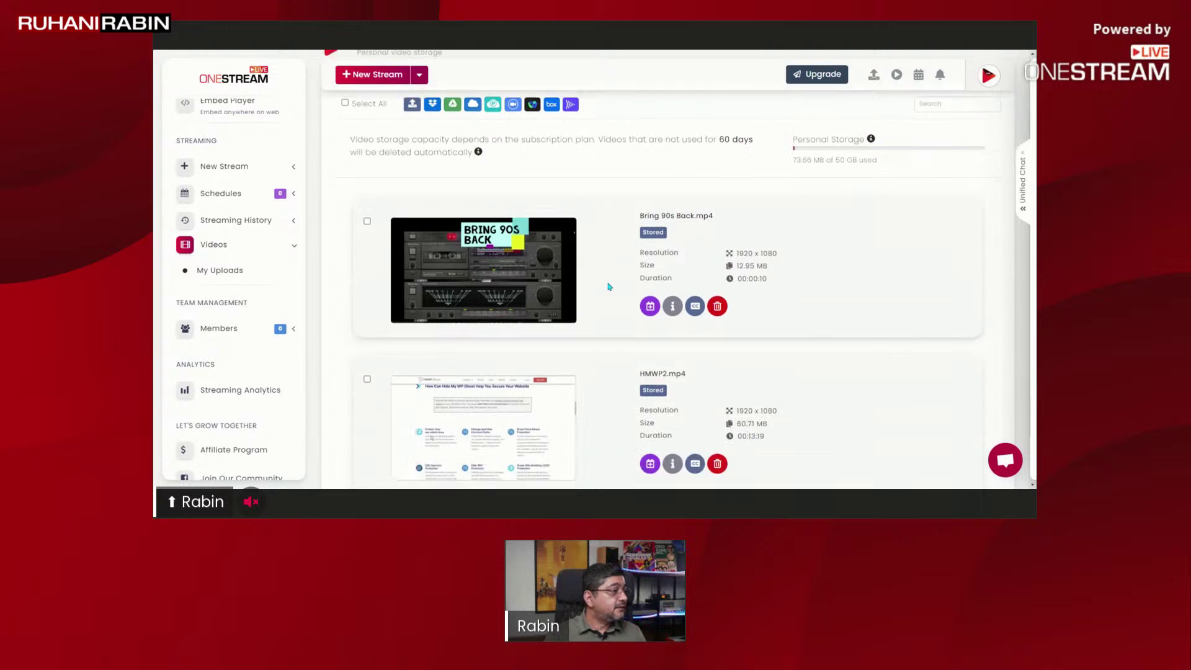
scroll(609, 286, down, 2)
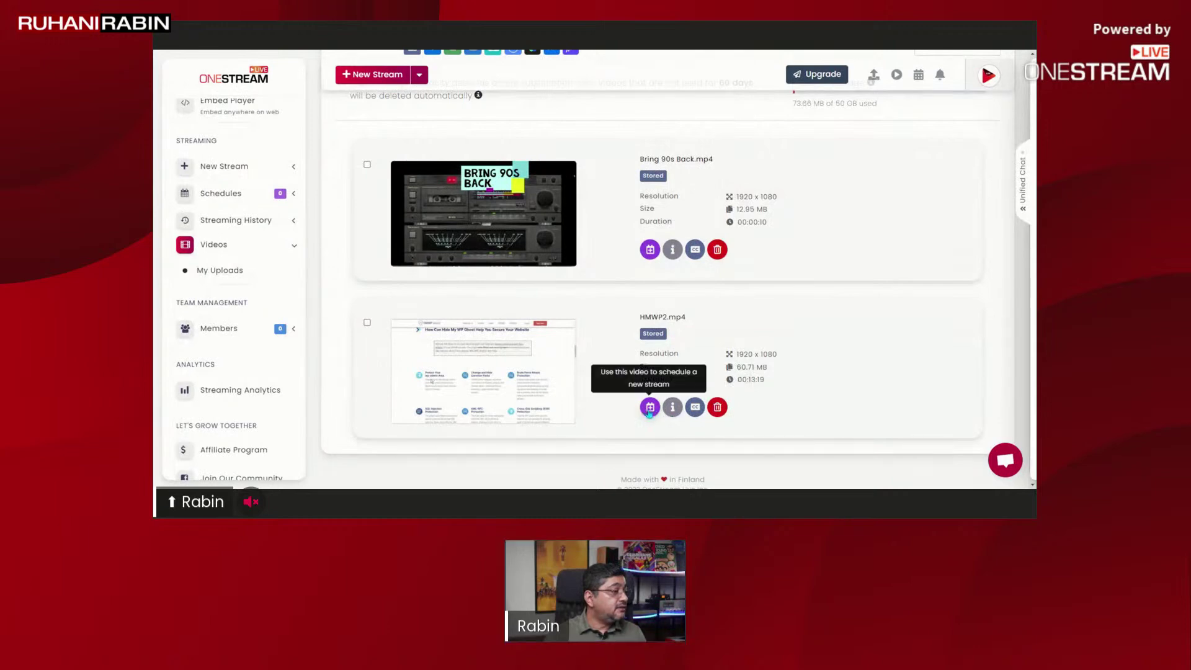
click(673, 408)
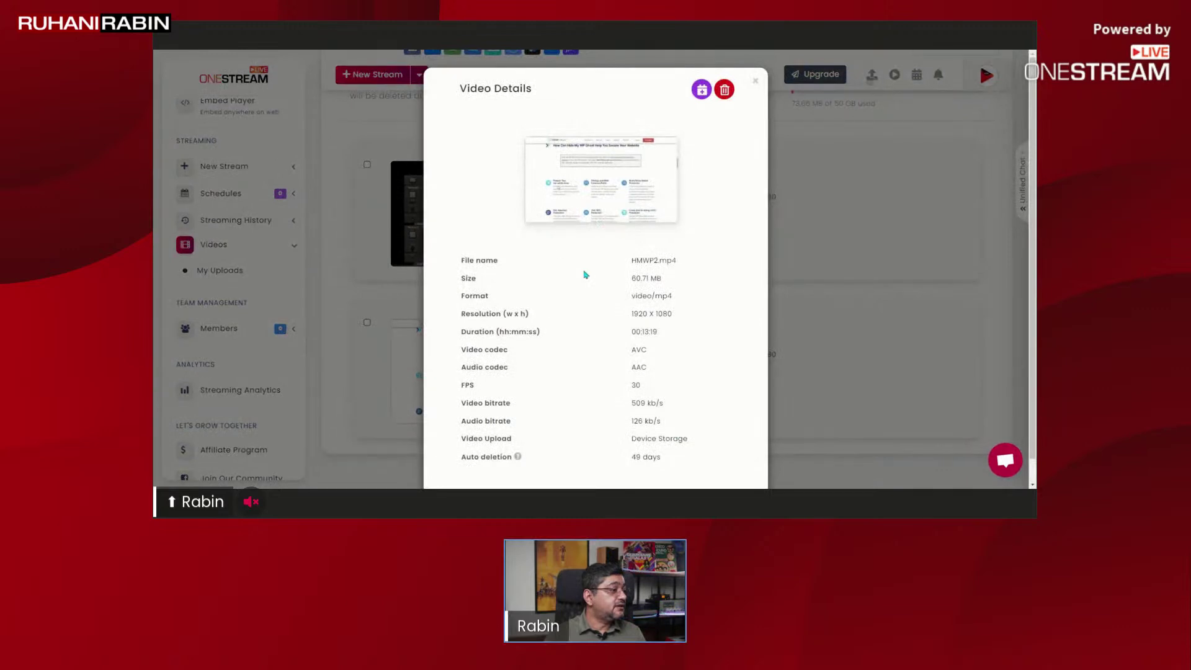
click(756, 85)
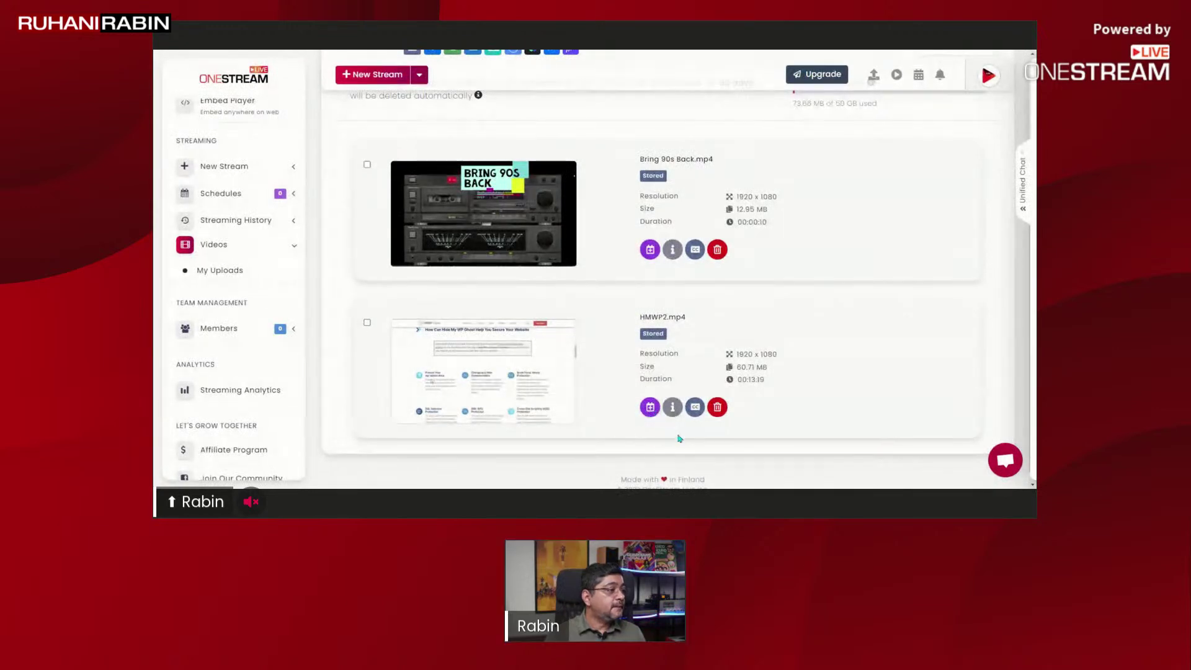
- Start a new scheduled stream from the stored HMWP2.mp4 video and select the connected social account as its destination
click(650, 407)
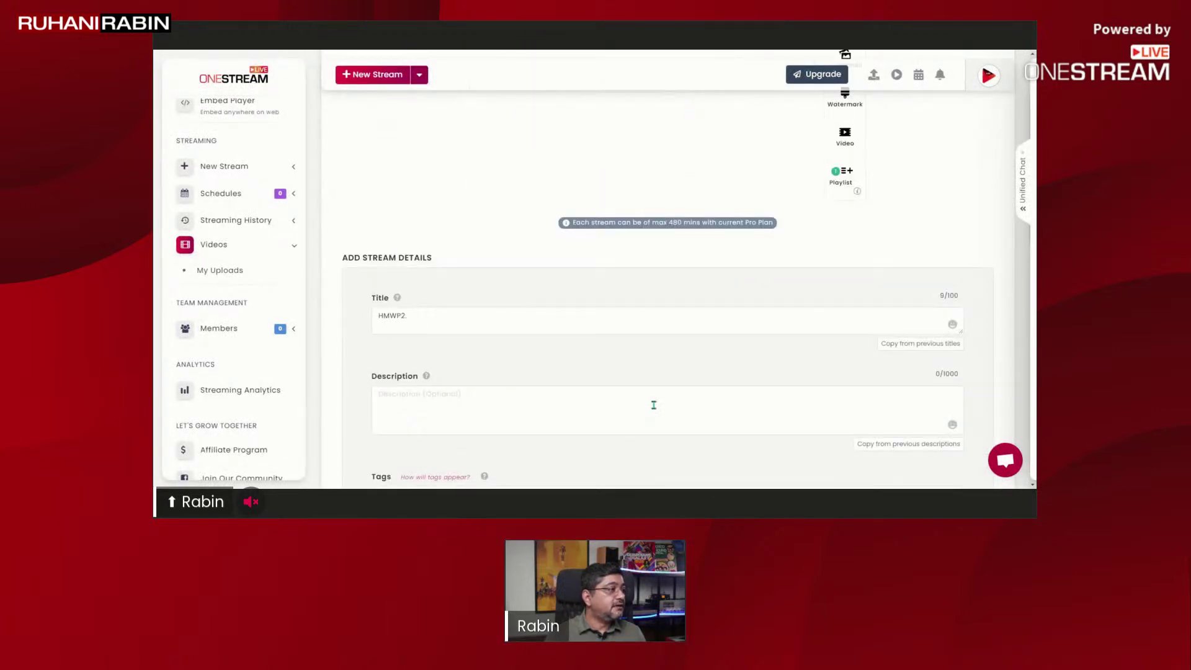
click(694, 315)
scroll(739, 400, down, 3)
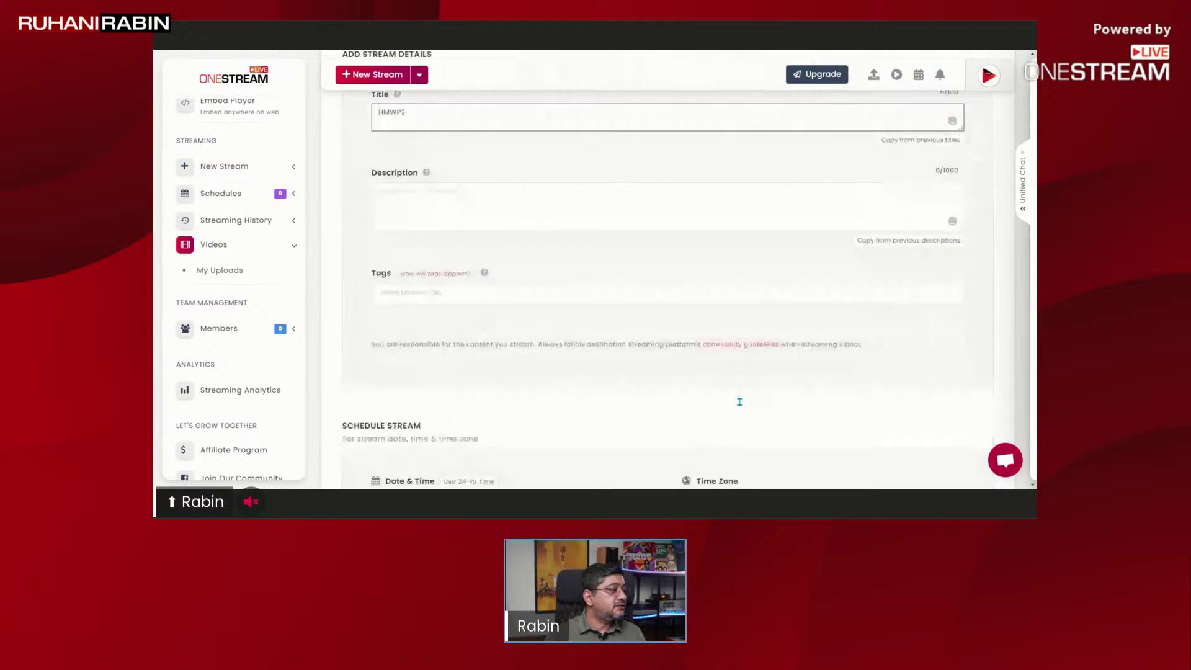
scroll(739, 400, down, 5)
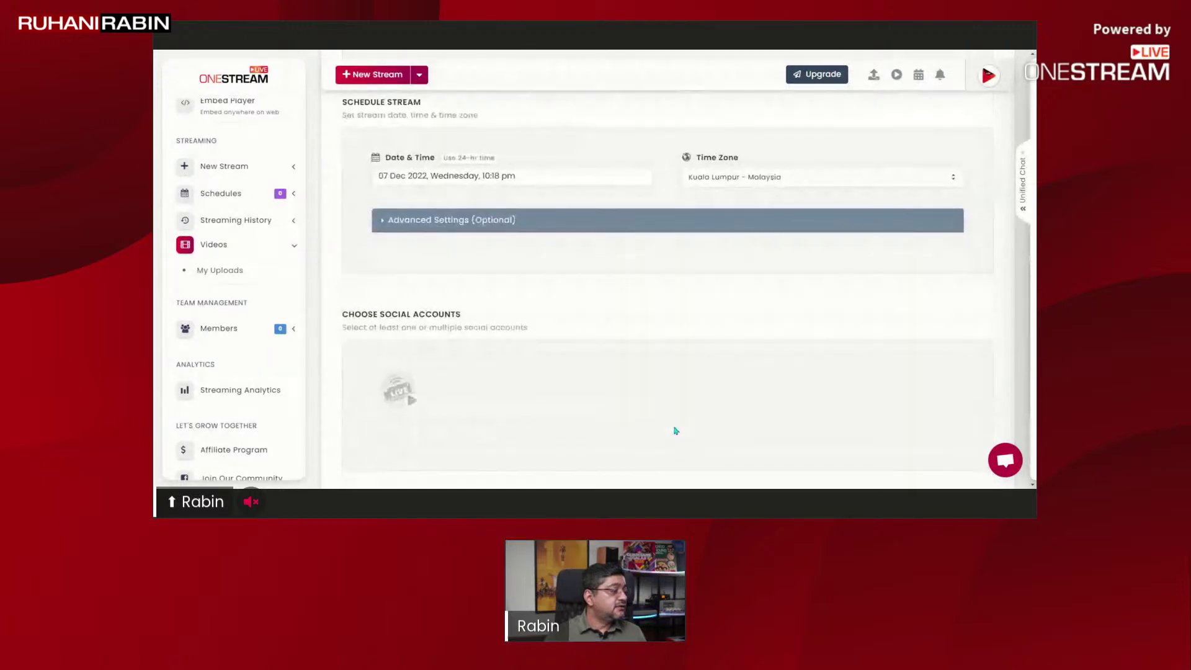
scroll(676, 430, down, 2)
click(398, 258)
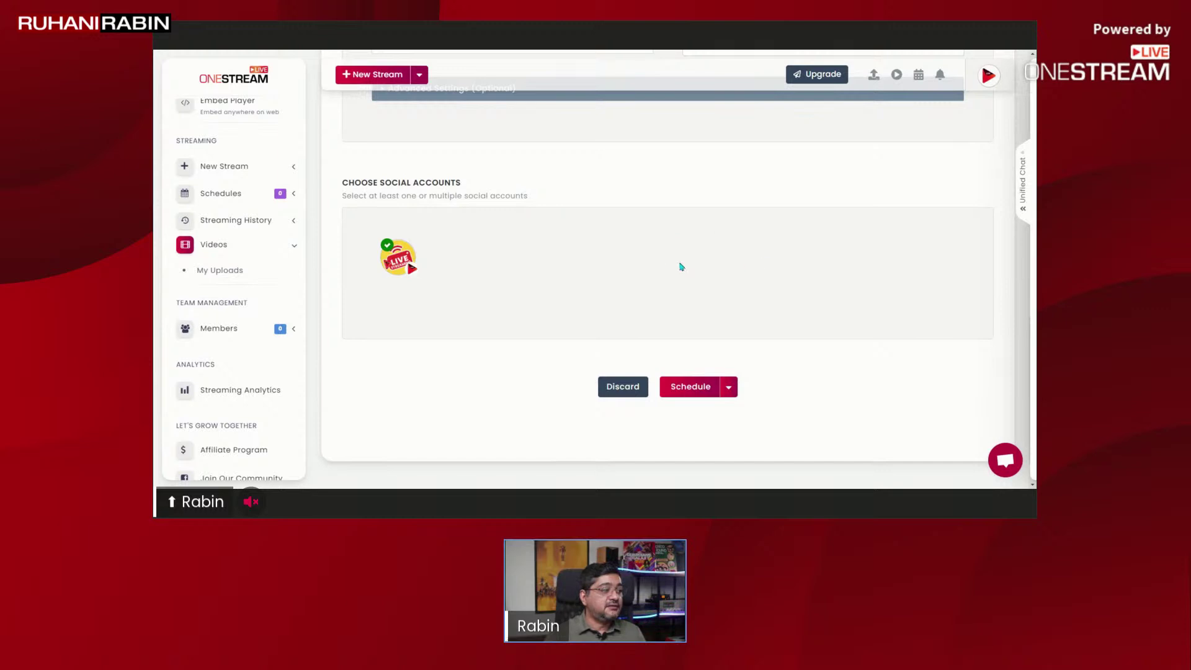
- Check the alternative scheduling options for the HMWP2 stream and review its video preview, details and schedule
click(730, 387)
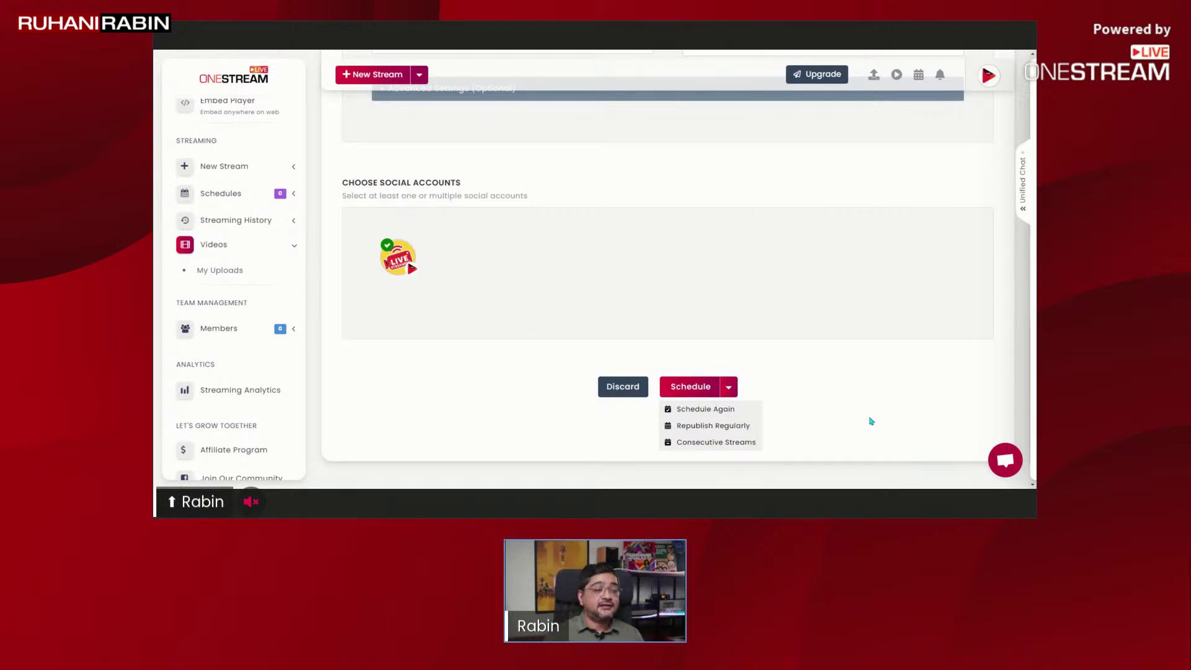
scroll(871, 422, up, 3)
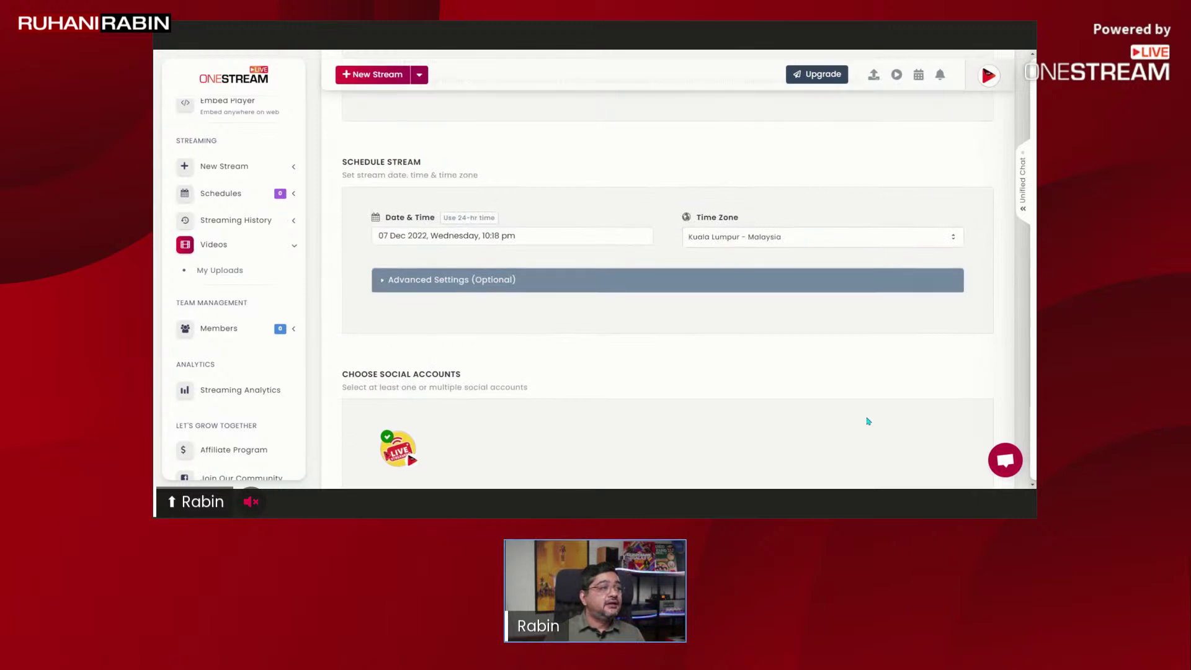
scroll(868, 421, up, 4)
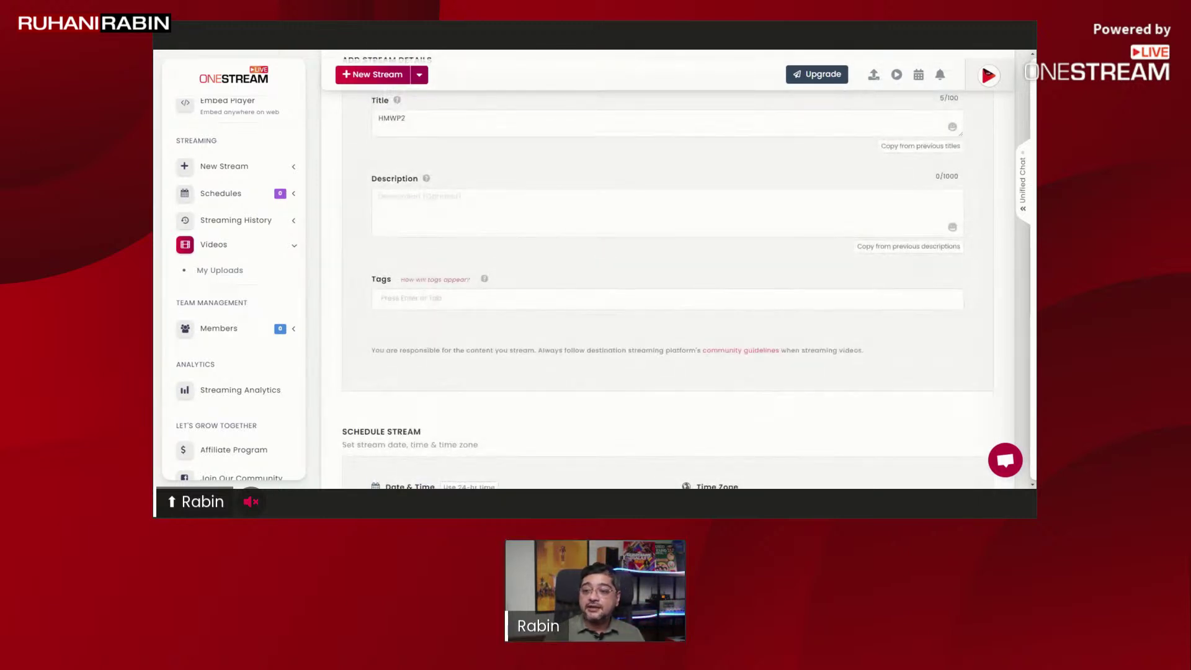
scroll(774, 375, up, 2)
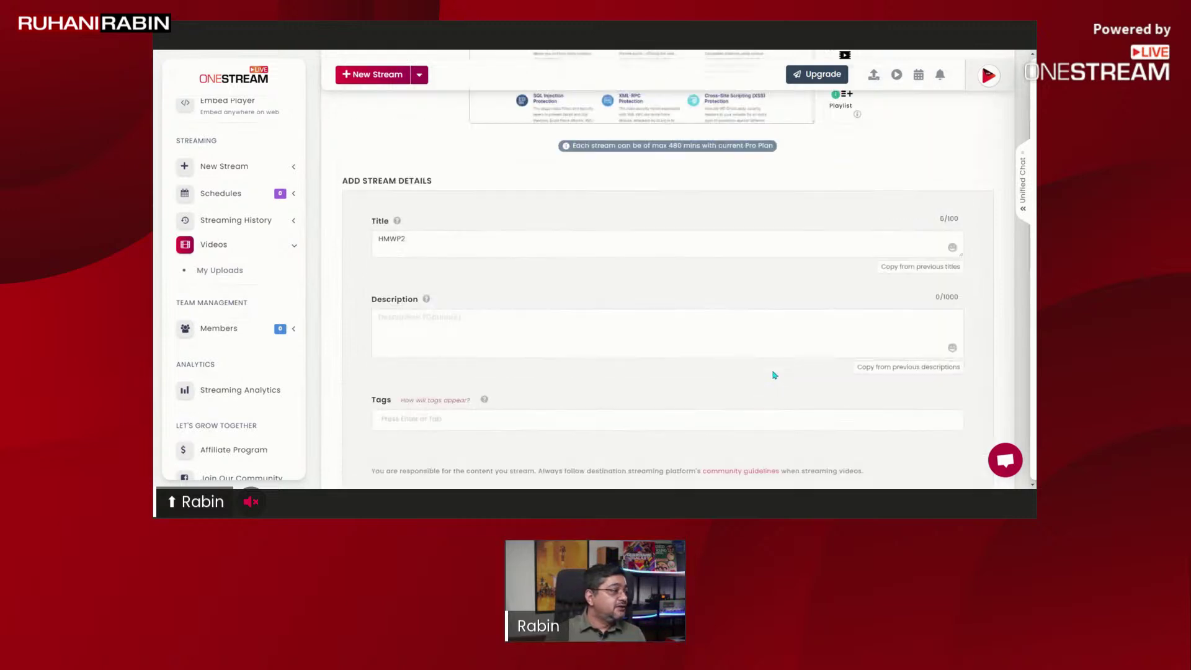
scroll(774, 375, up, 3)
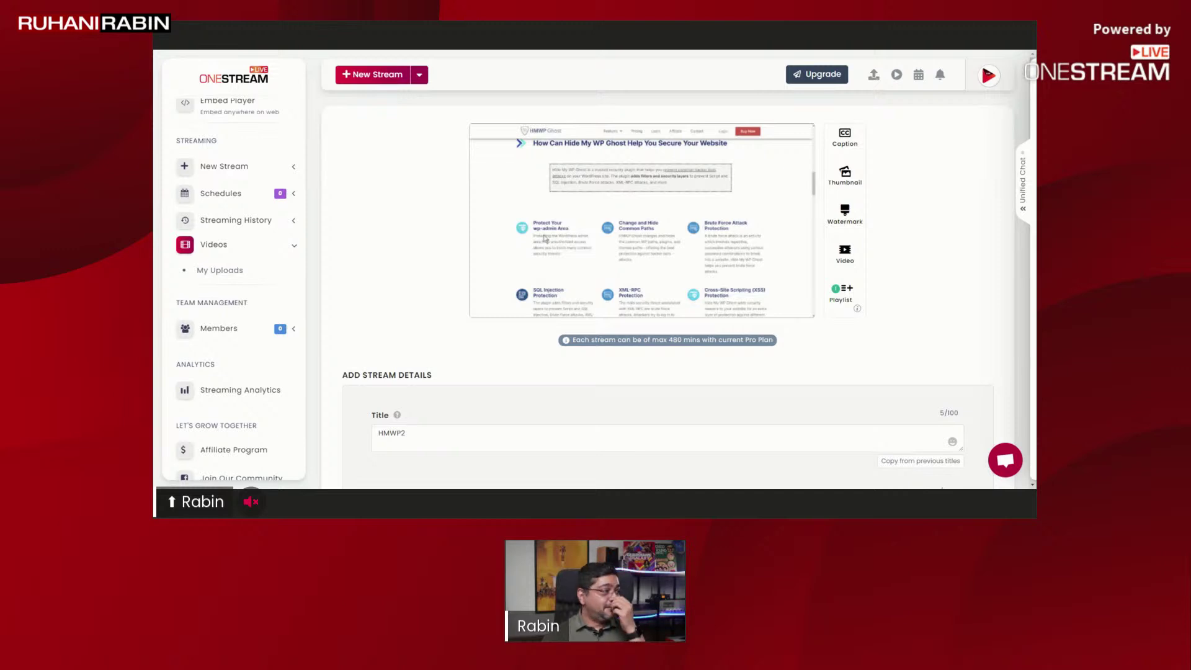
scroll(670, 369, down, 3)
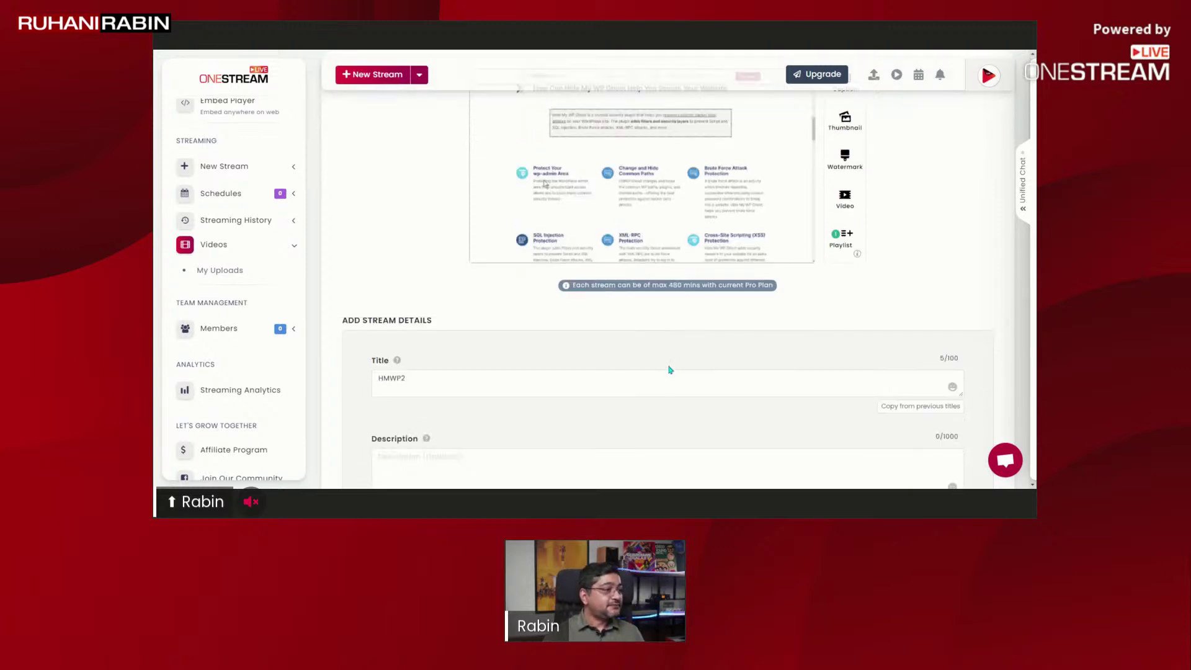
scroll(670, 370, down, 6)
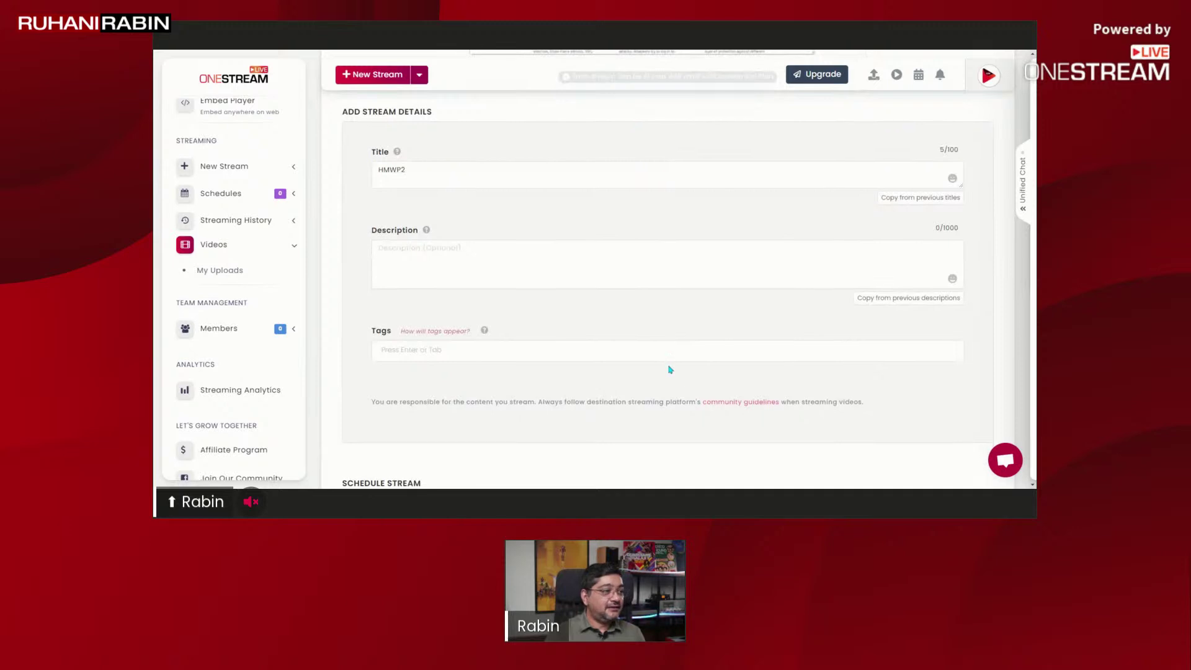
scroll(864, 310, up, 2)
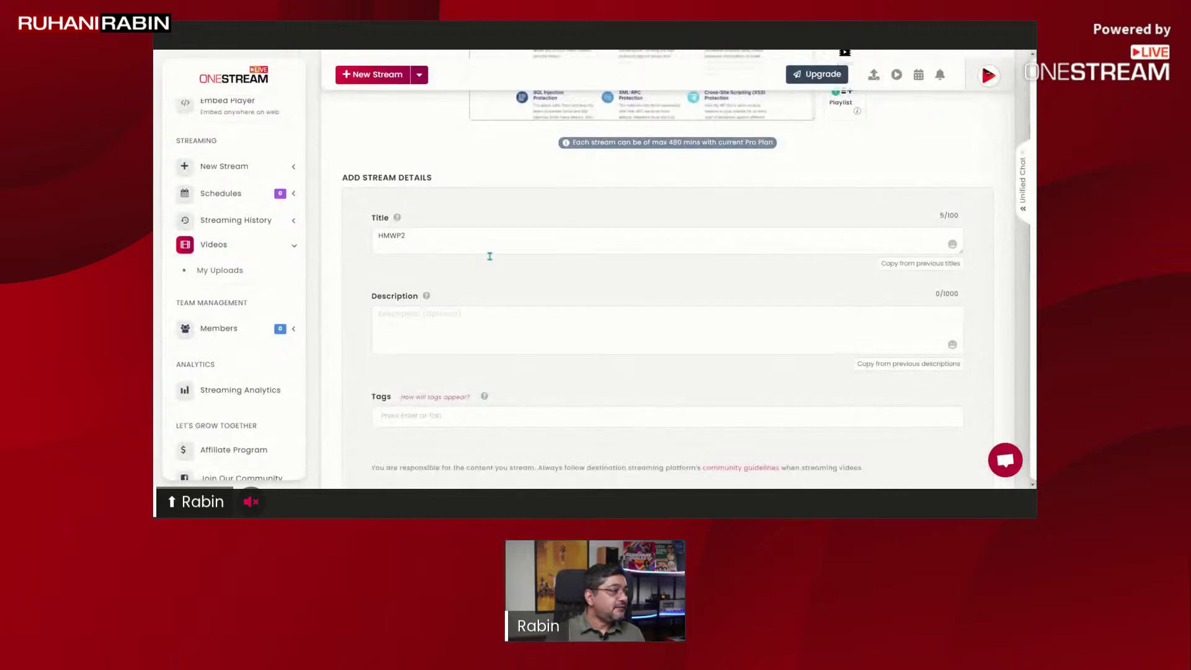
- Check the option for copying a title from earlier schedules, close it, and look at the description field
click(427, 243)
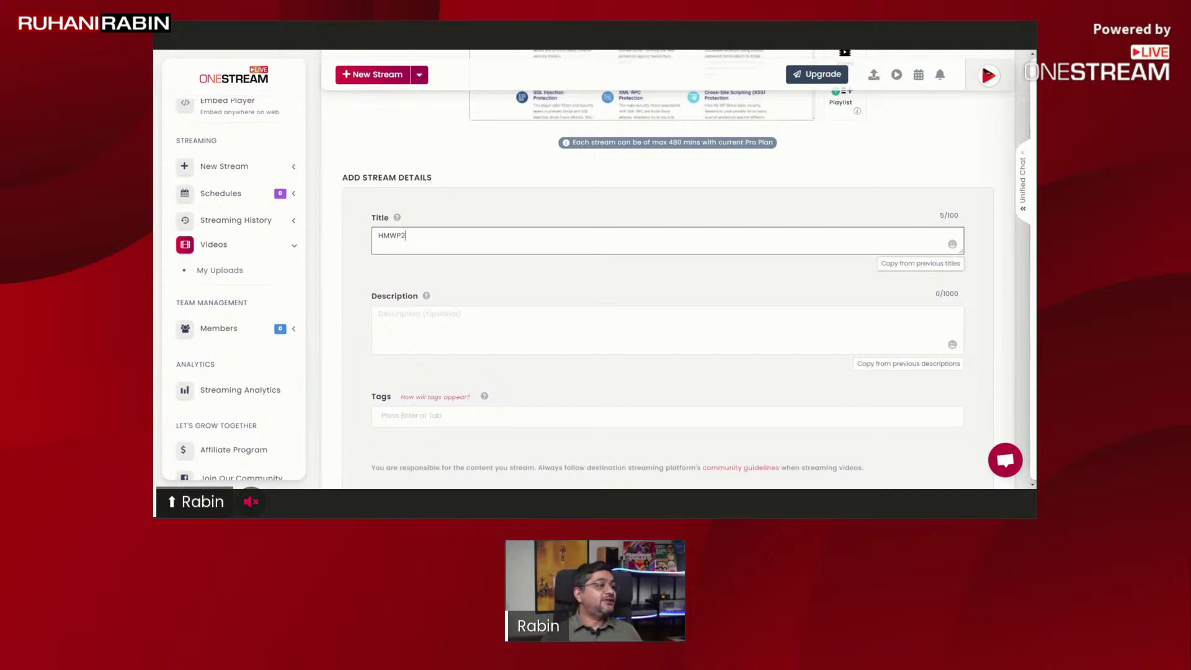
click(923, 264)
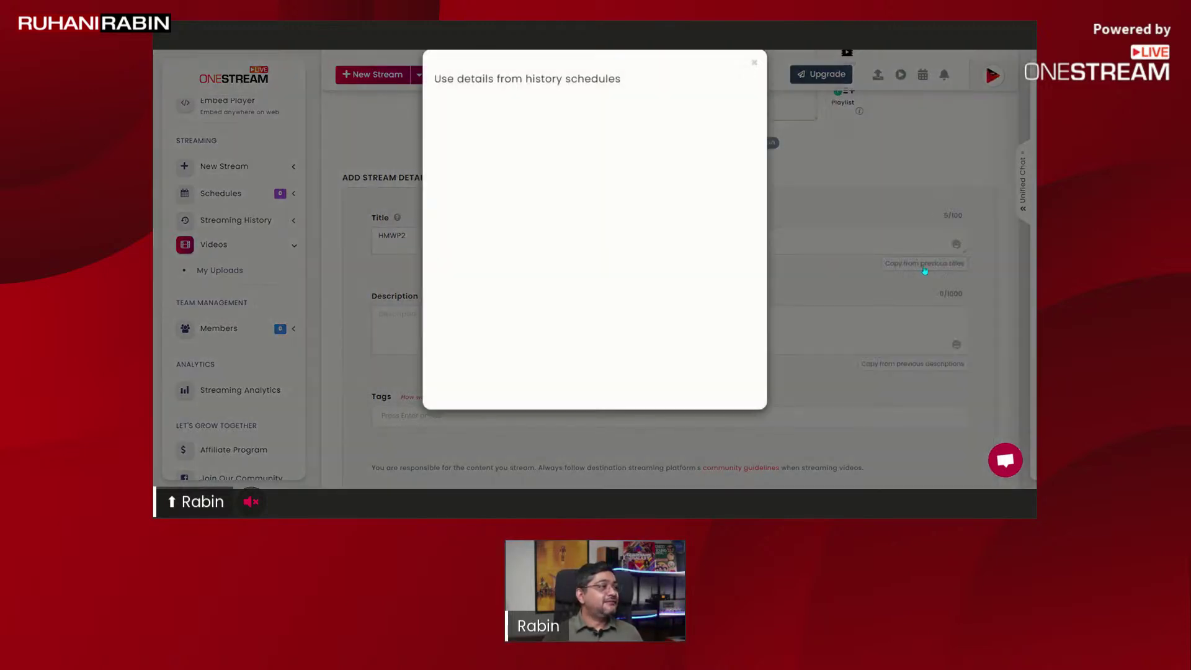
click(754, 80)
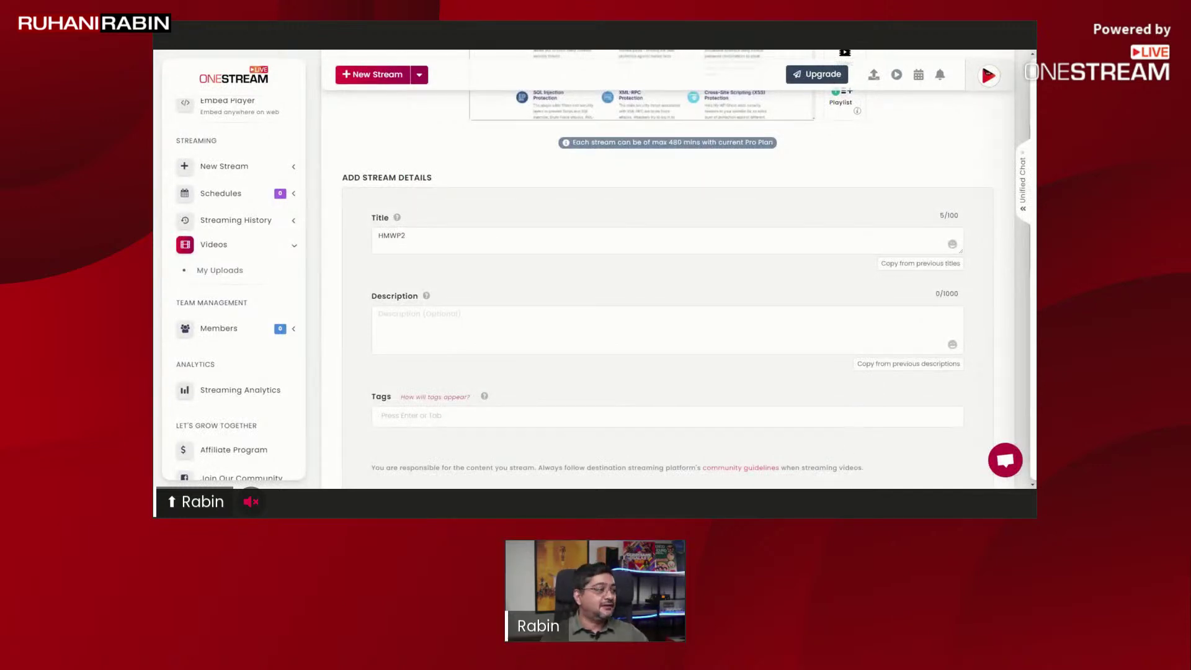
click(762, 338)
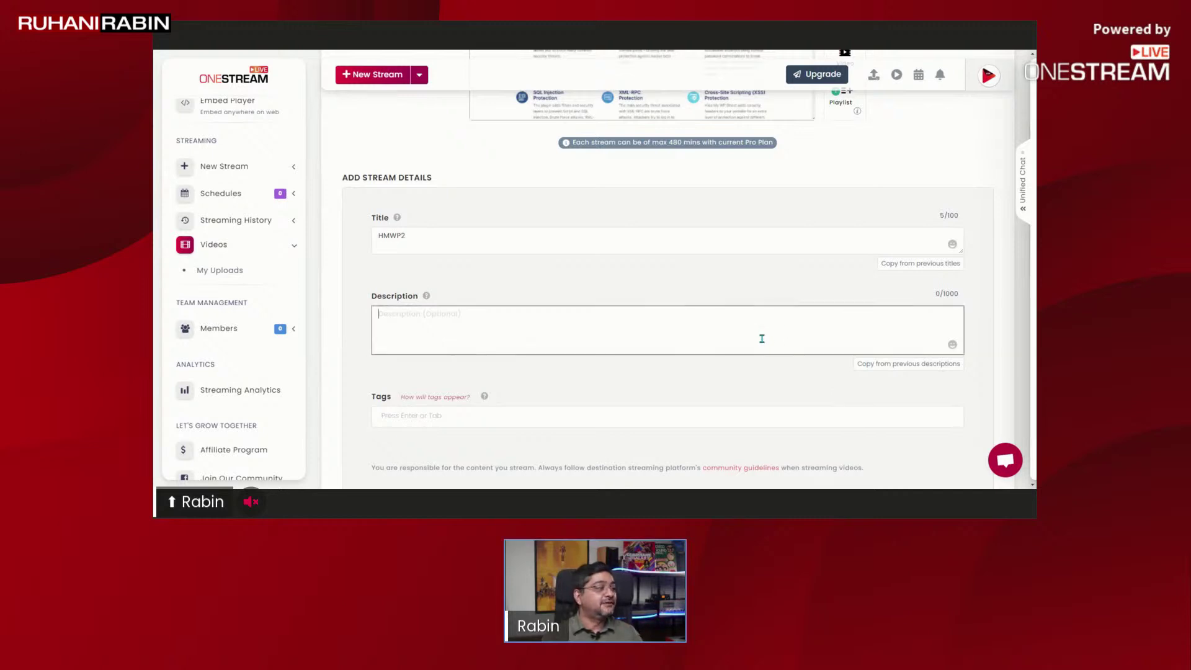
scroll(807, 410, up, 2)
- Expand the advanced settings of the HMWP2 schedule and check the available privacy choices without changing the selection
scroll(807, 410, down, 6)
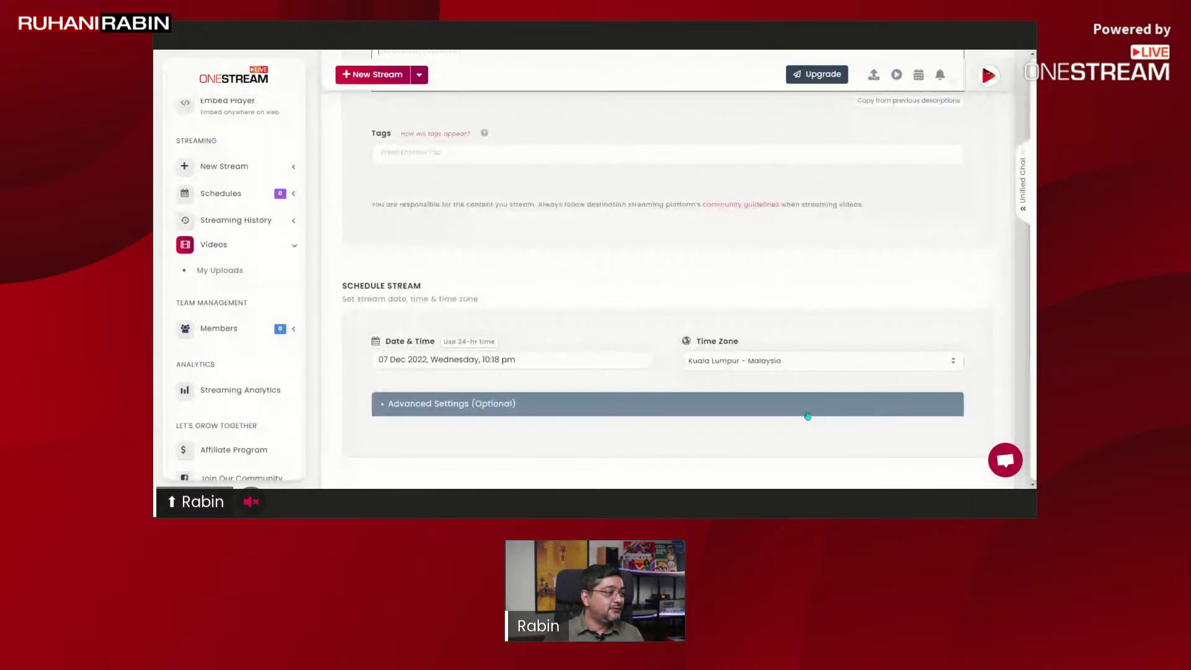
scroll(780, 429, down, 3)
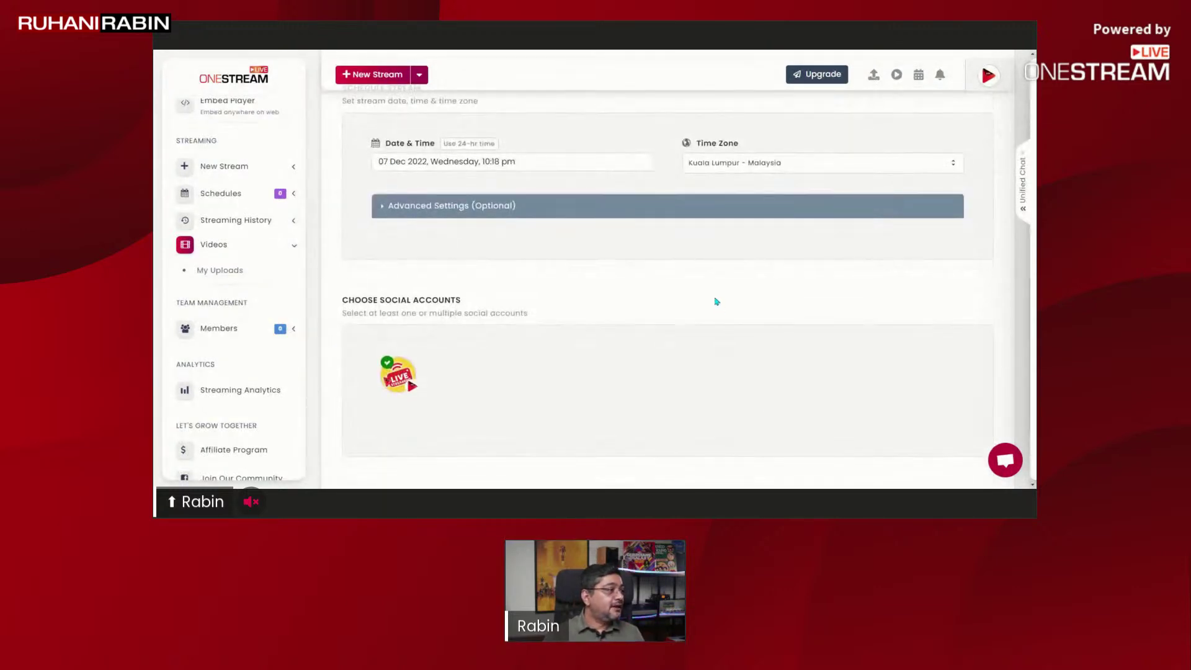
click(494, 215)
scroll(586, 363, down, 2)
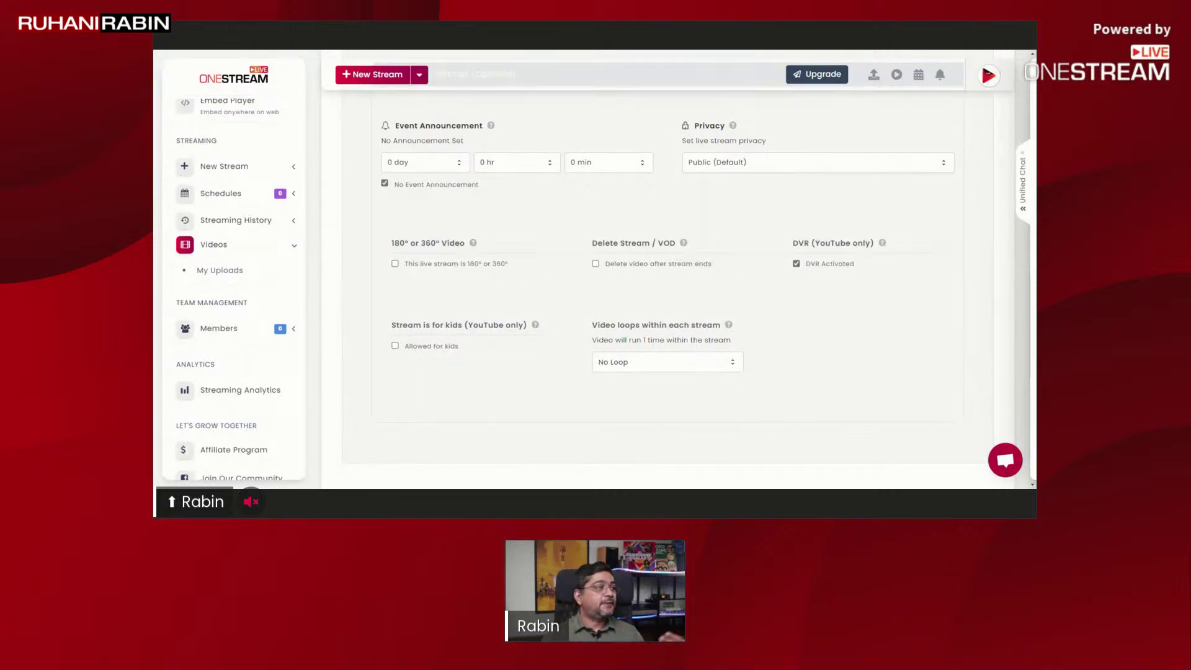
click(783, 161)
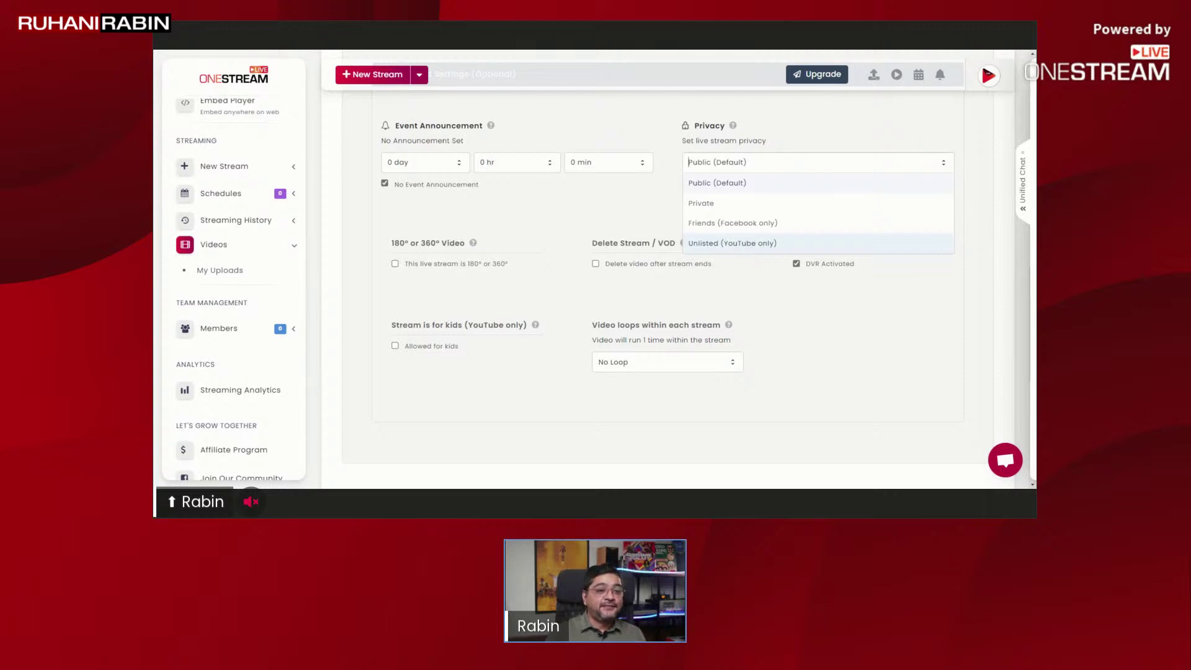
click(626, 225)
- Try the option to delete the video after the stream ends, turn it off again, and examine the 180° or 360° video setting
click(636, 269)
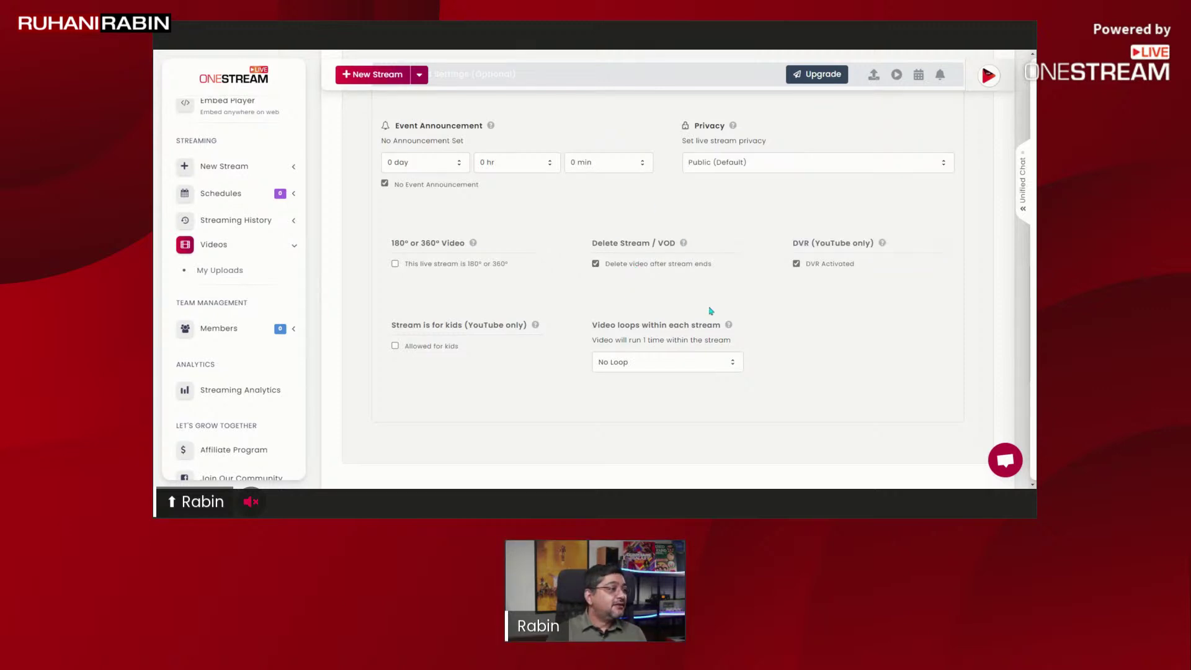
click(612, 263)
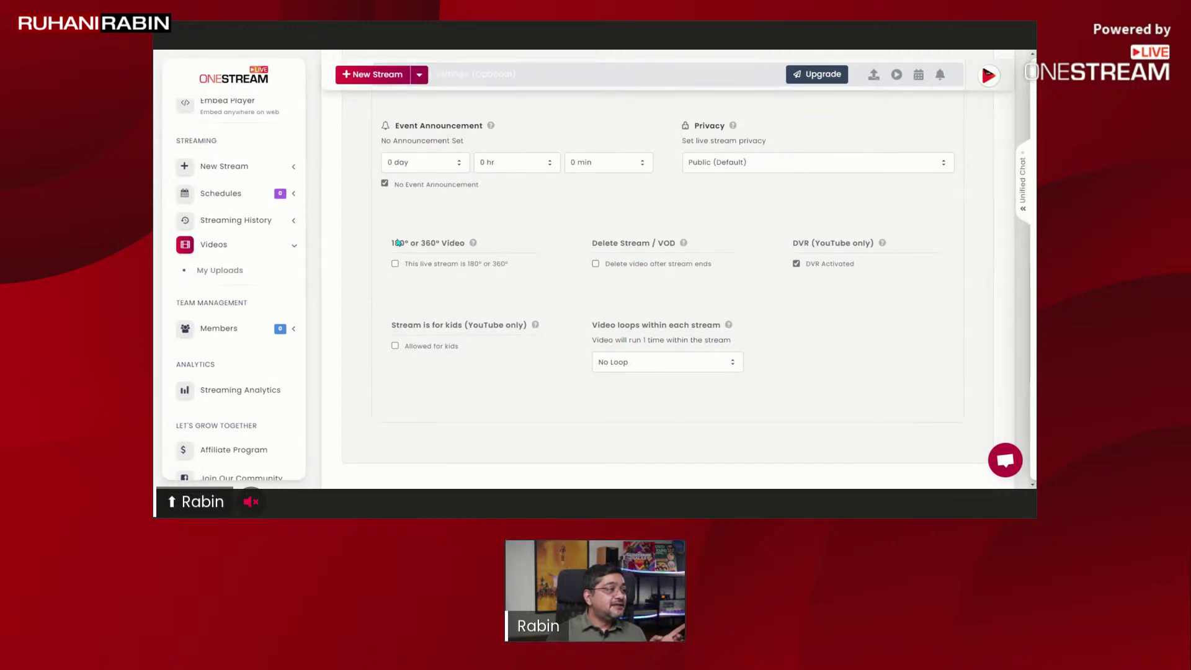
drag(390, 245, 465, 250)
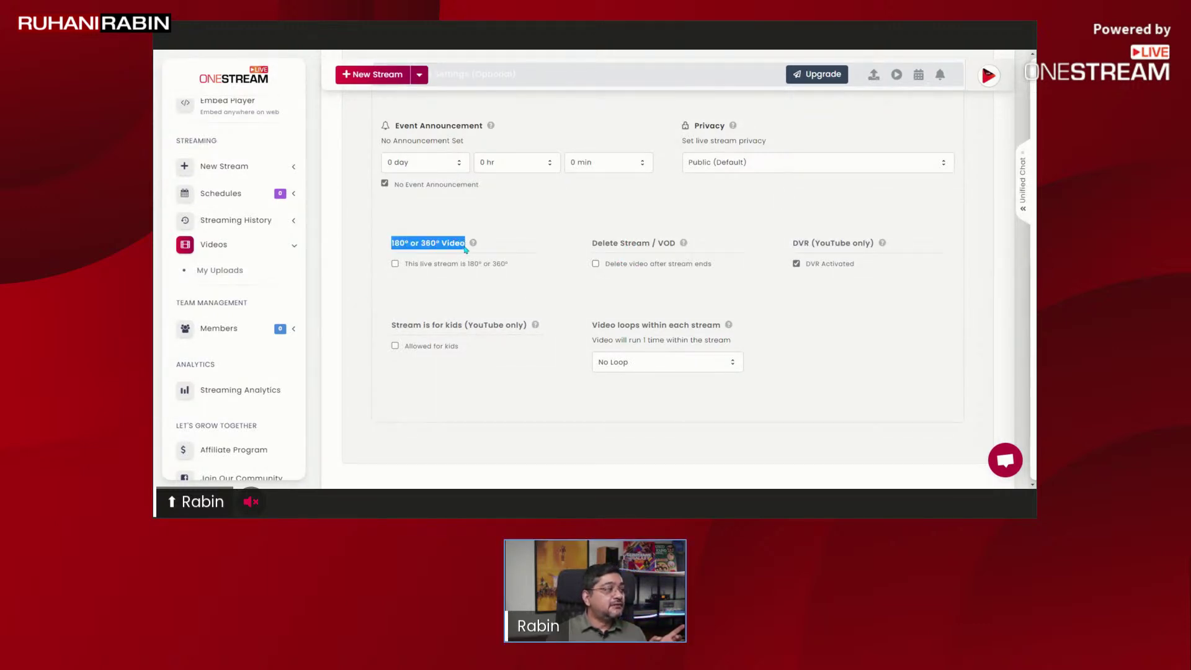
click(475, 246)
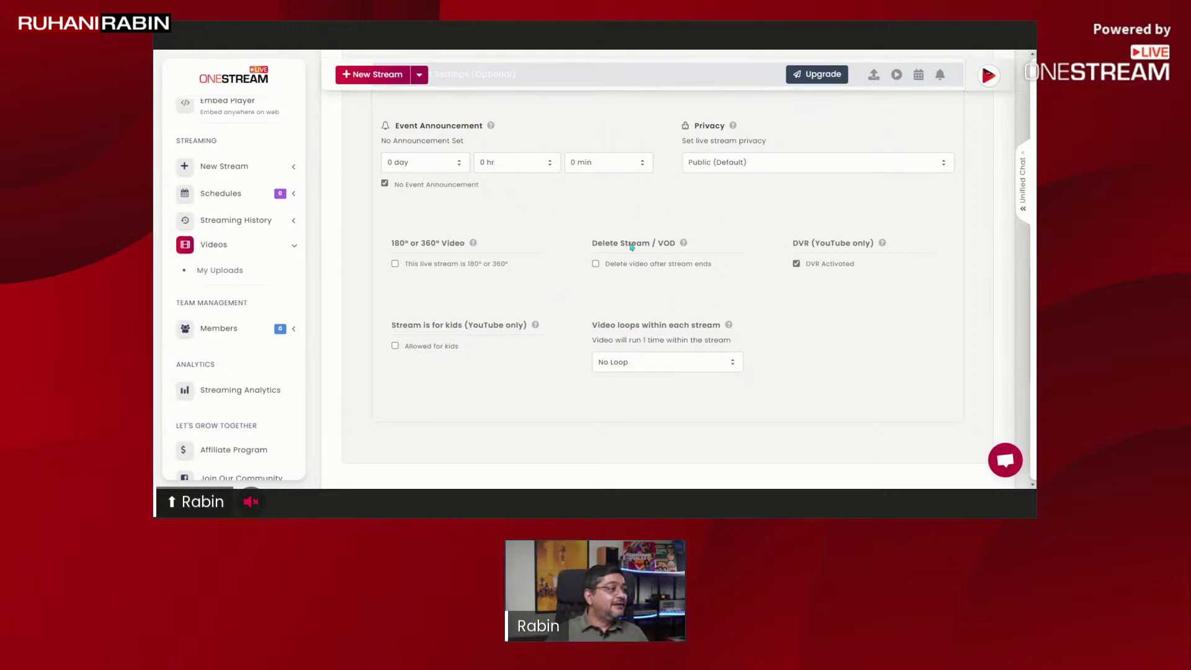
- Enable deleting the video after the stream ends, and read the help for the DVR and kids-content settings
mouse_move(685, 244)
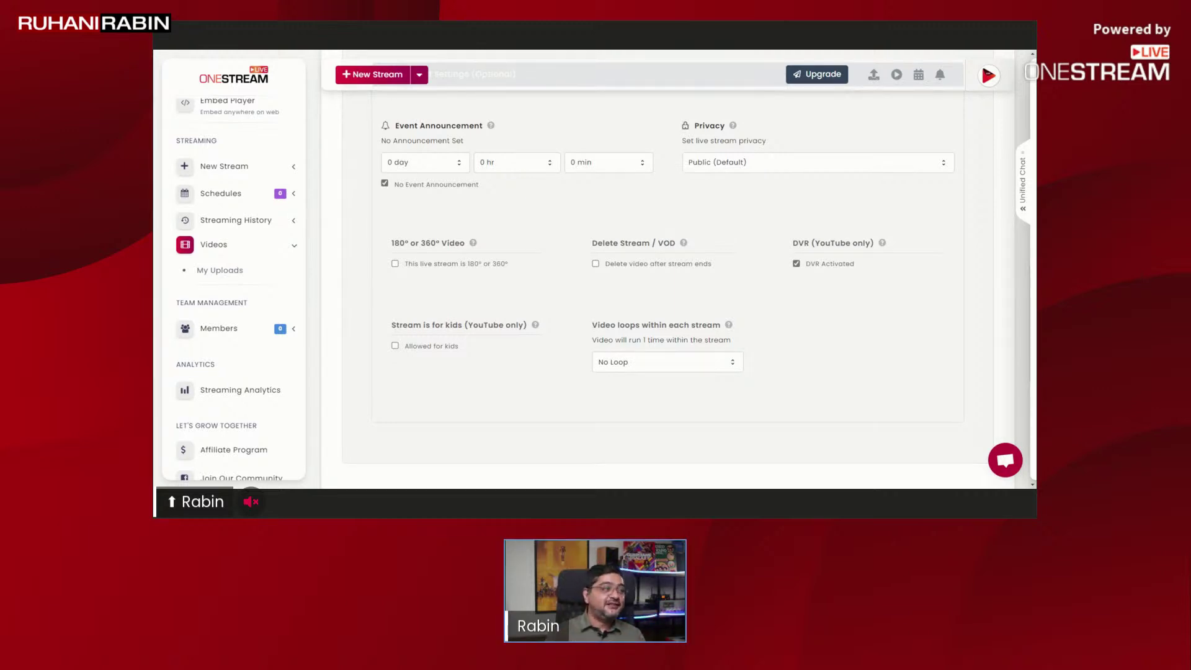
click(597, 266)
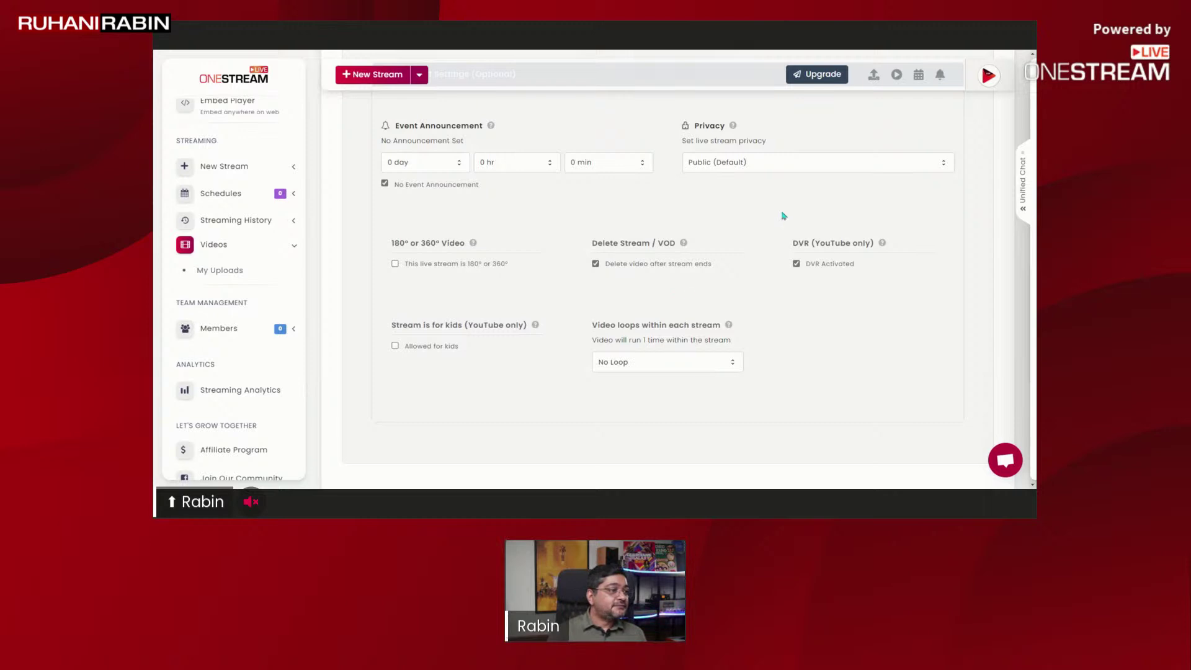
mouse_move(883, 244)
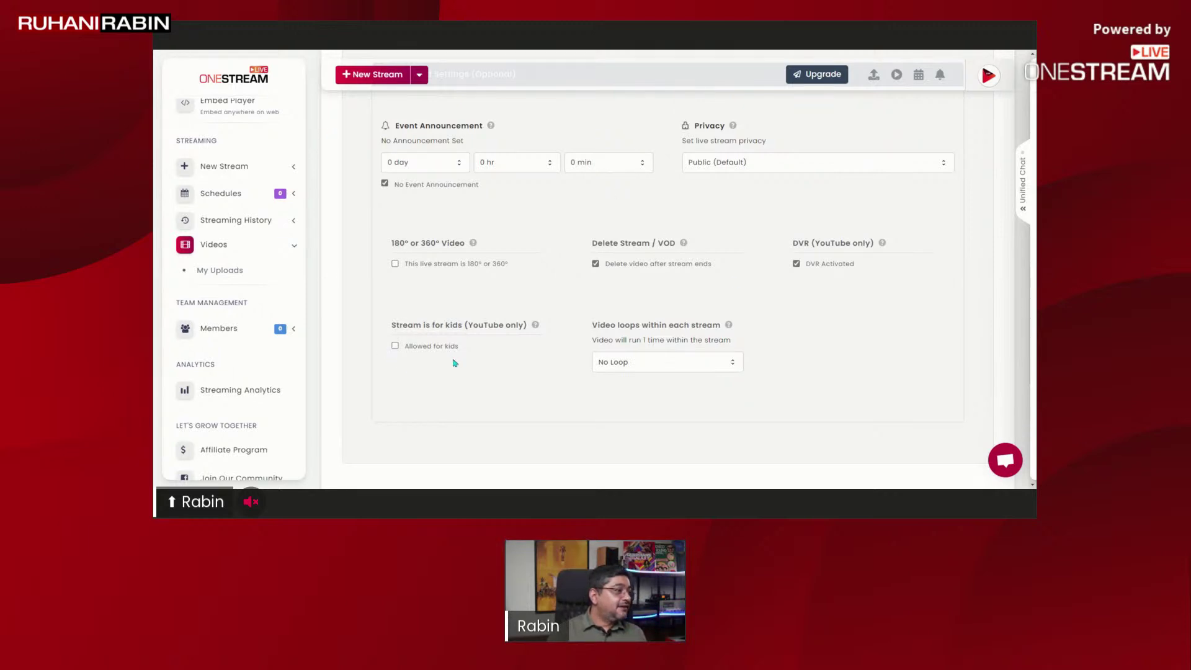
mouse_move(537, 326)
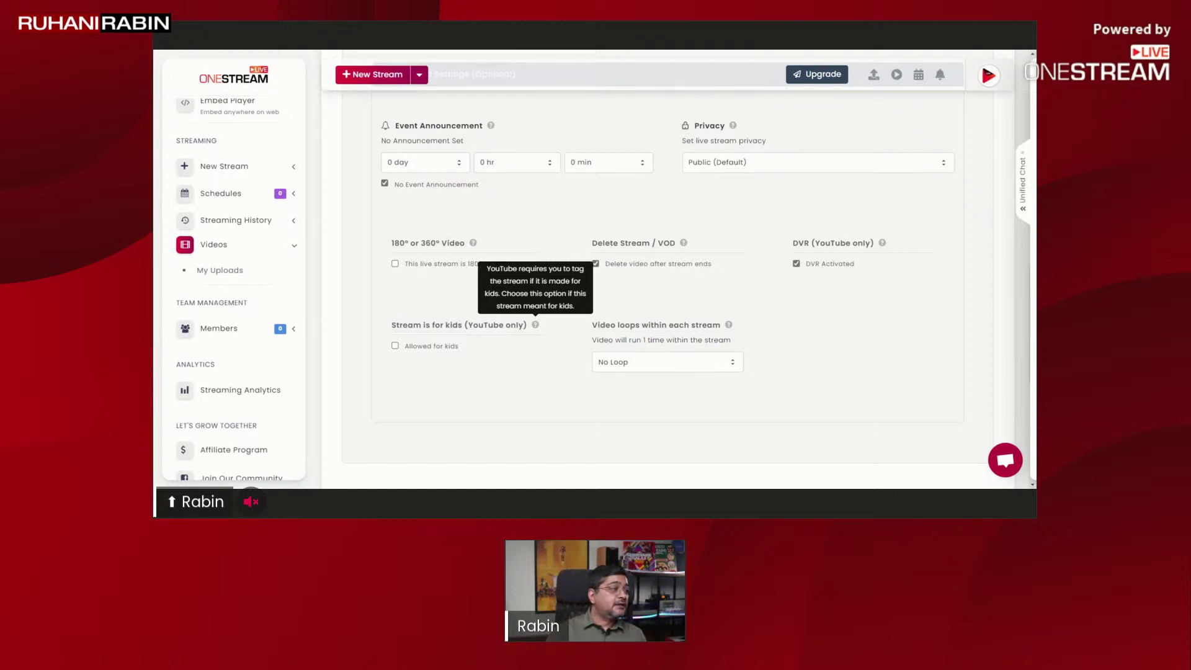
- Set the number of video loops within each stream to 2
mouse_move(731, 326)
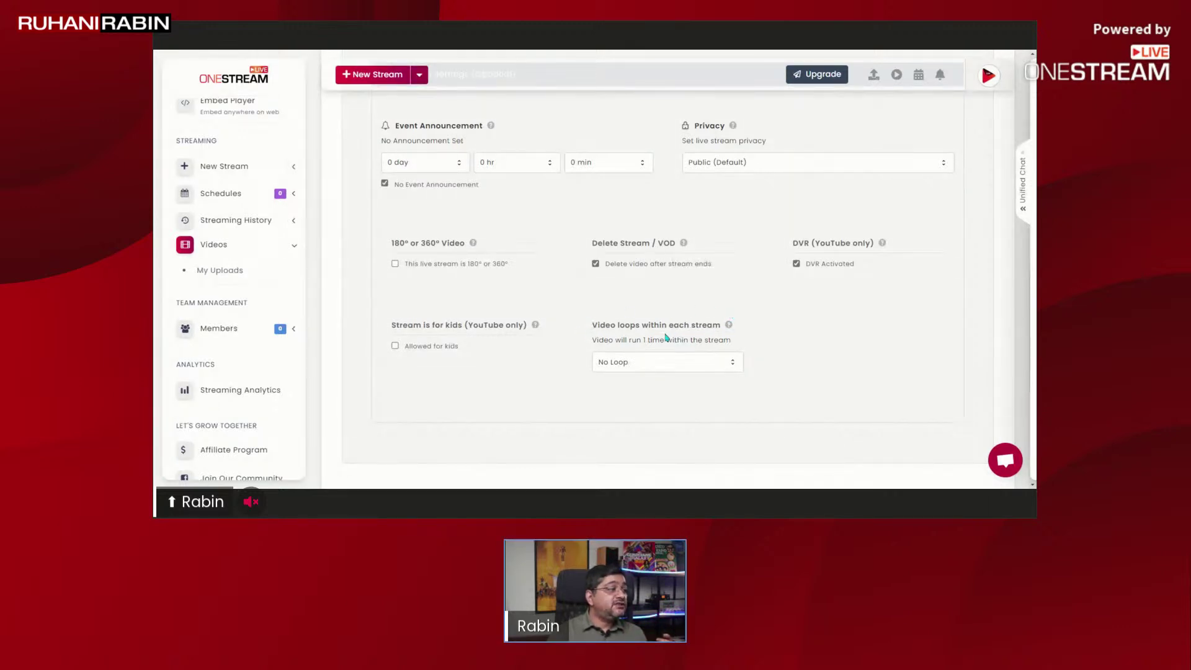
click(714, 362)
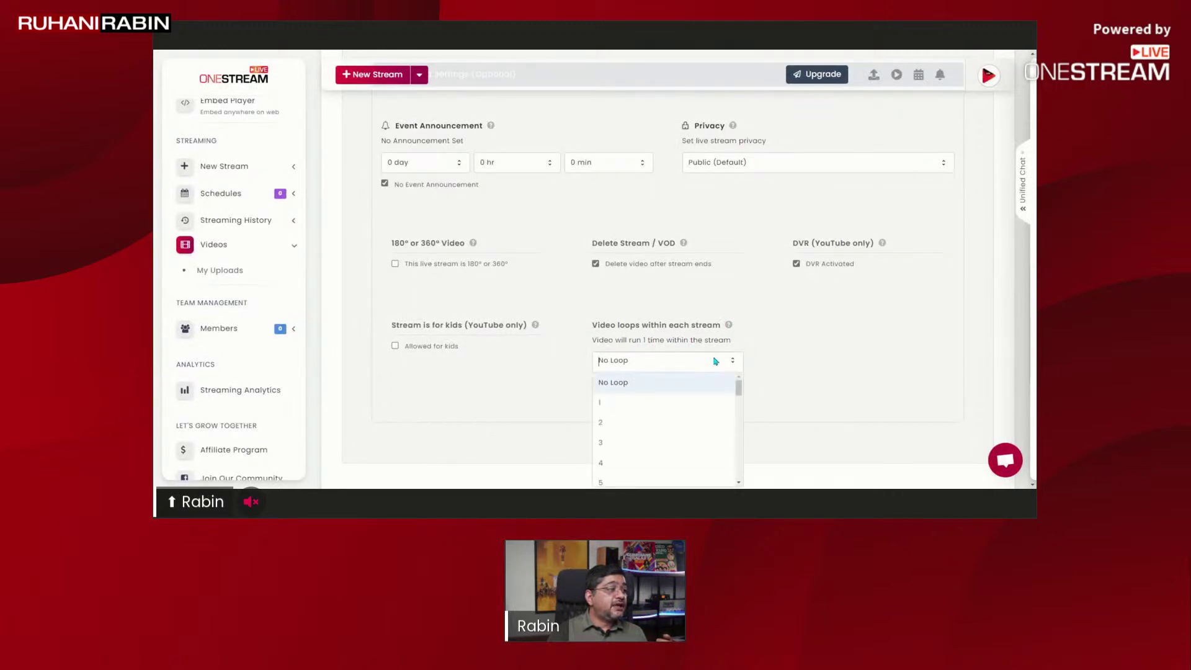
click(666, 422)
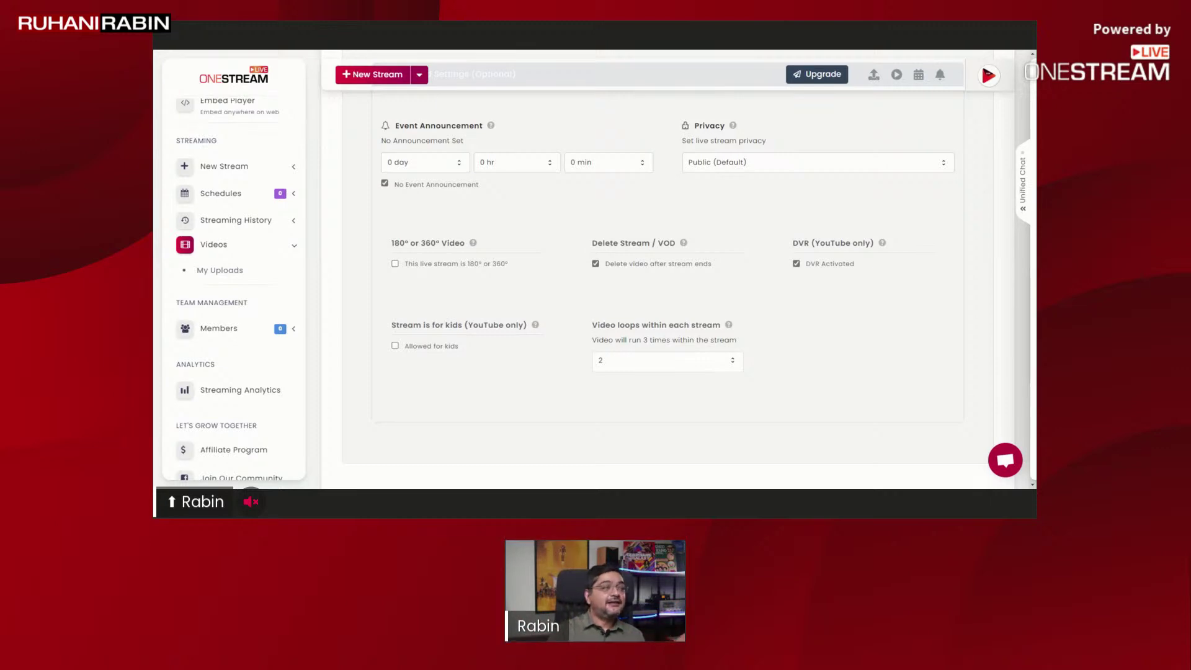
- Set the number of video loops within each stream to 36
click(700, 370)
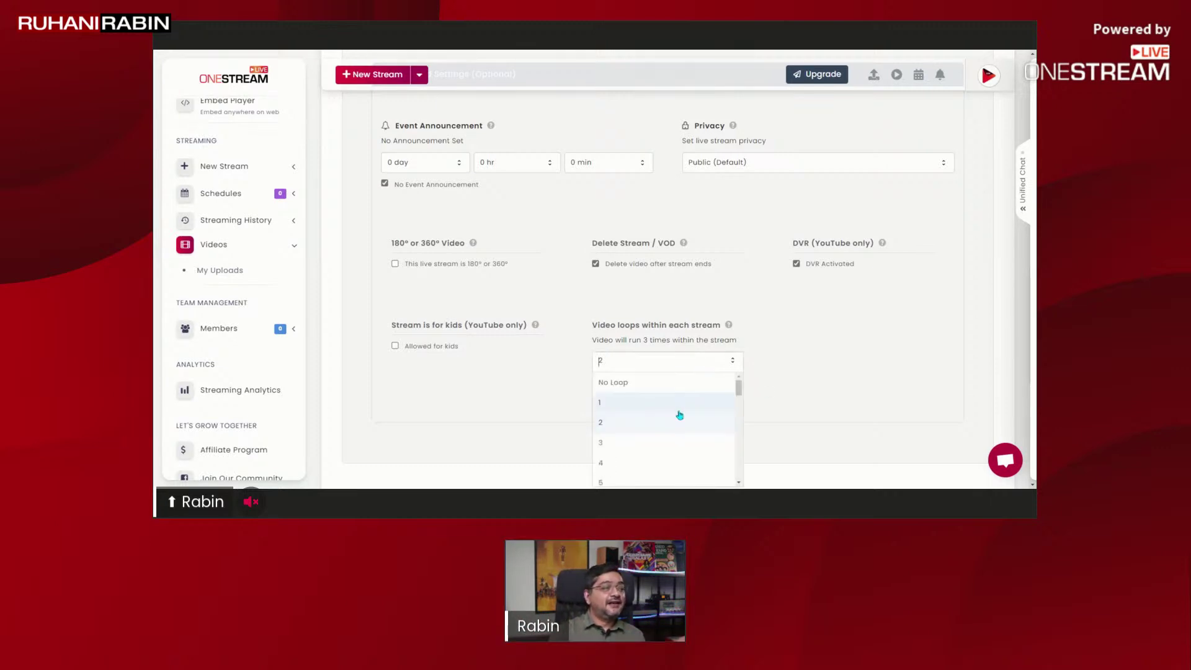
scroll(695, 443, down, 6)
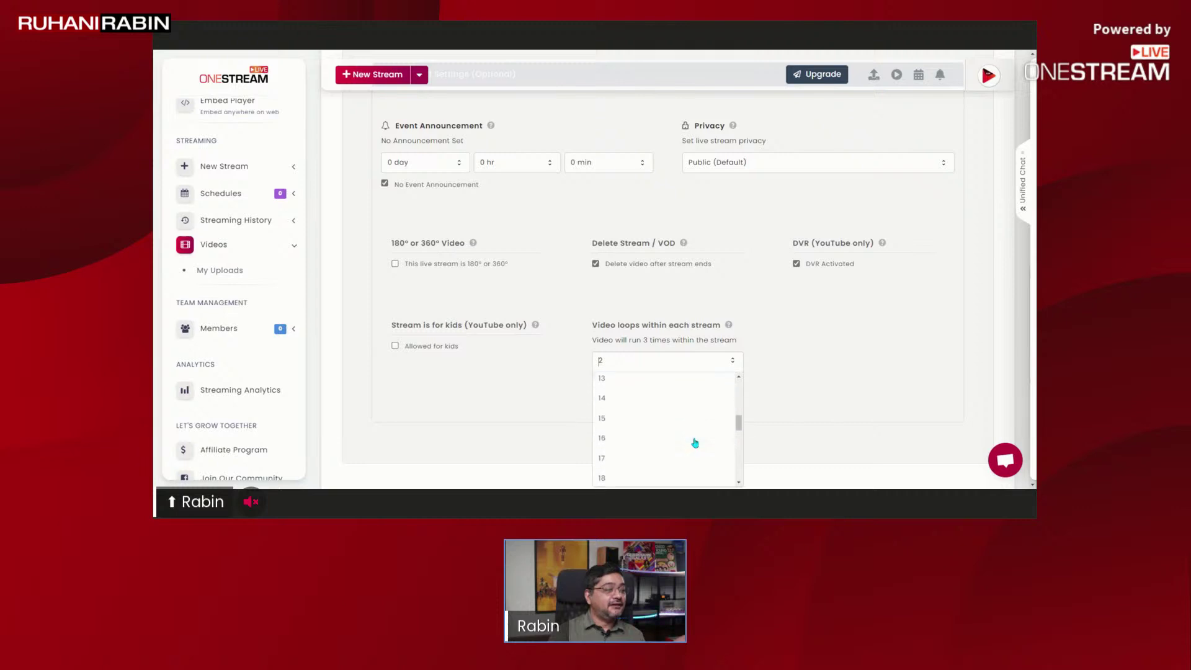
scroll(718, 434, down, 4)
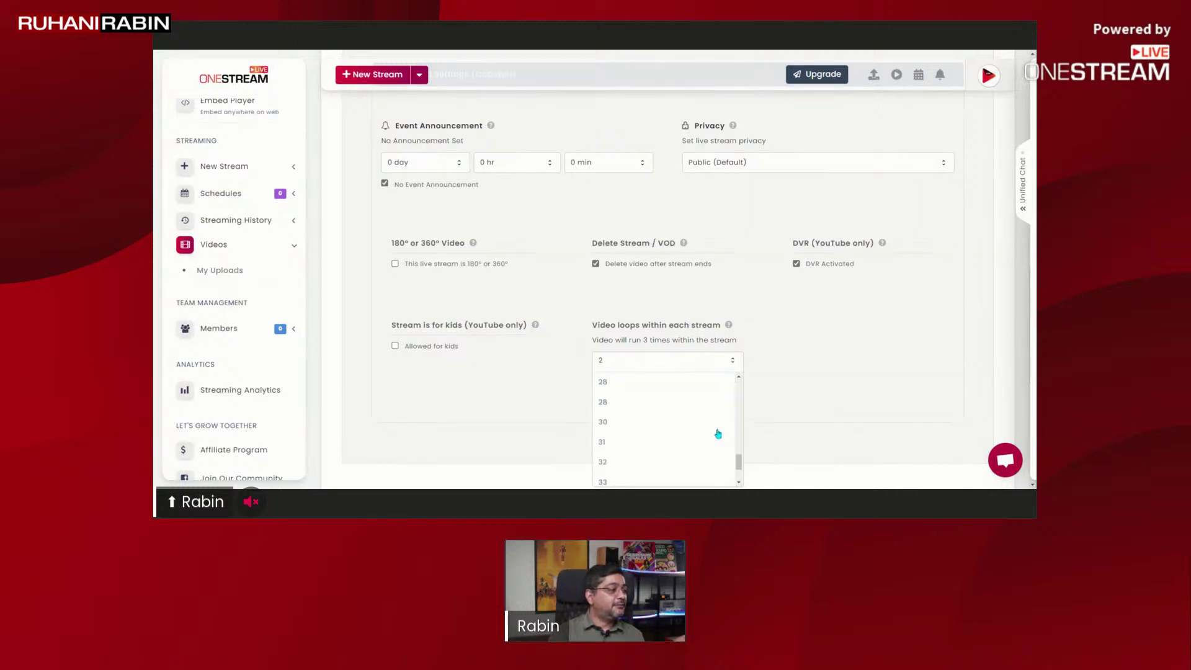
scroll(792, 418, down, 1)
scroll(790, 415, down, 2)
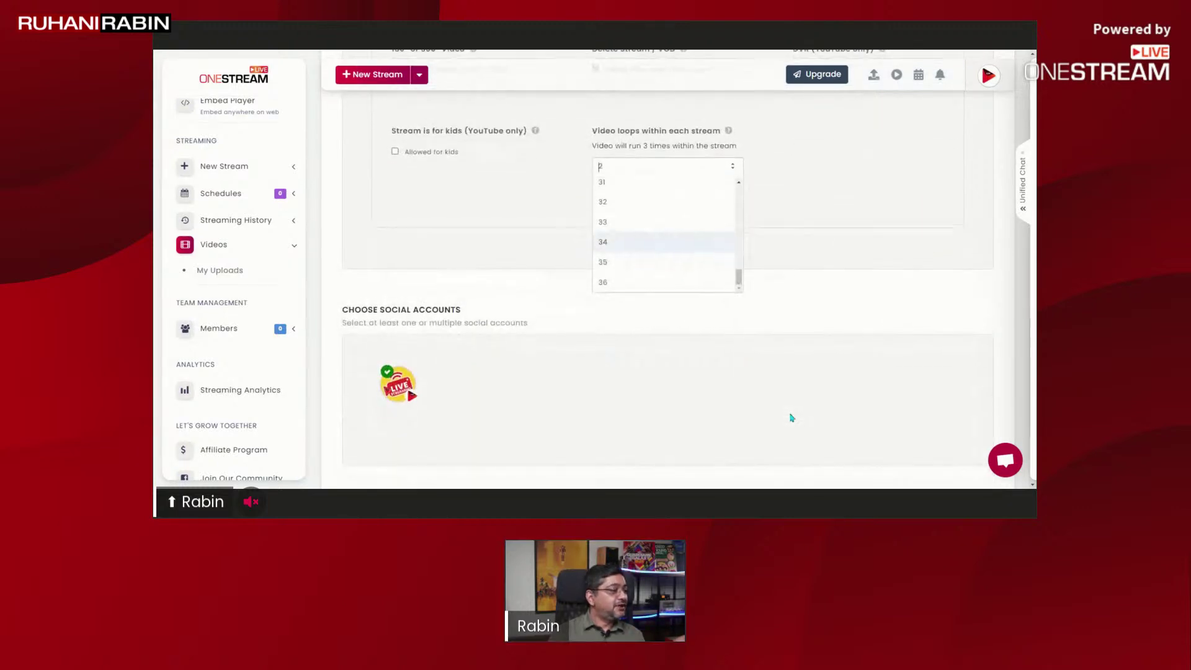
scroll(790, 416, up, 1)
click(692, 418)
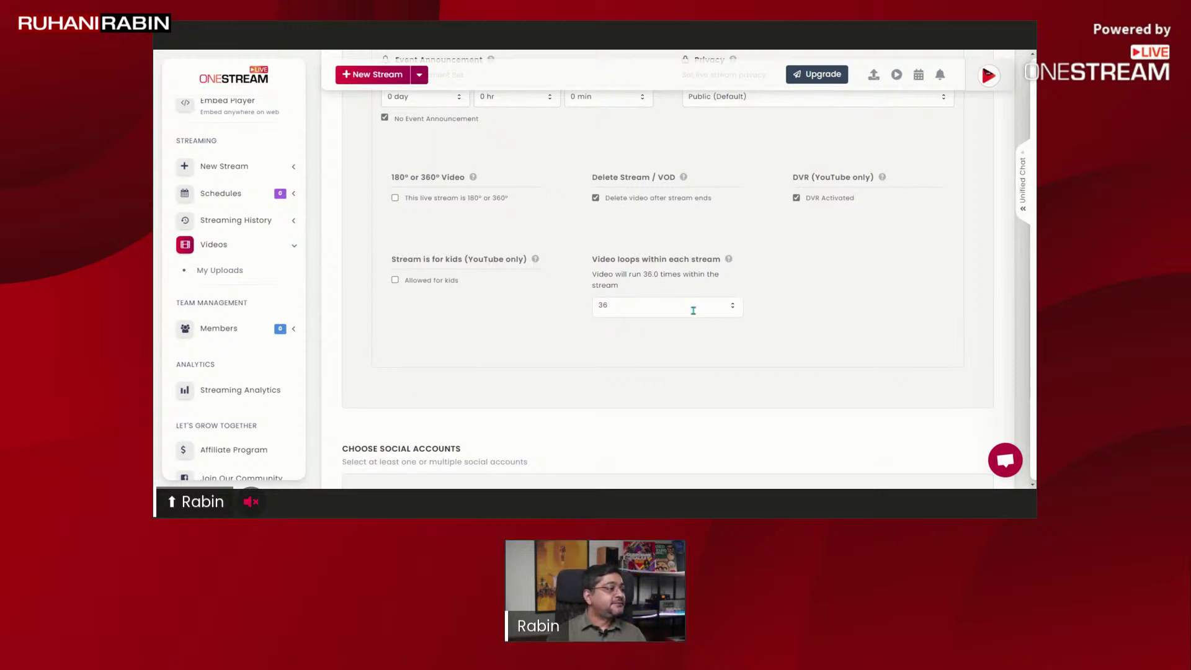
- Review the scheduling form once more, leave it for the uploads area, and discard the HMWP2 schedule
scroll(693, 310, down, 3)
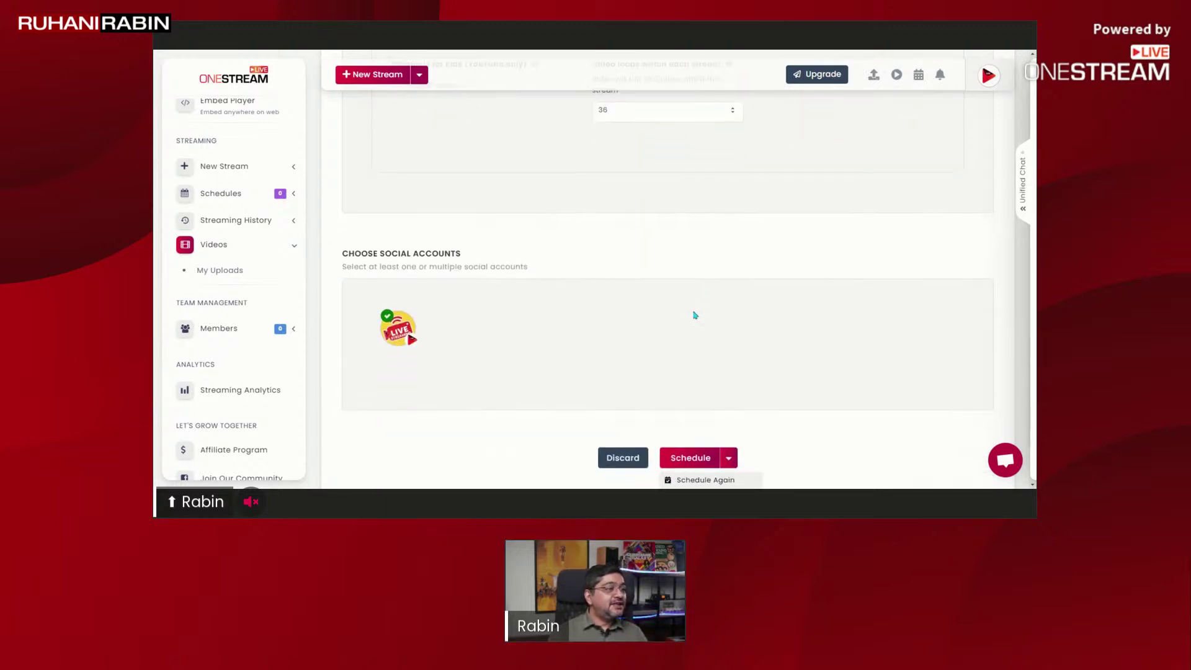
scroll(695, 315, down, 2)
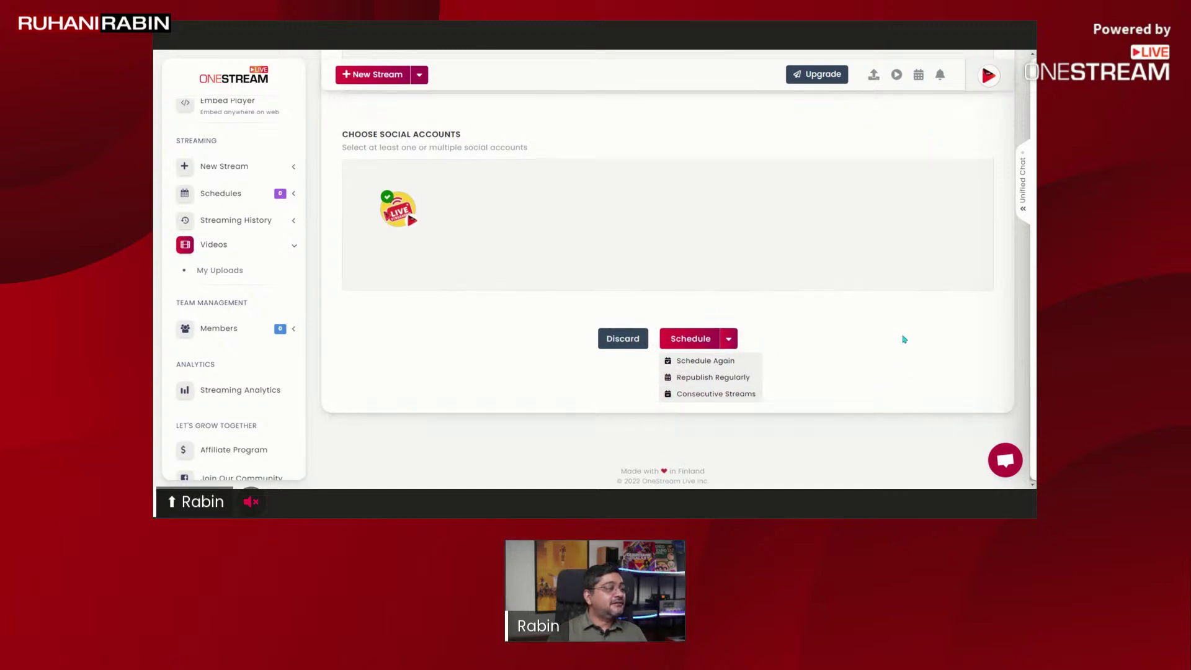
scroll(905, 339, up, 10)
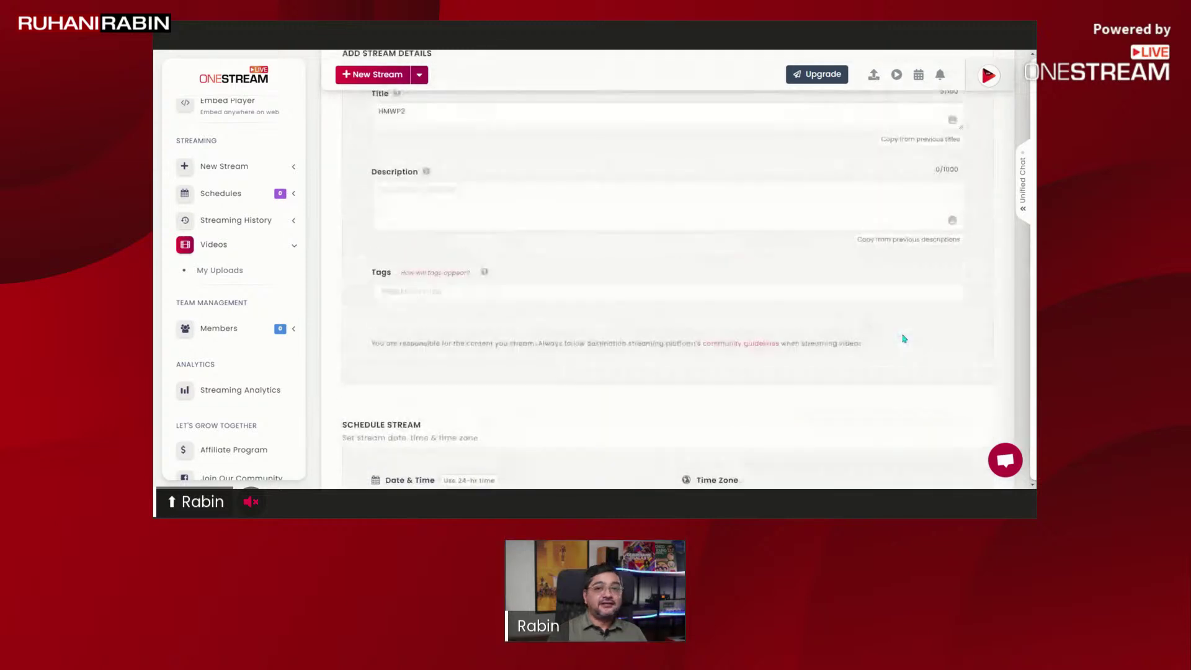
scroll(904, 339, up, 5)
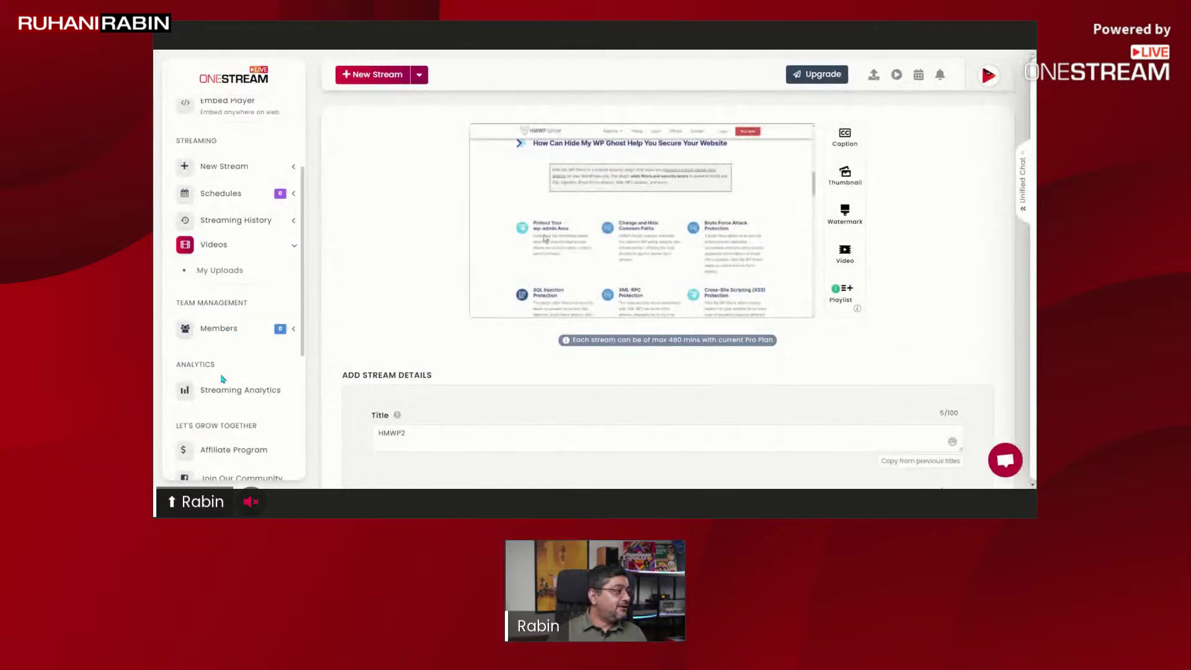
click(239, 273)
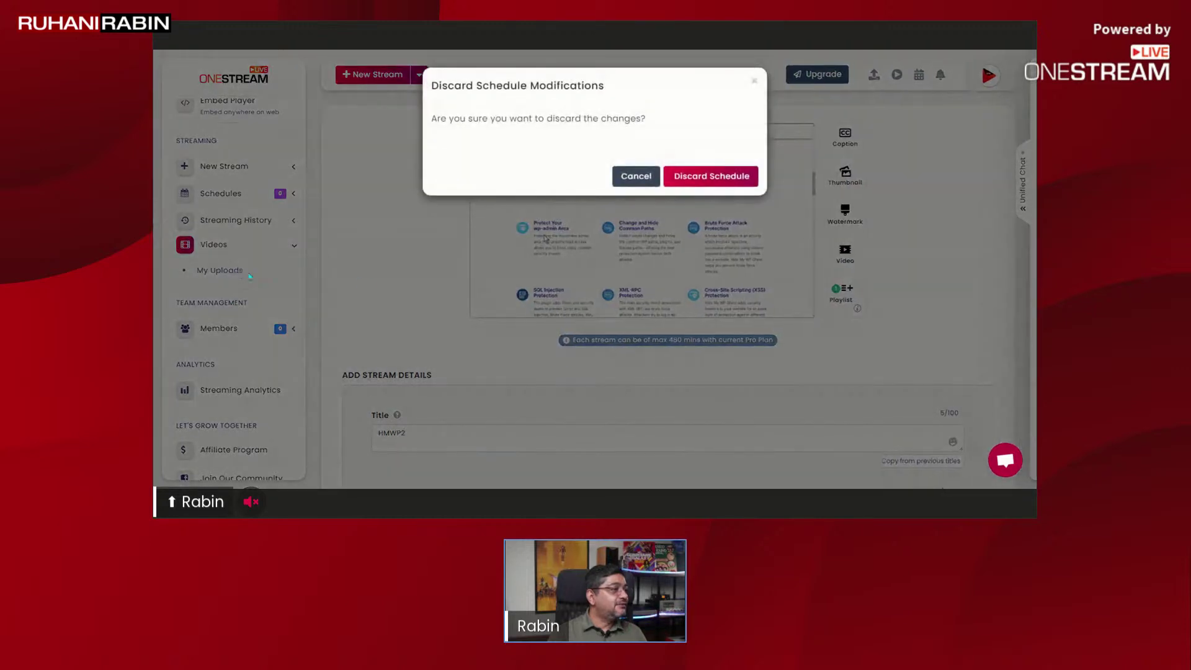
click(713, 176)
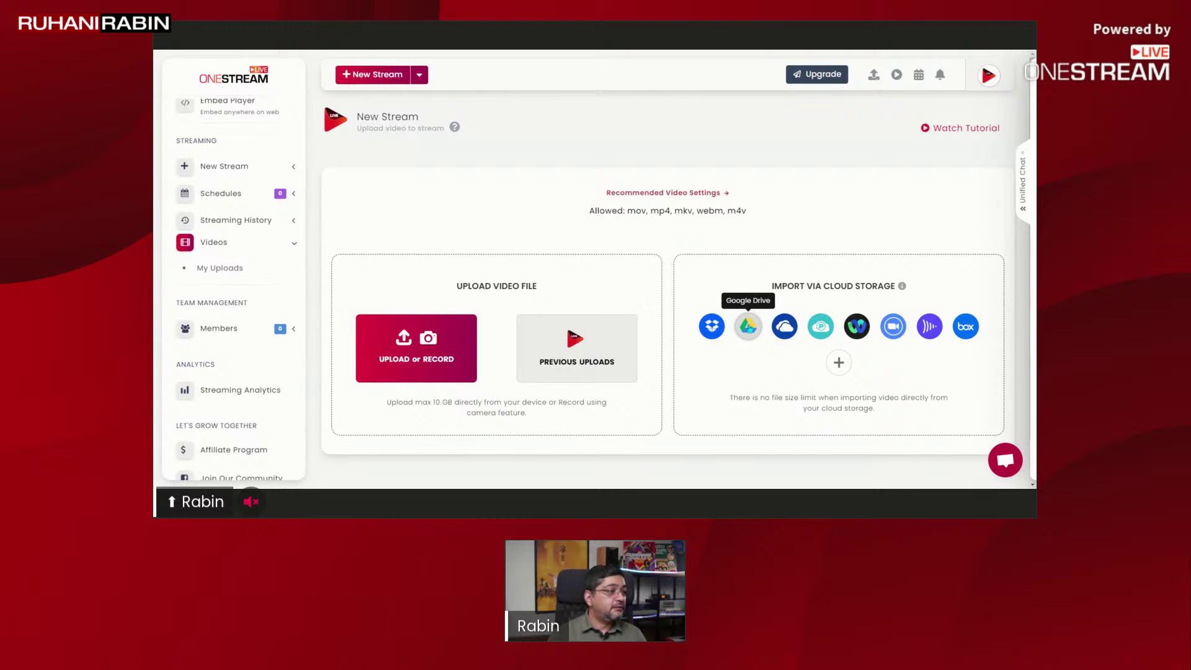
- Import the aerial home video from Google Drive as the source for a new stream
click(749, 326)
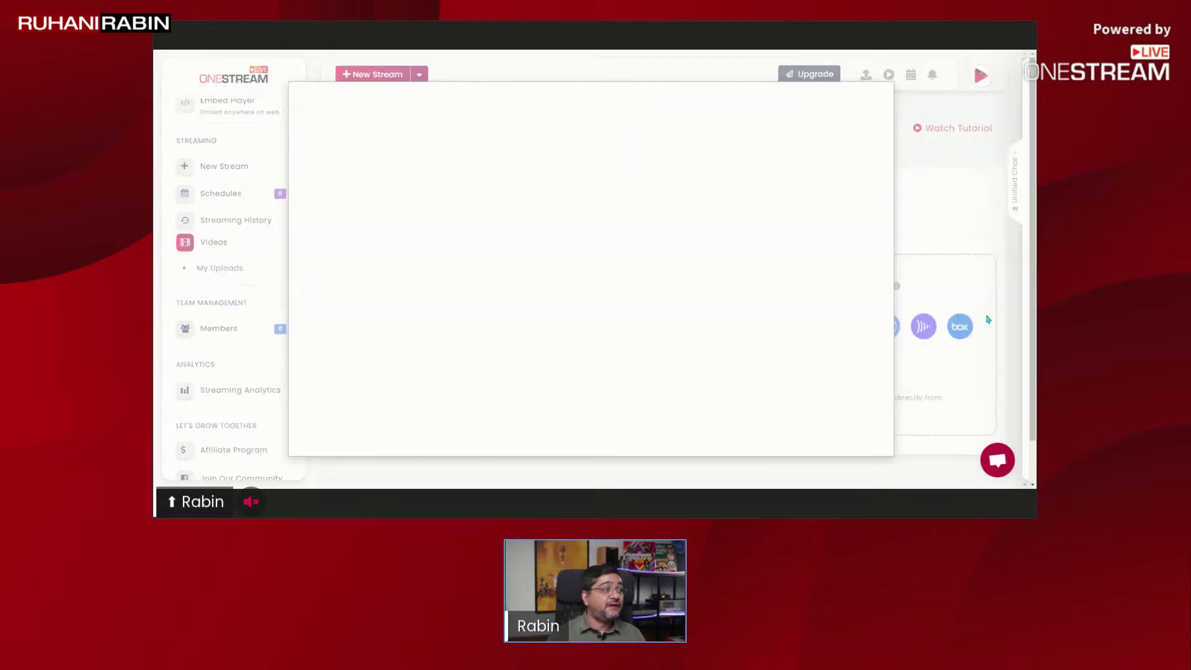
scroll(463, 334, down, 2)
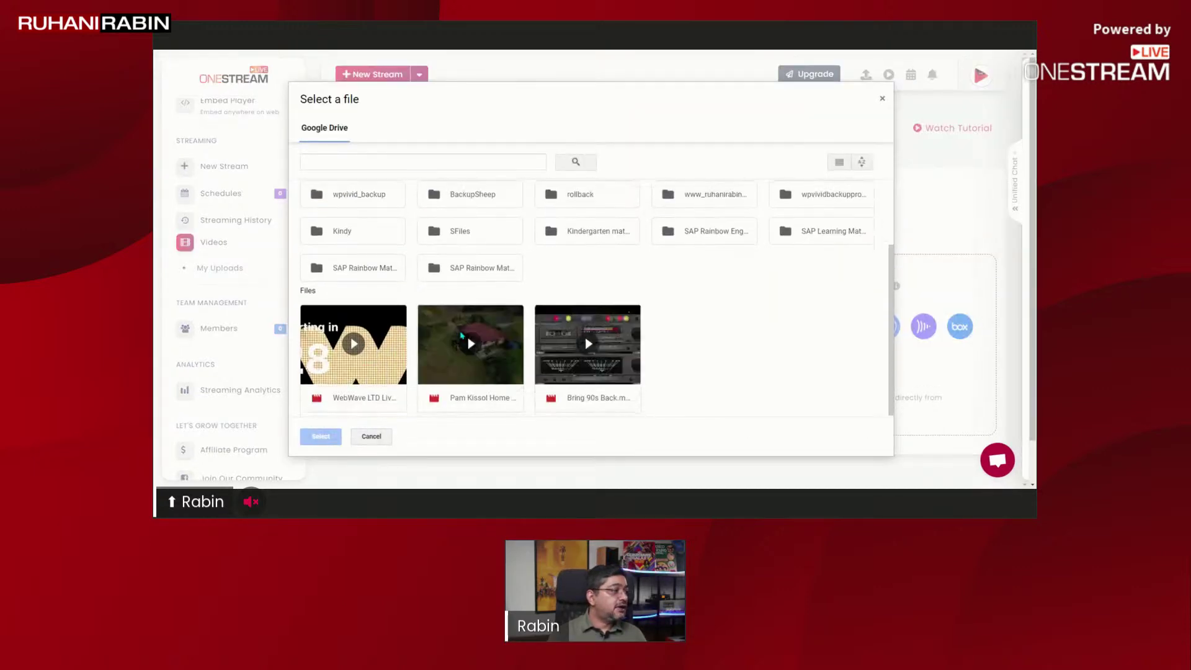
click(500, 378)
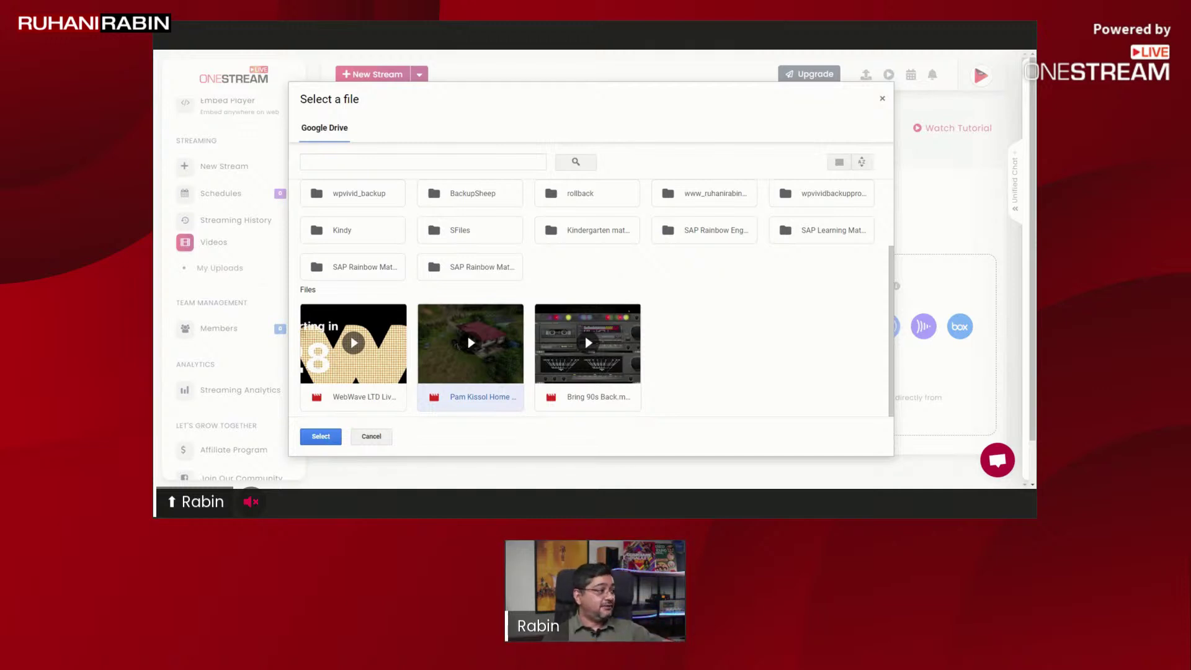
click(322, 437)
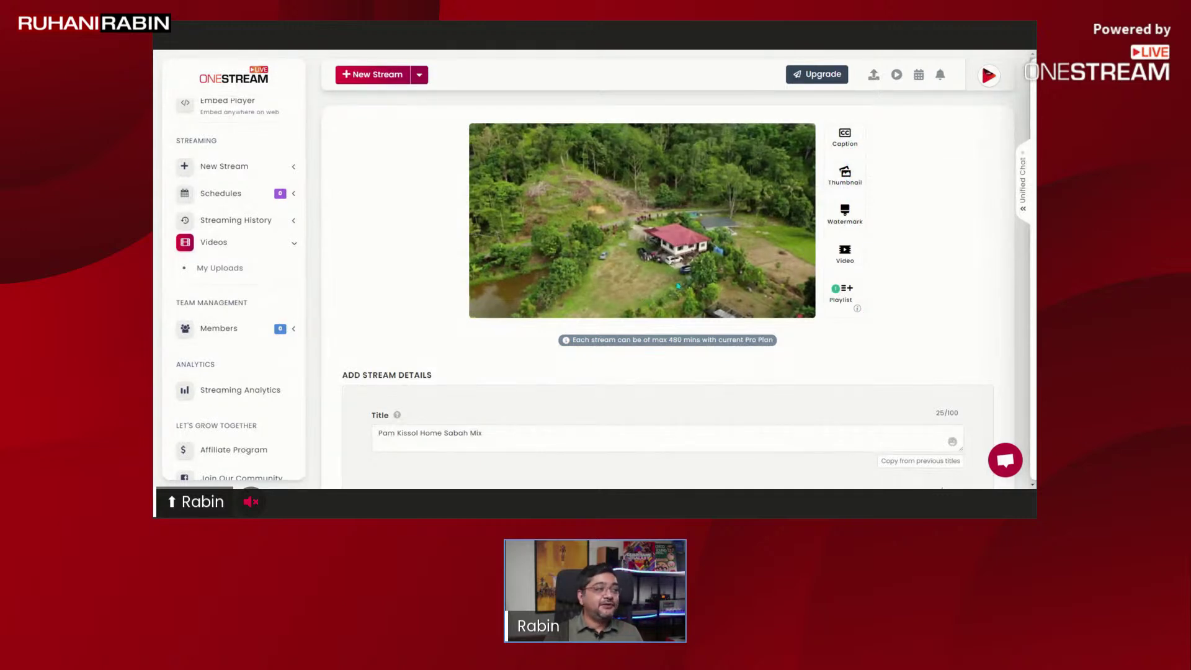
- Apply the Best Digital Finds logo as a watermark in the upper-right corner of the imported video
click(841, 218)
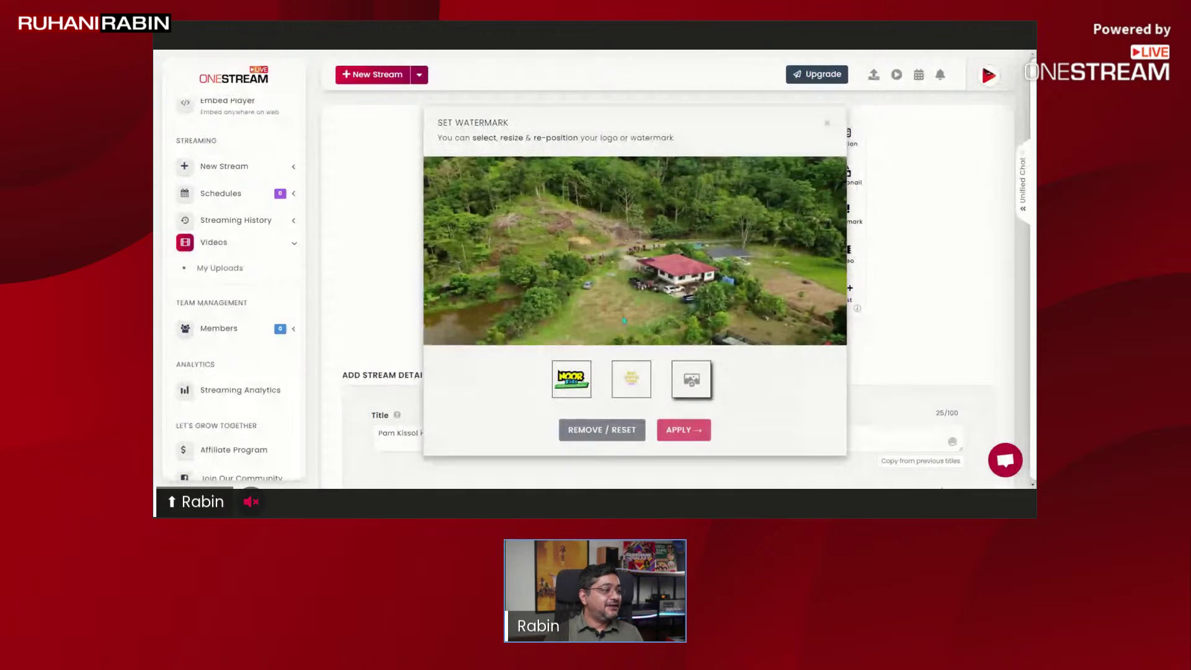
click(622, 379)
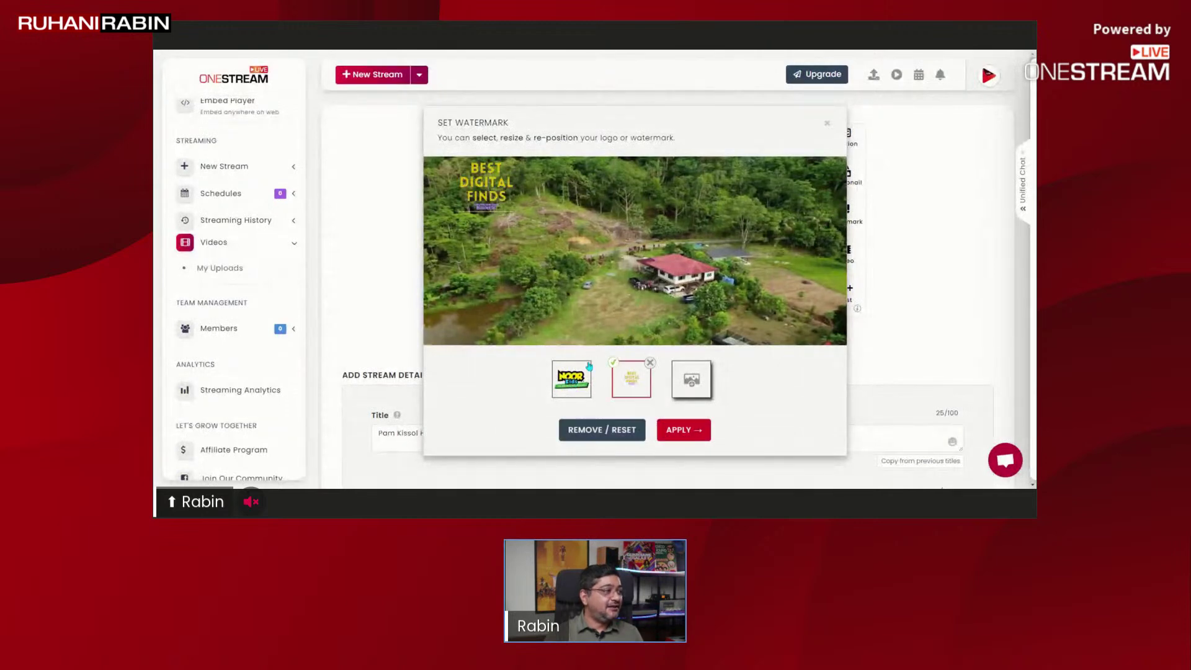
drag(496, 202, 832, 198)
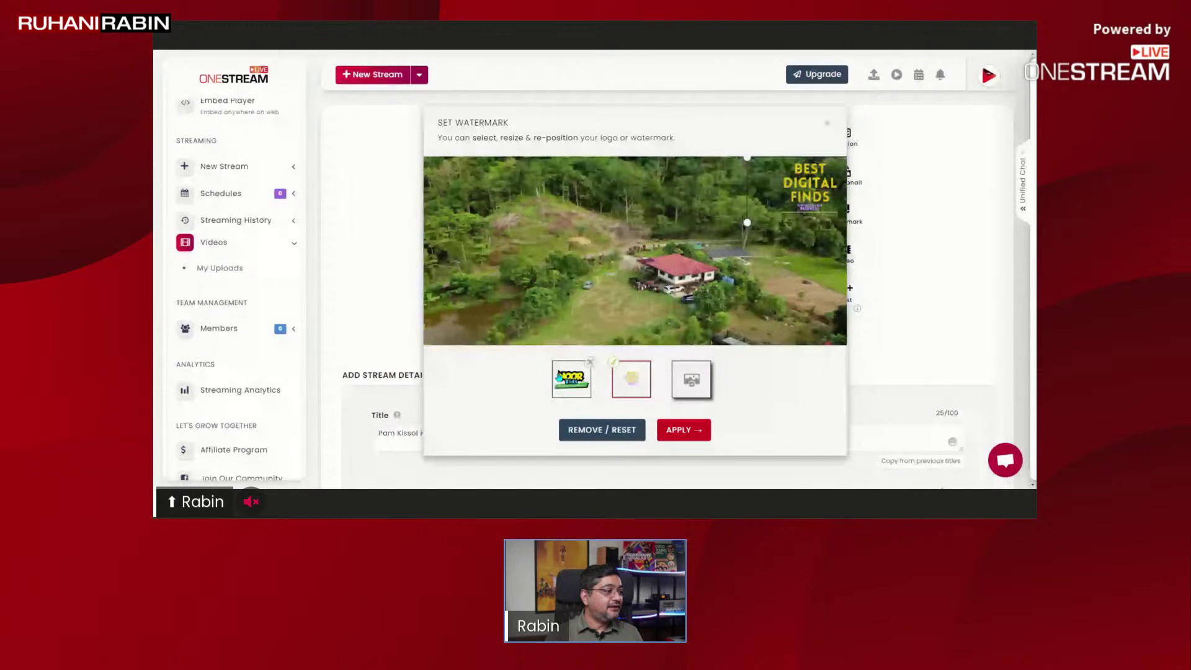
click(685, 430)
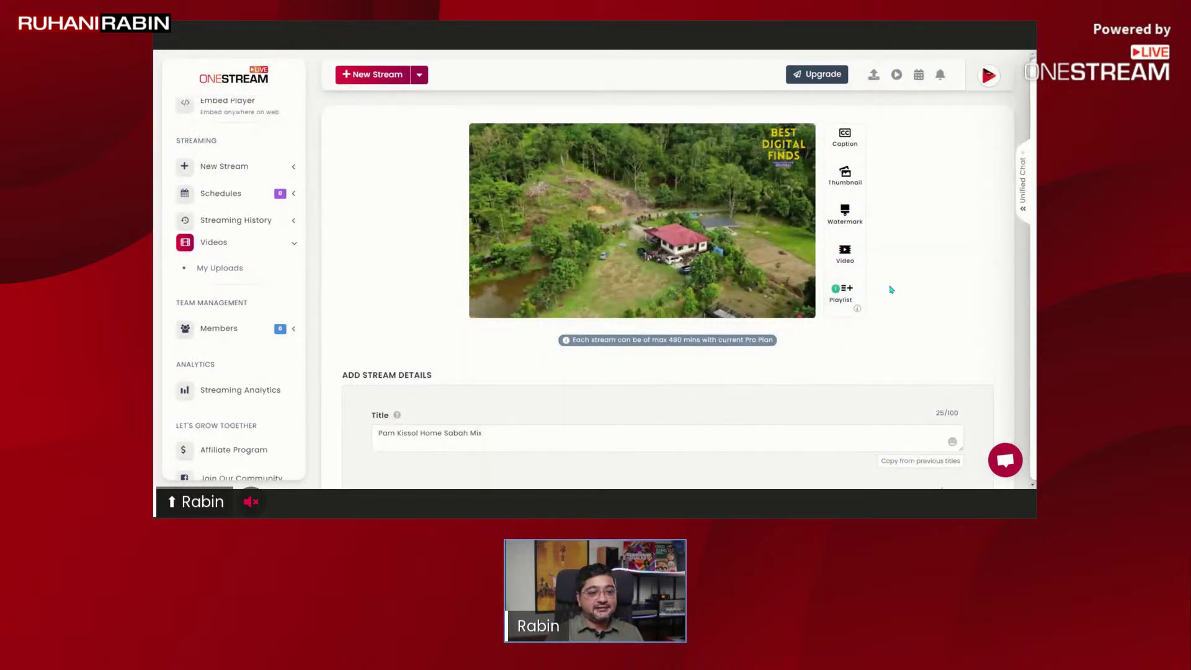
scroll(891, 287, down, 5)
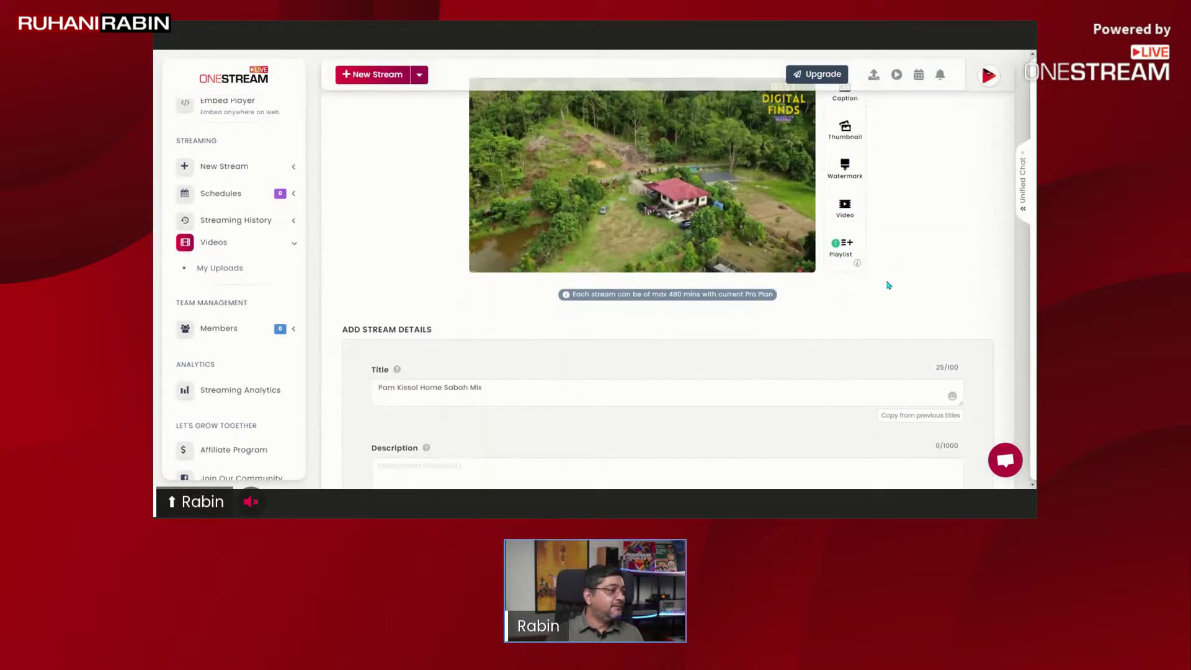
- Expand the stream's advanced settings and set its privacy to Friends (Facebook only)
scroll(708, 313, down, 3)
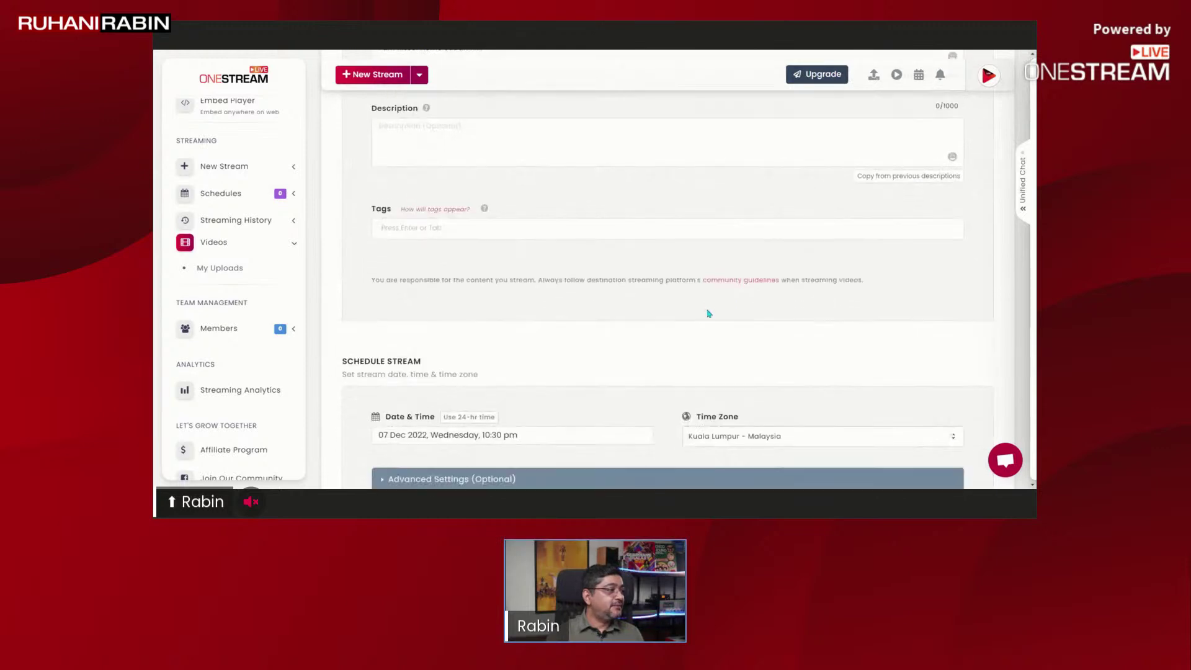
scroll(705, 285, down, 2)
click(706, 210)
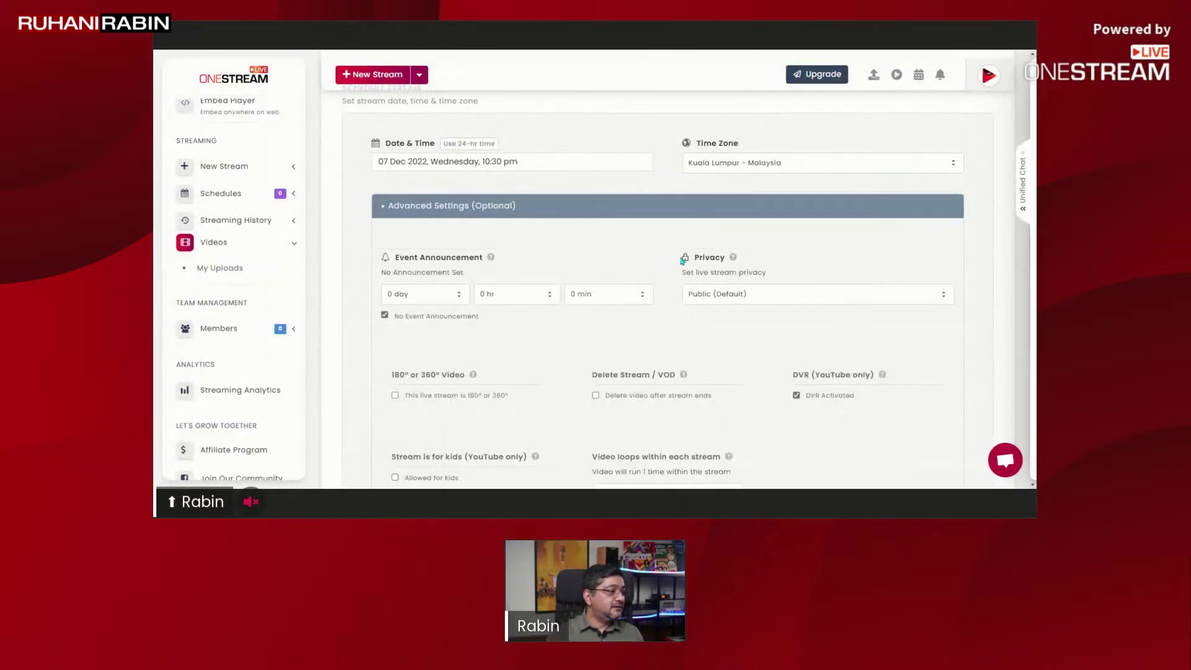
scroll(683, 260, down, 3)
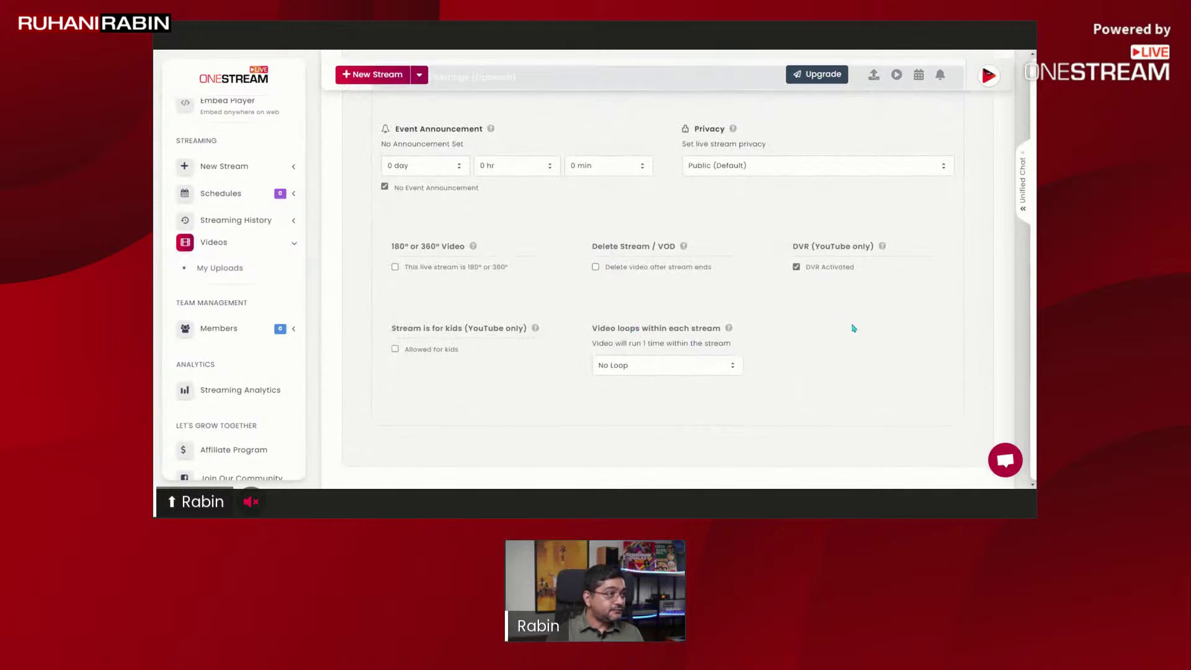
scroll(850, 329, up, 5)
scroll(854, 328, down, 2)
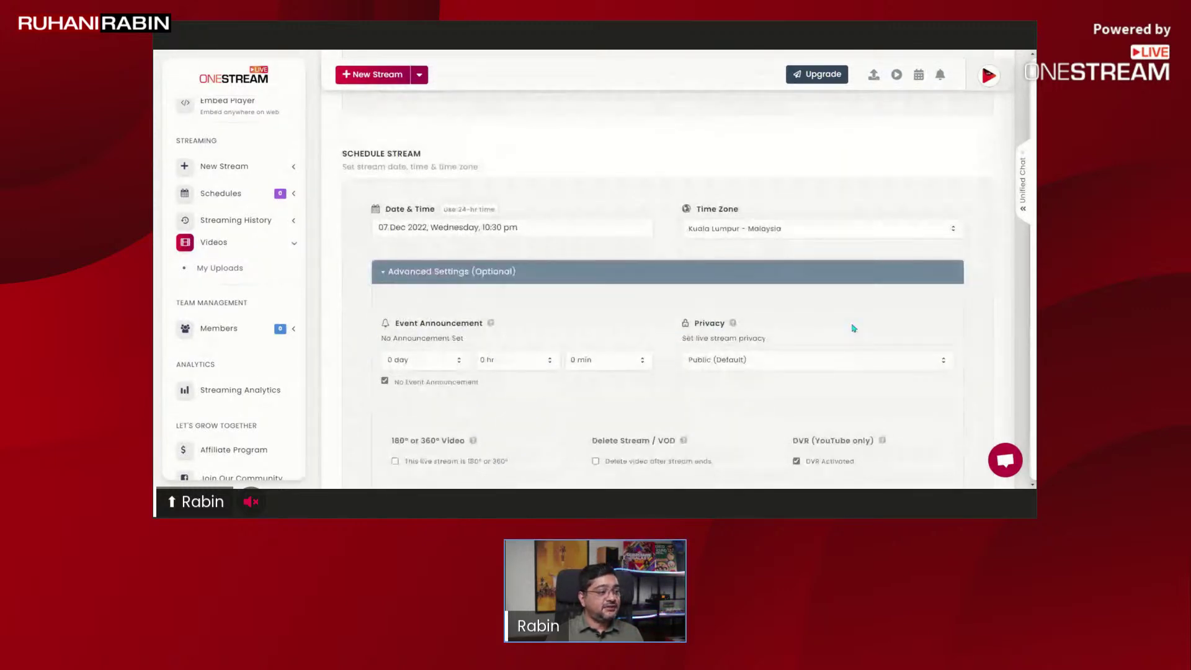
scroll(854, 328, down, 1)
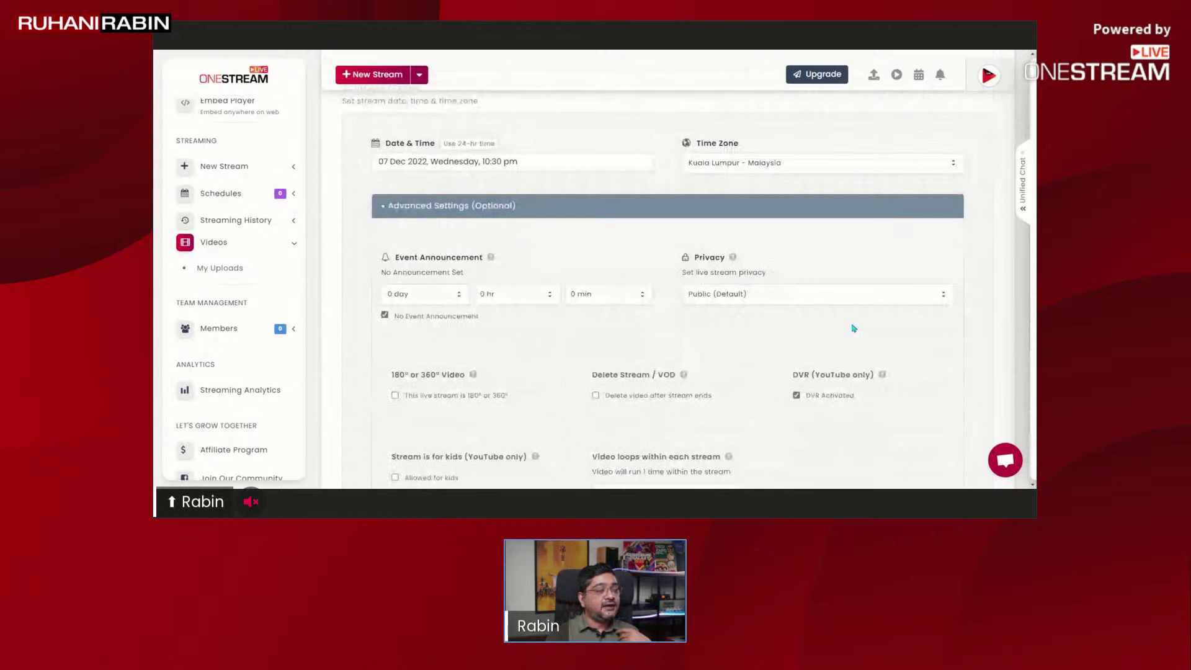
click(877, 297)
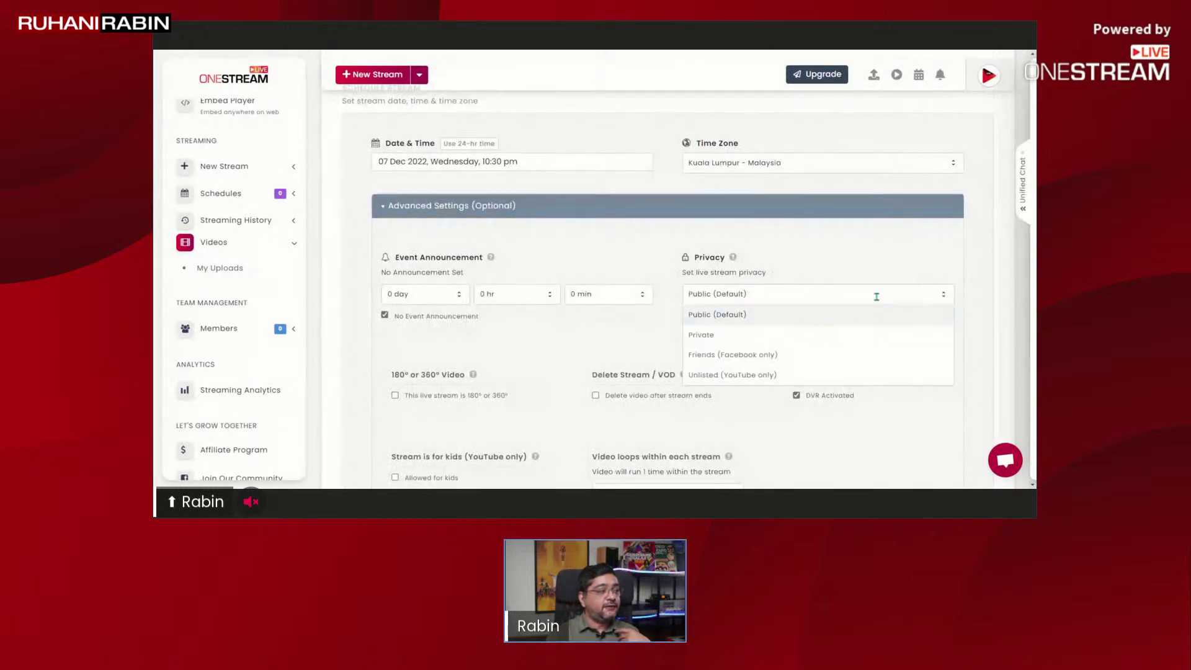
click(833, 353)
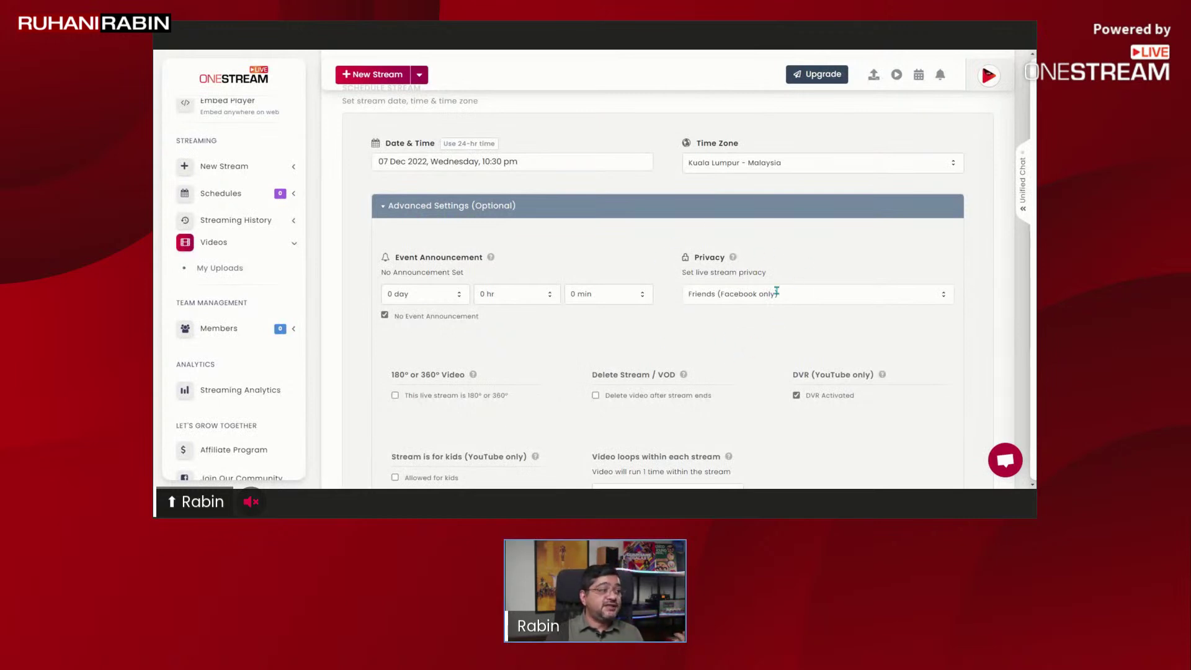
- Review the loop options, the social account selection and the rest of the scheduling form up to the video preview
scroll(687, 365, down, 6)
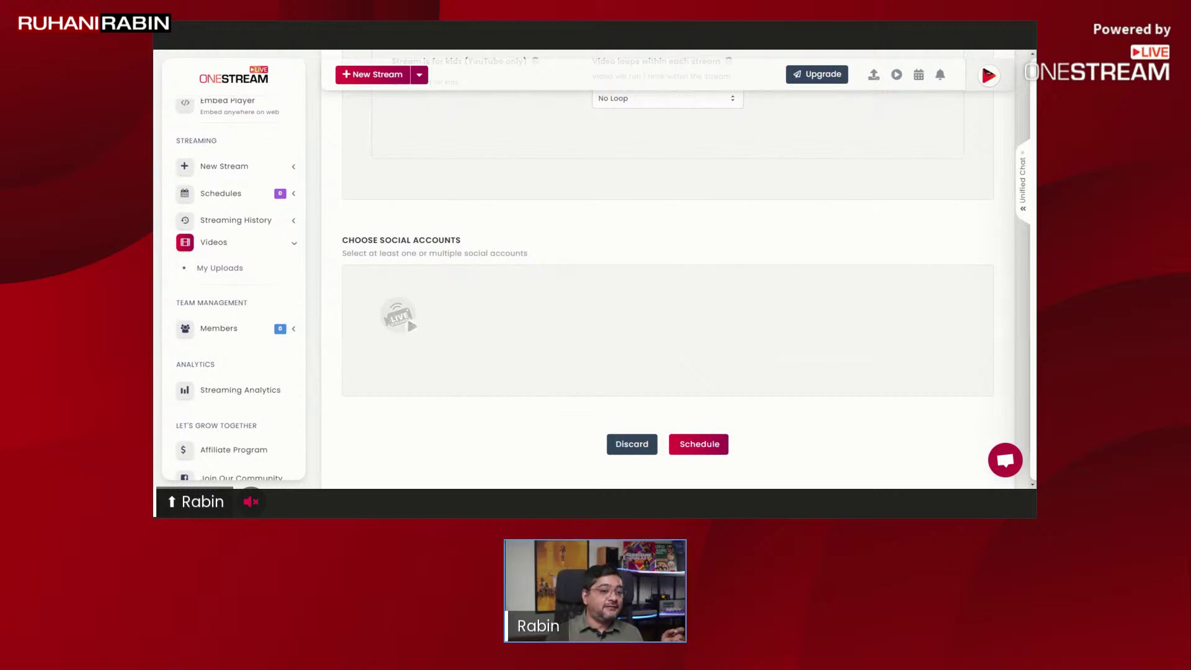
scroll(651, 393, up, 2)
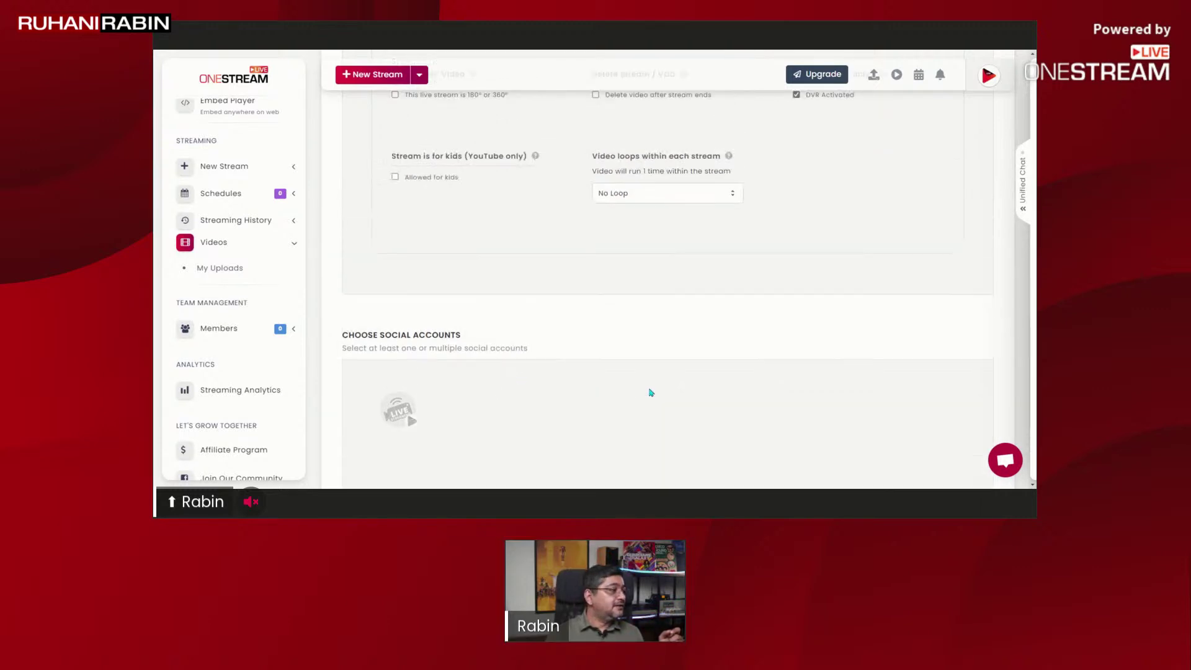
scroll(651, 393, up, 5)
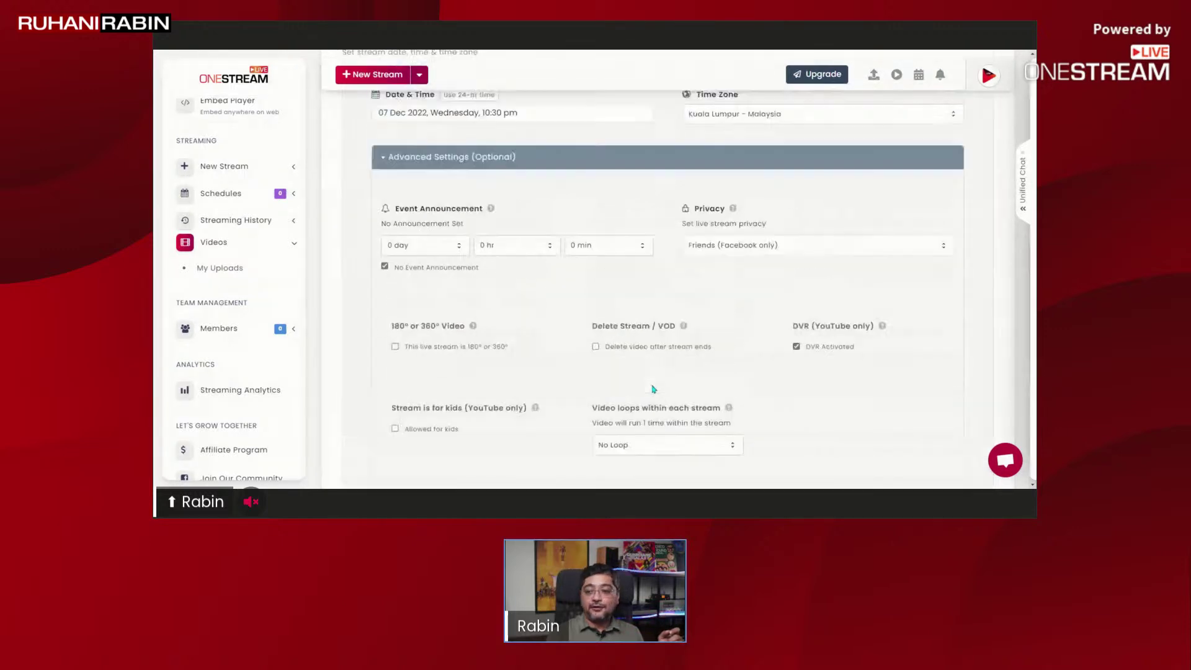
scroll(654, 389, up, 10)
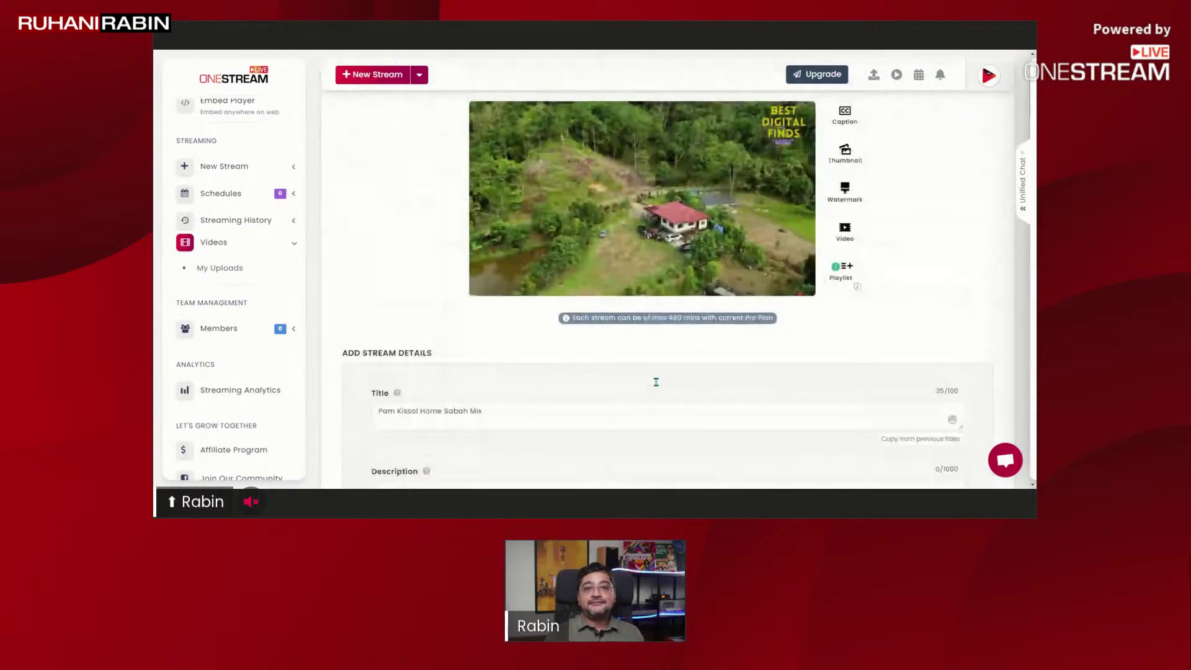
scroll(656, 382, up, 1)
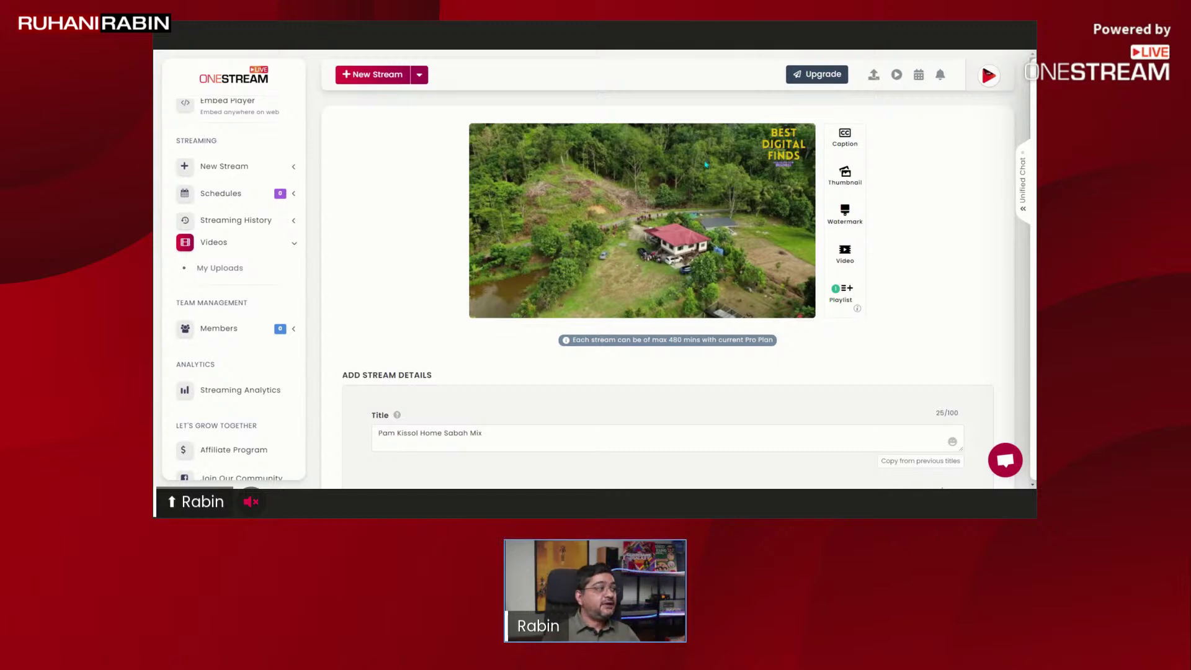
- Leave the scheduling form for the account settings and discard the schedule modifications
scroll(247, 259, down, 3)
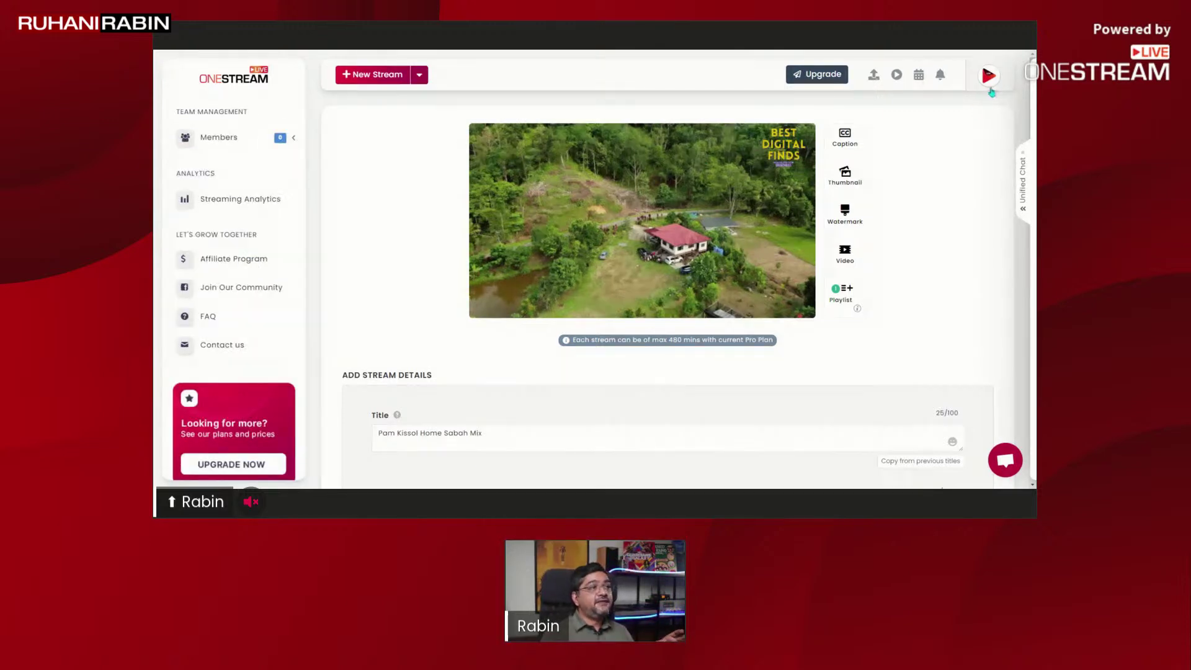
click(990, 80)
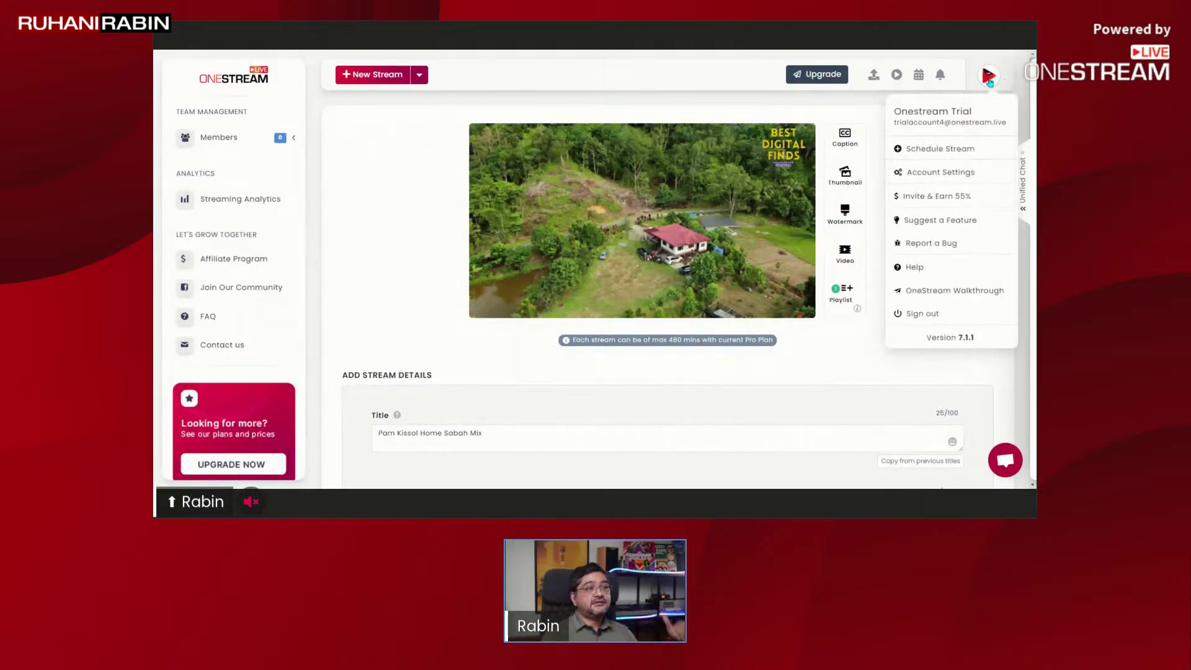
click(951, 184)
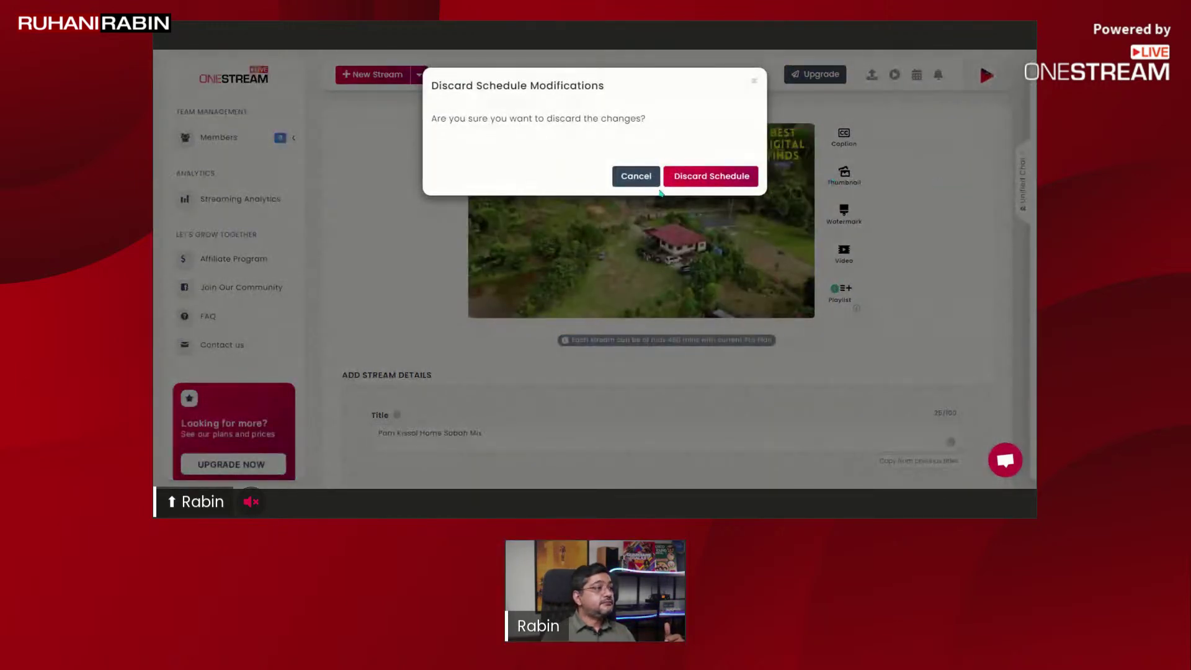
click(688, 180)
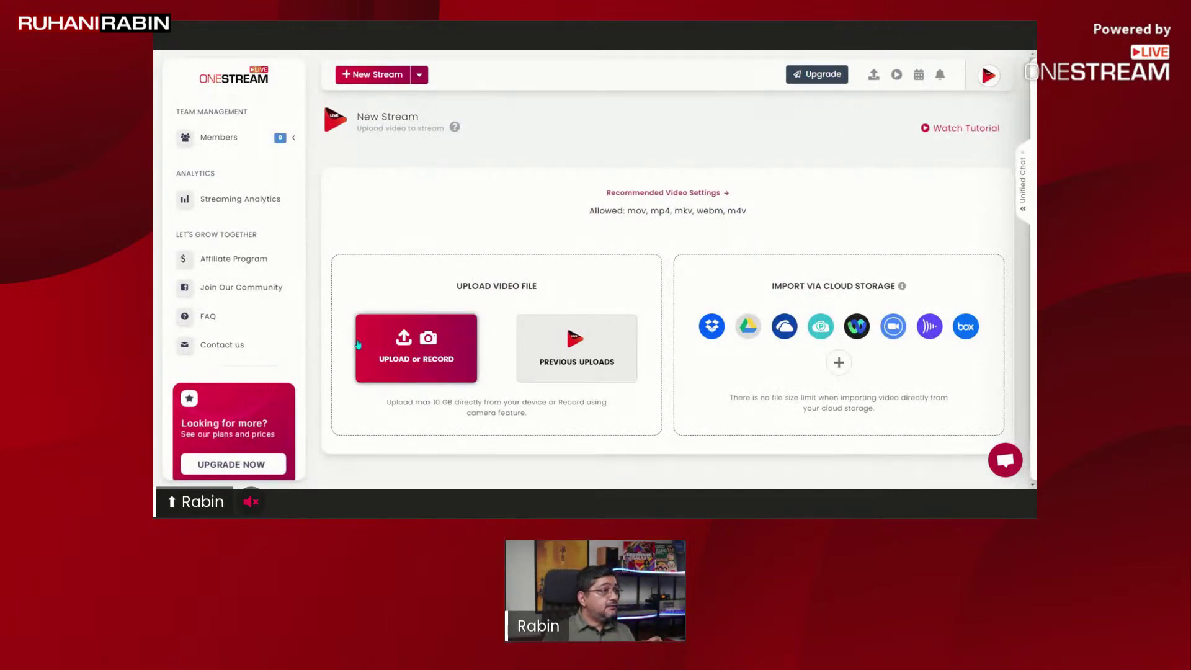
- Go to the account settings and open the subscription page with the plan comparison
click(987, 84)
click(940, 176)
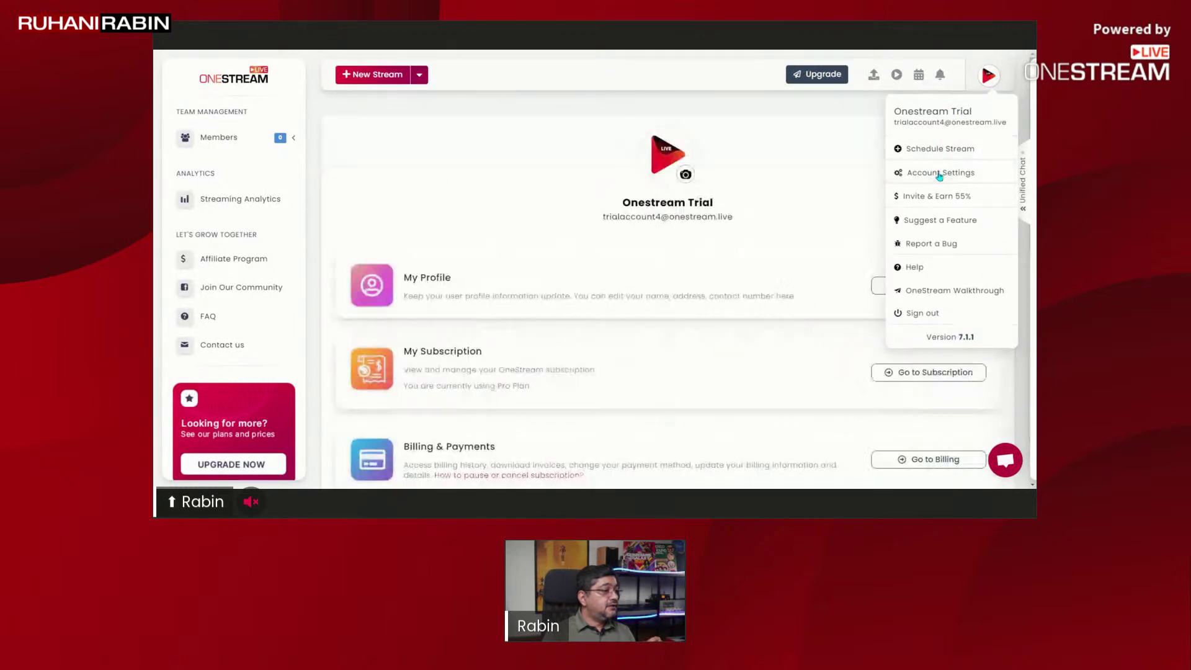
scroll(652, 367, down, 2)
click(900, 306)
scroll(723, 383, down, 3)
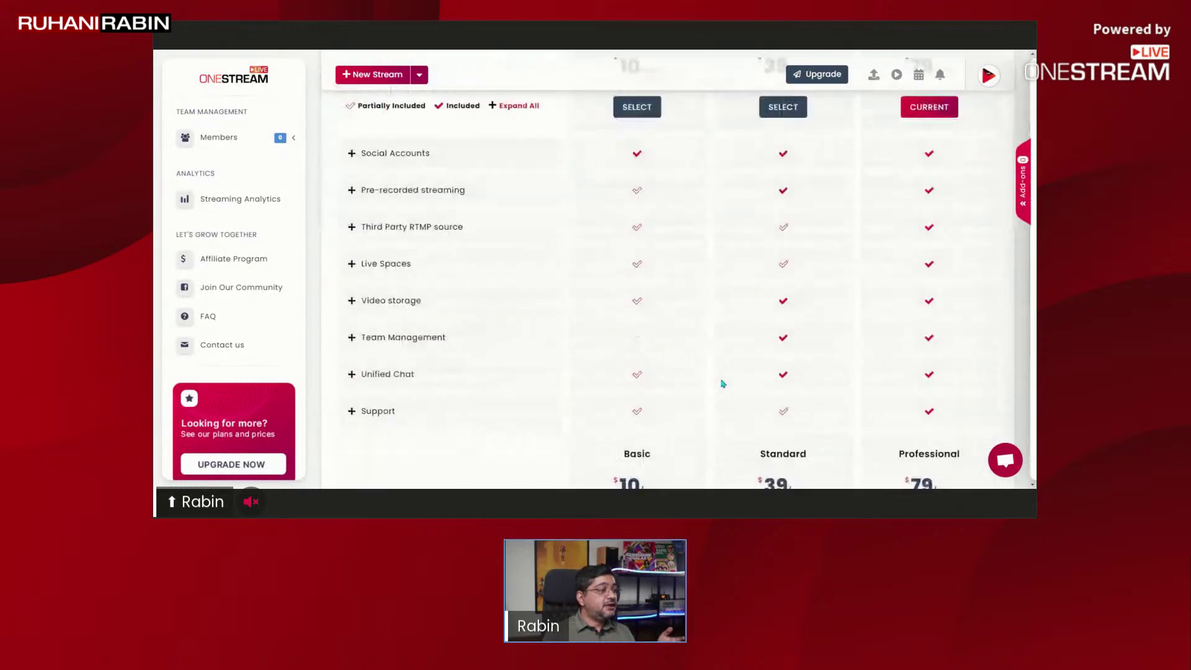
- Expand the Social Accounts and Pre-recorded streaming groups, followed by all feature groups in the plan comparison
scroll(720, 311, up, 1)
click(369, 190)
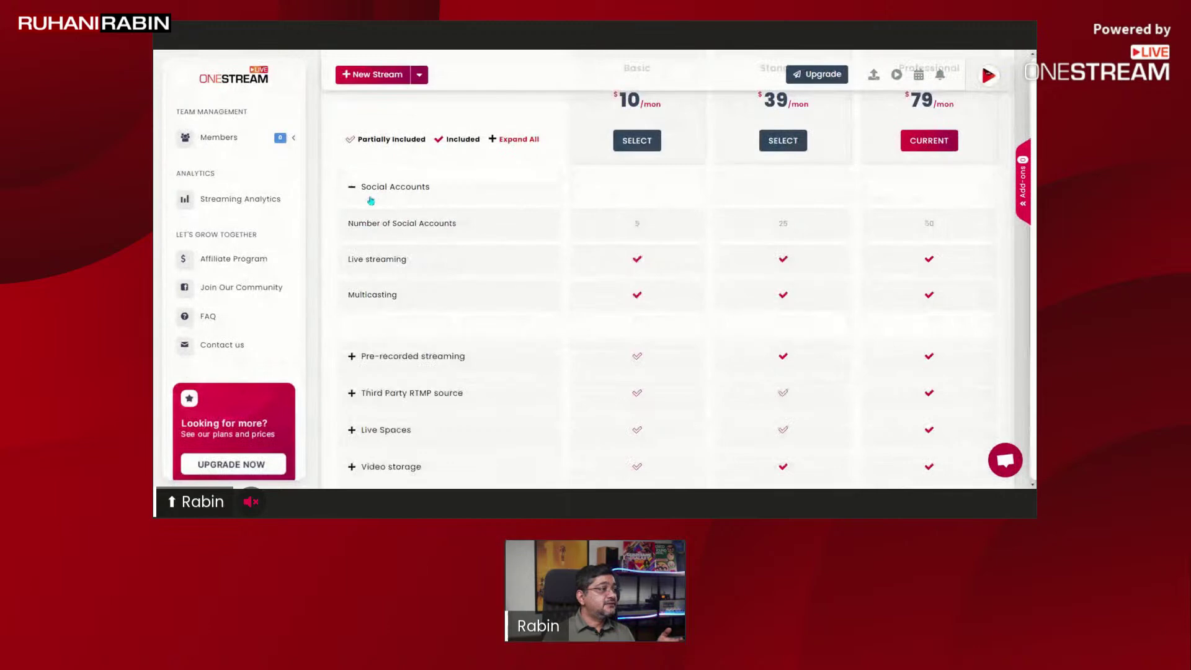
click(417, 357)
scroll(495, 370, down, 3)
scroll(505, 348, up, 5)
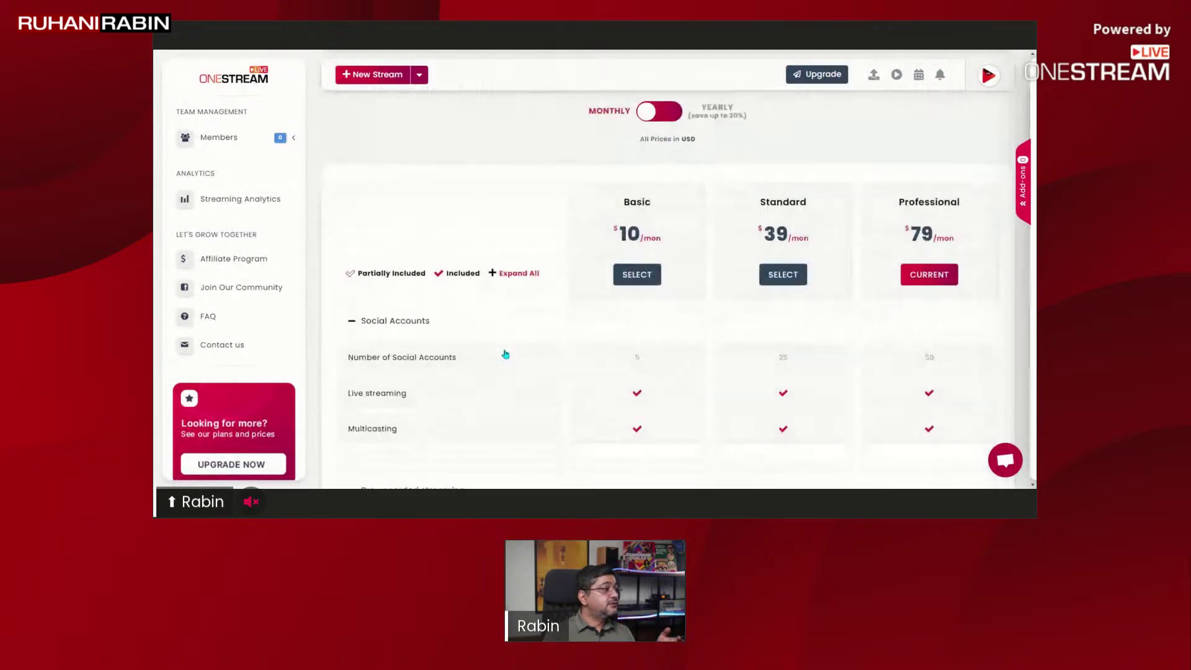
click(522, 273)
- Compare the social account and pre-recorded streaming features across the Basic, Standard and Professional plans
scroll(574, 407, down, 3)
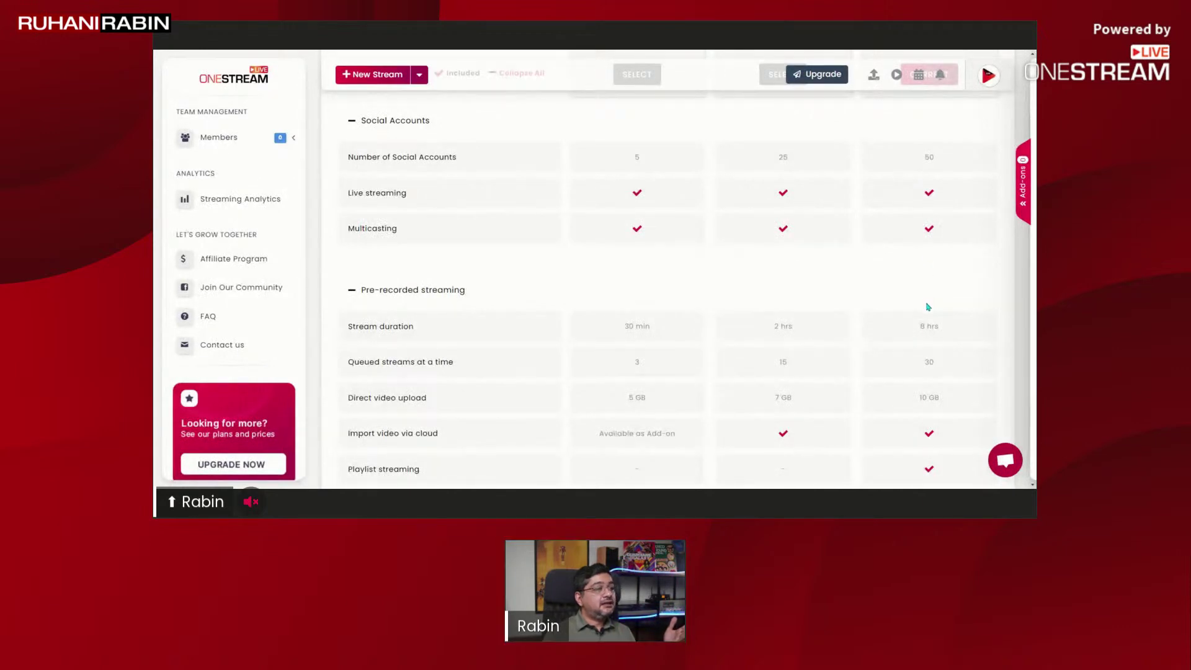
scroll(929, 307, down, 4)
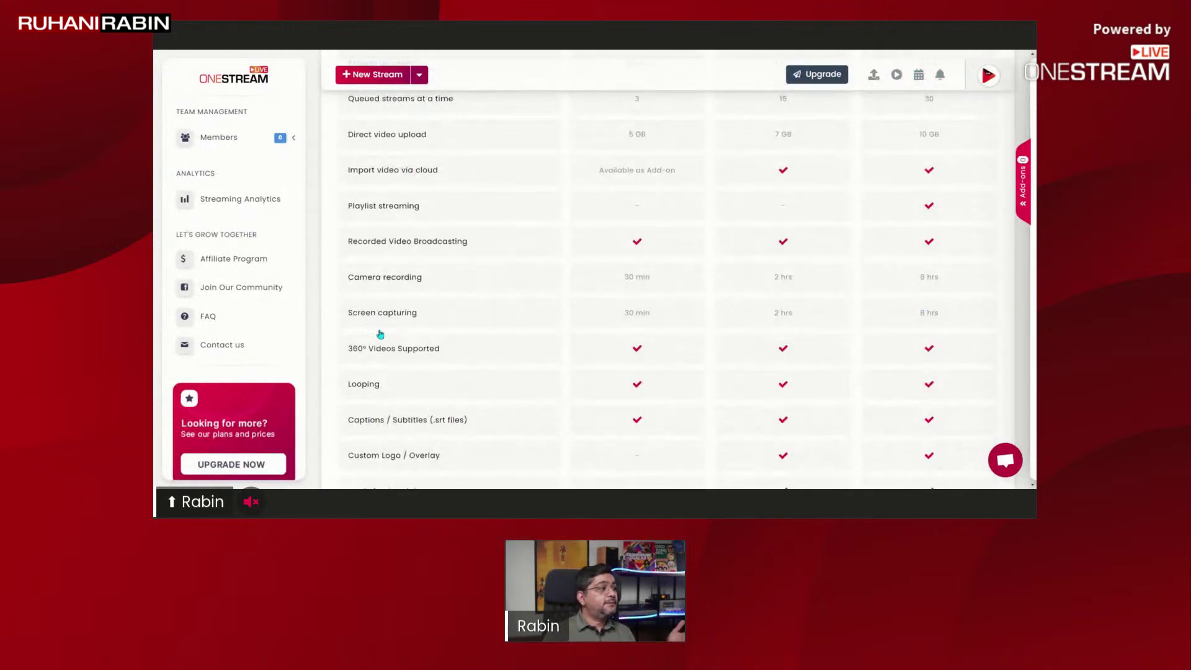
scroll(922, 341, down, 3)
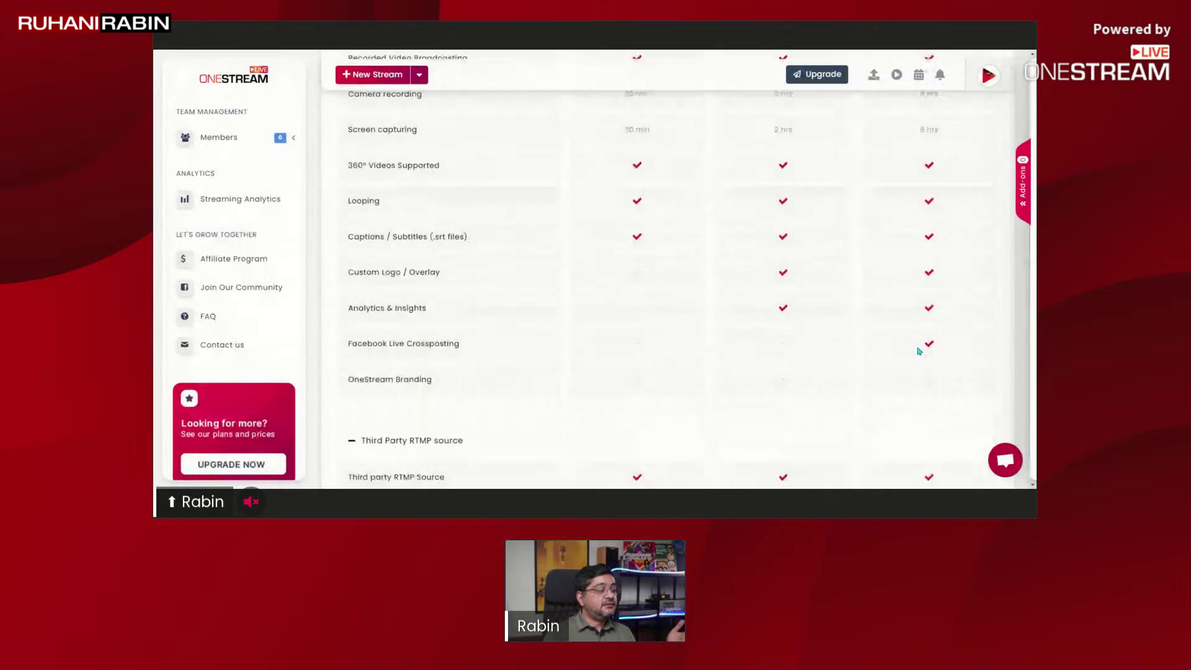
scroll(920, 351, down, 1)
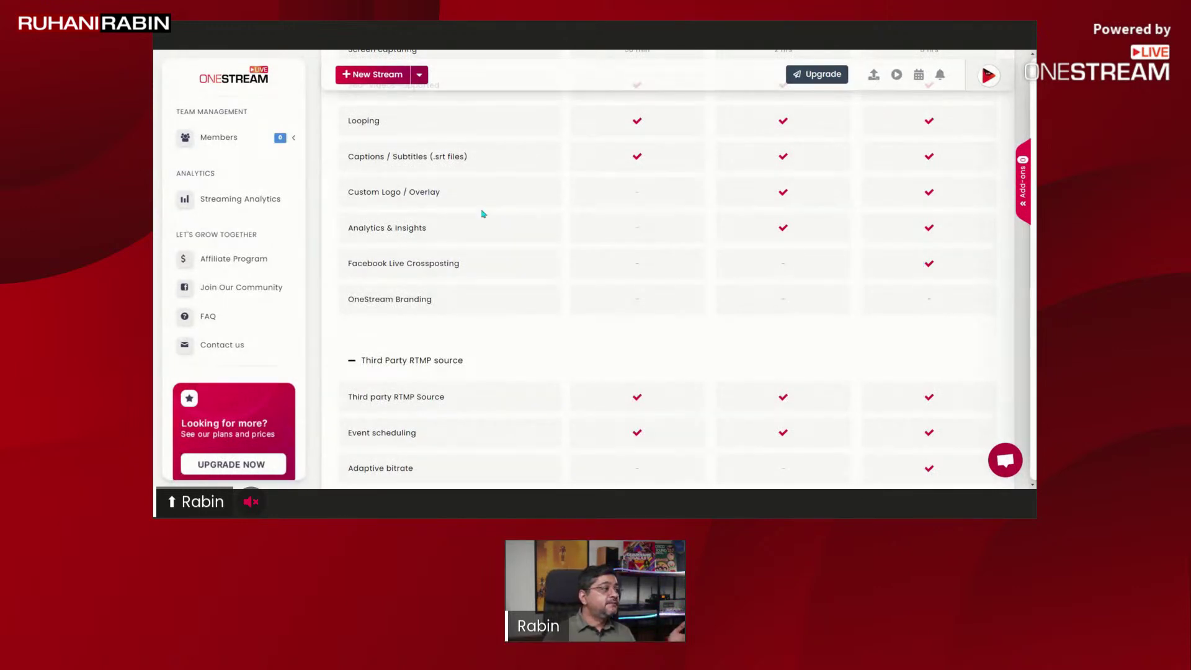
scroll(800, 334, down, 1)
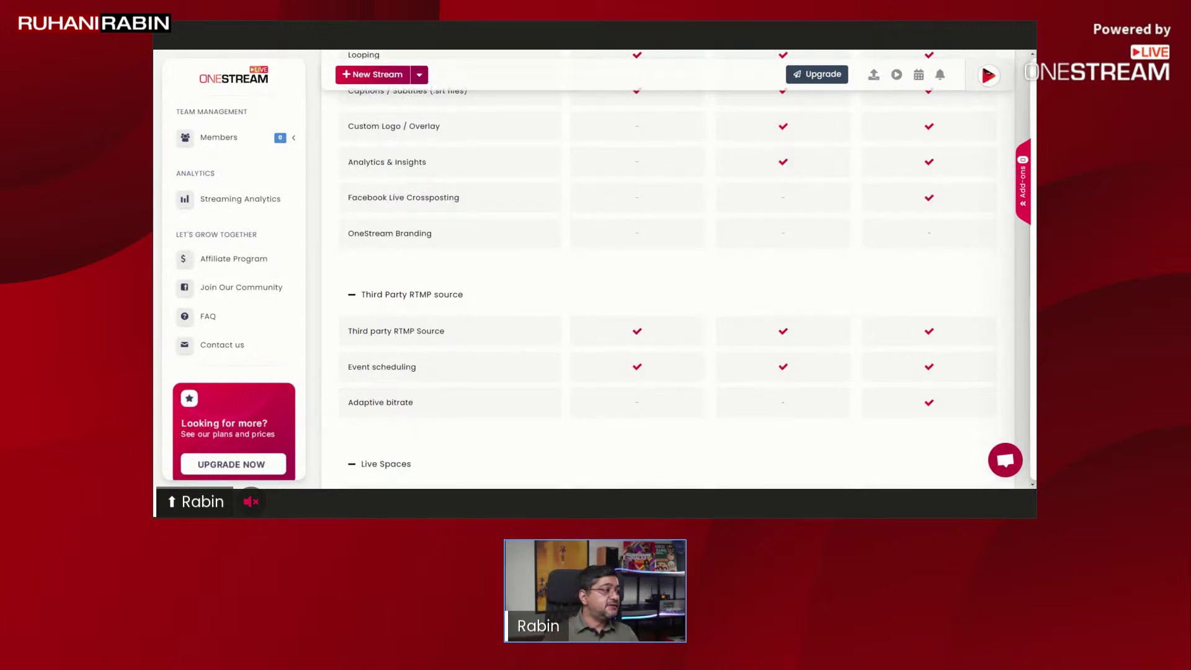
- Examine the plans' RTMP source, Live Spaces, video storage, team management, unified chat and support features
scroll(776, 313, down, 3)
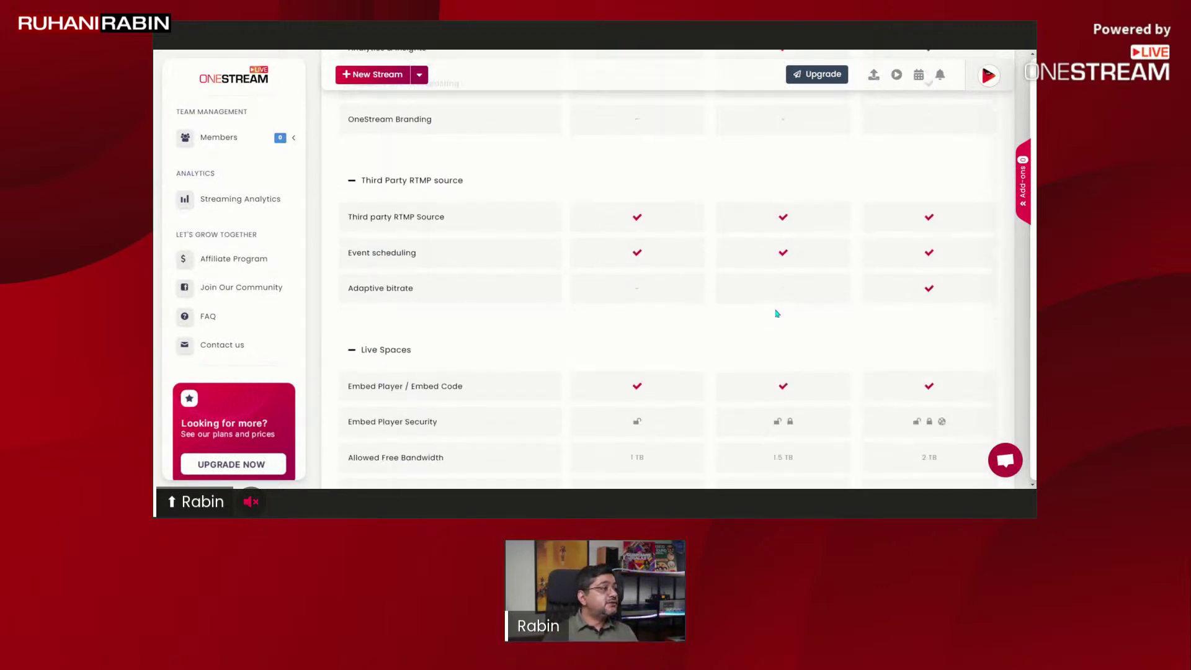
scroll(647, 313, down, 3)
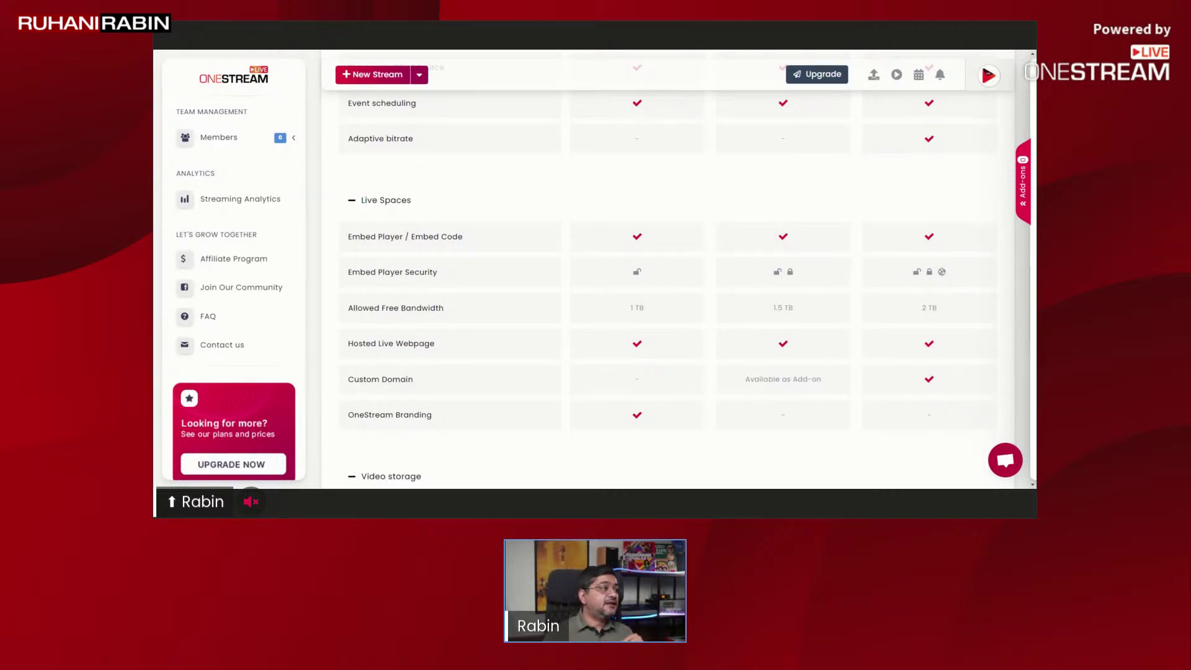
scroll(426, 282, down, 1)
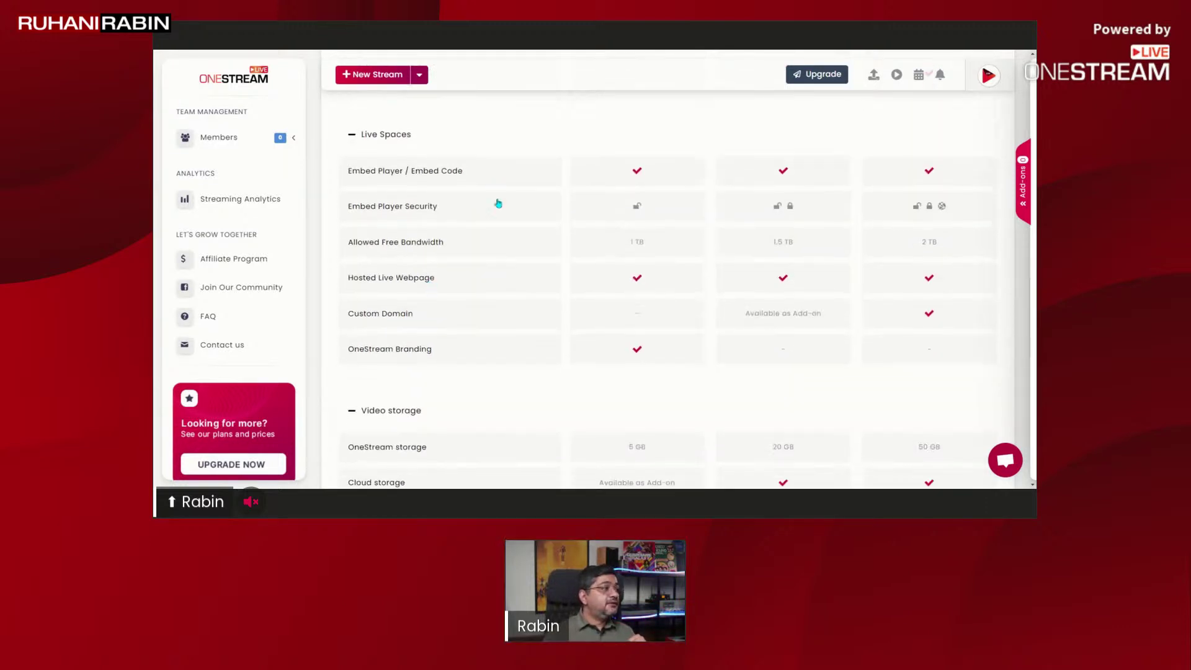
scroll(537, 316, down, 3)
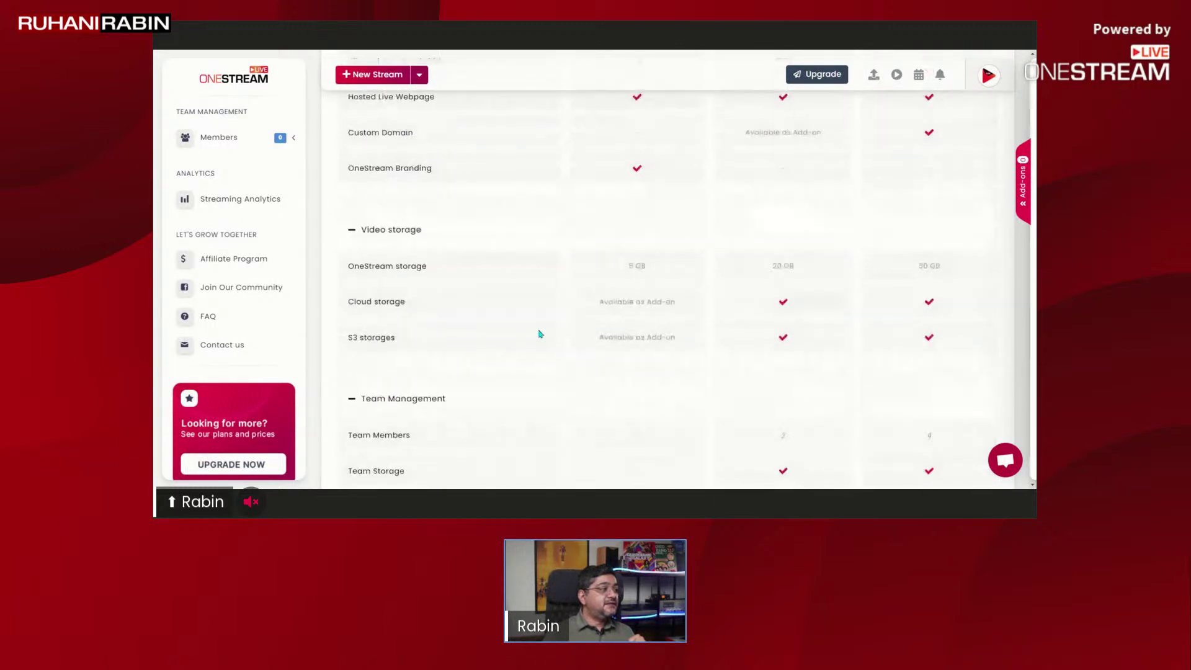
scroll(539, 334, down, 3)
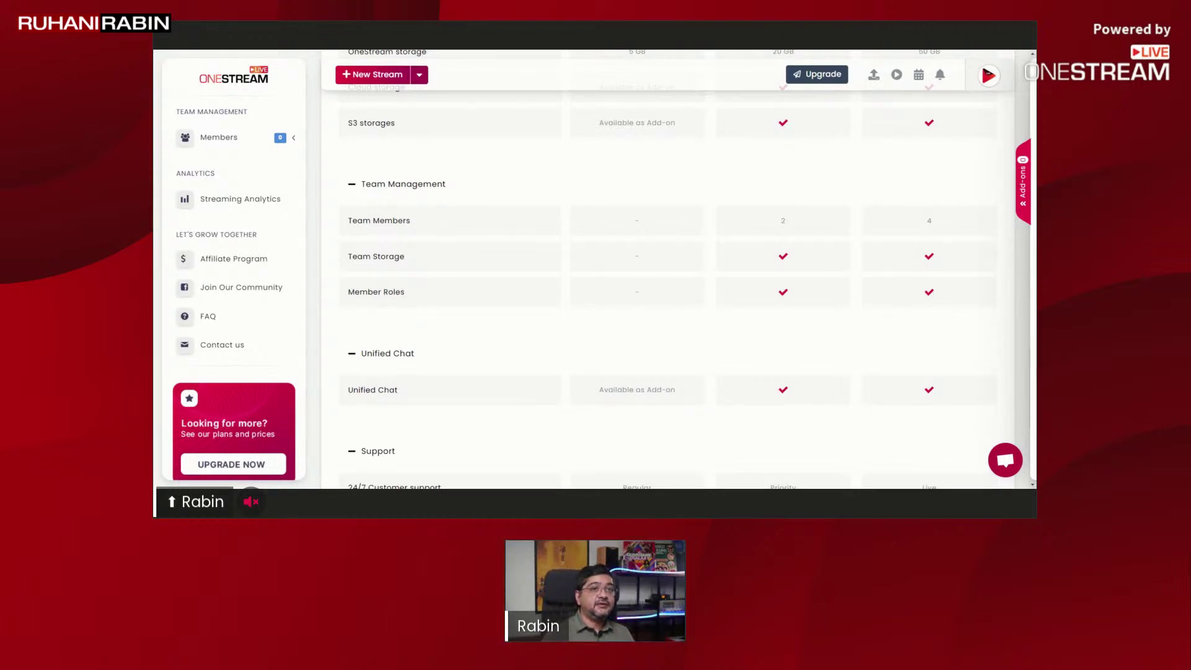
scroll(490, 336, down, 3)
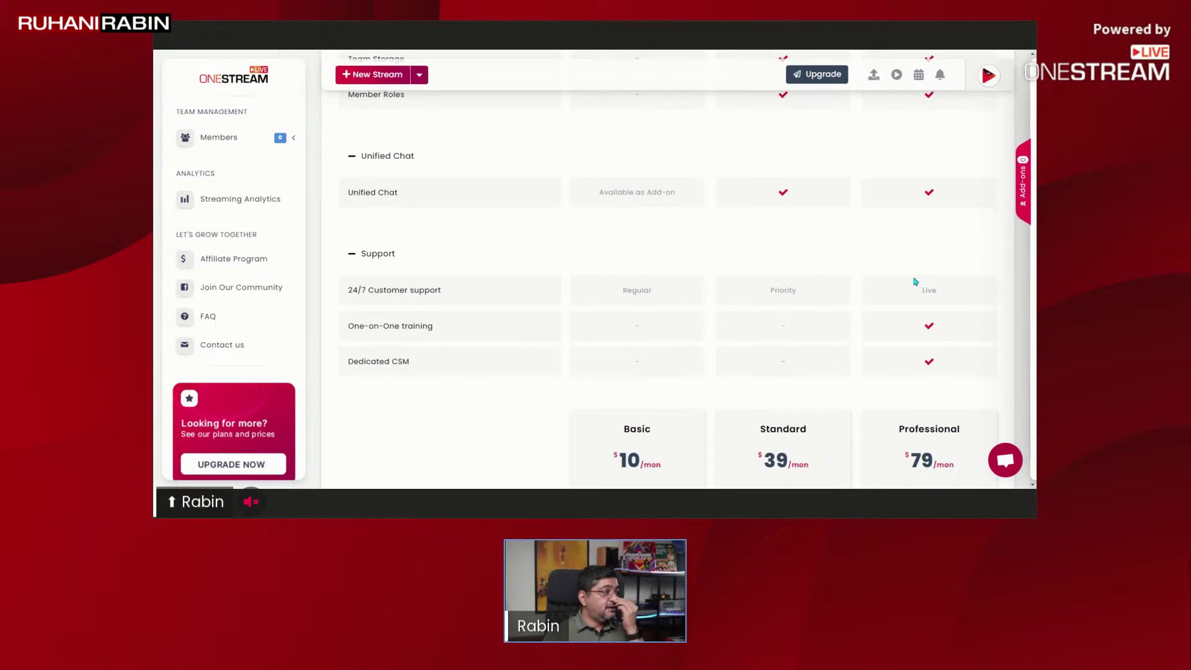
- Go through the full plan comparison again, including the monthly prices of the three plans
scroll(806, 258, up, 3)
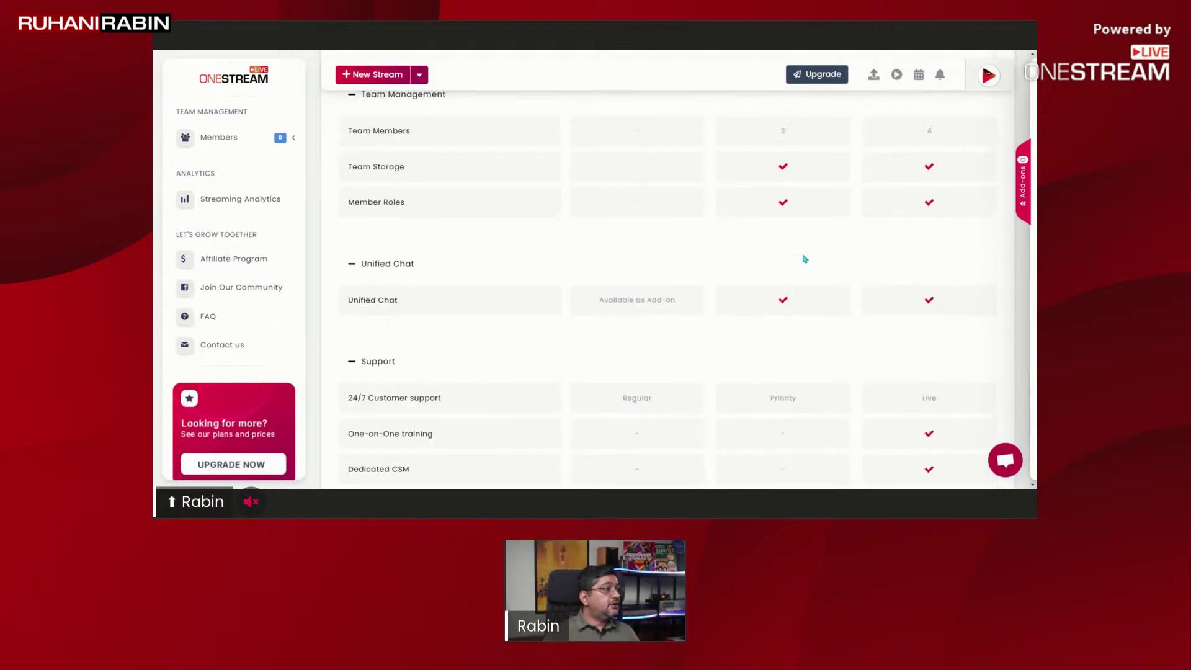
scroll(637, 373, up, 6)
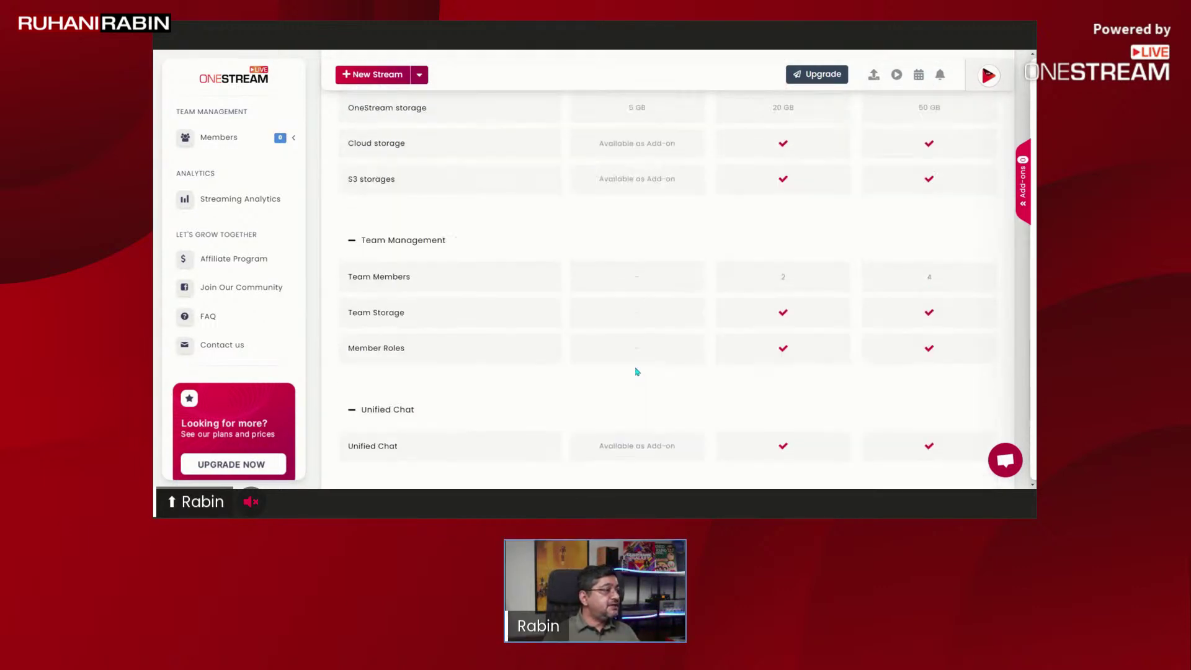
scroll(639, 371, up, 15)
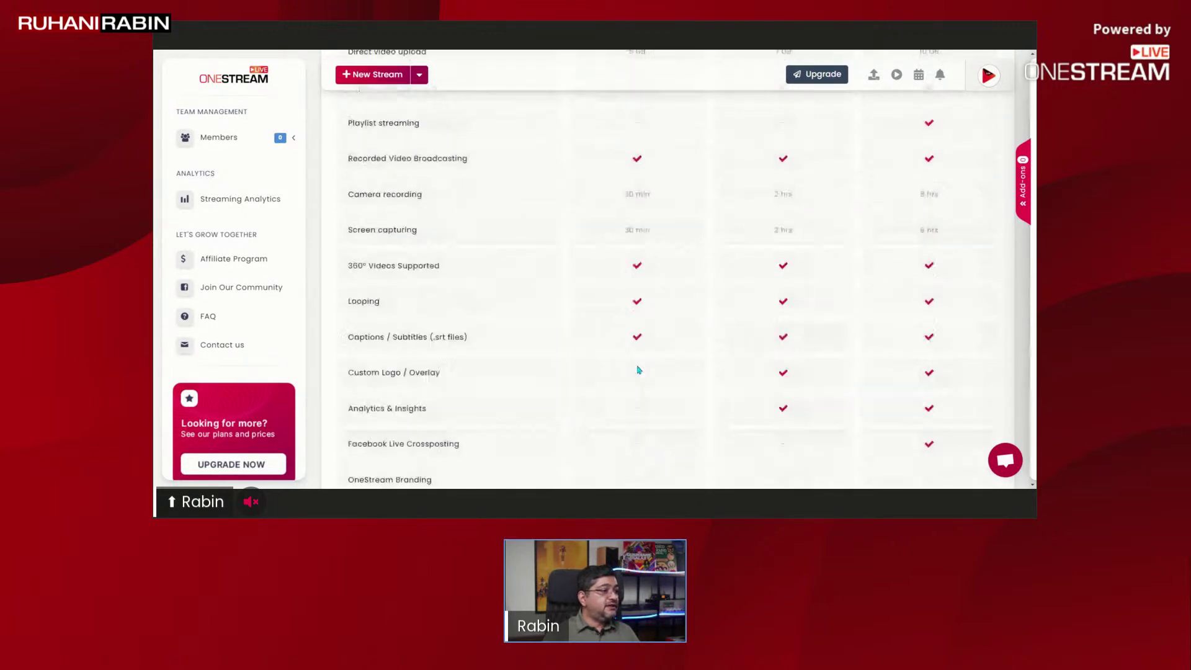
scroll(639, 371, down, 15)
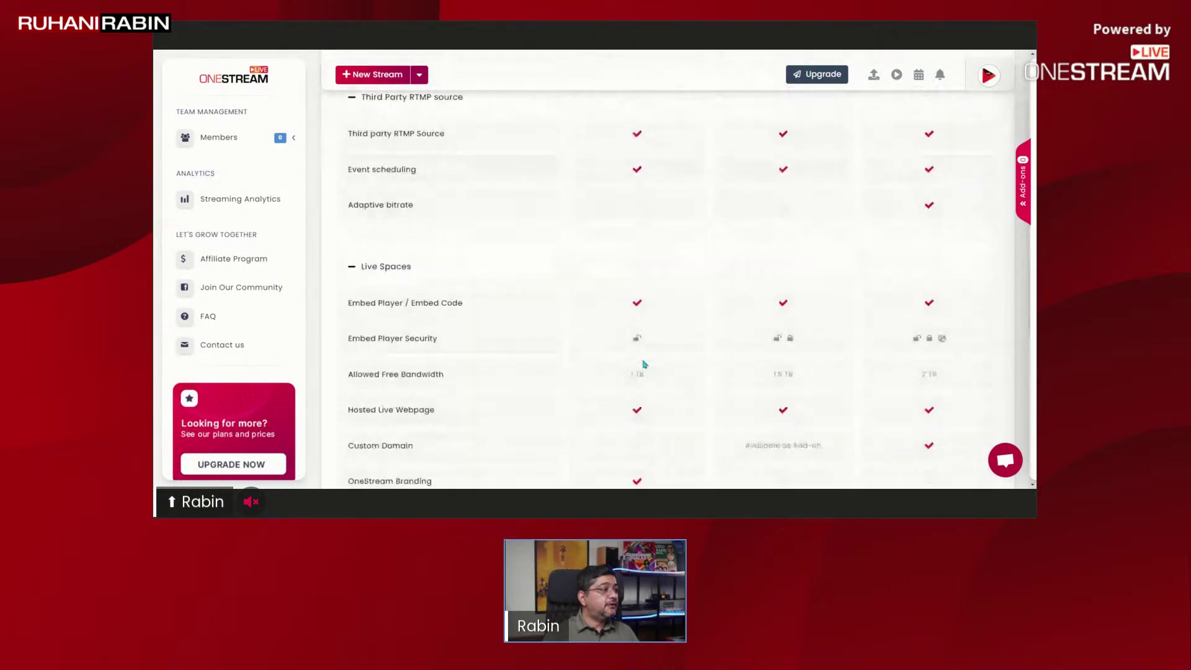
scroll(910, 338, down, 10)
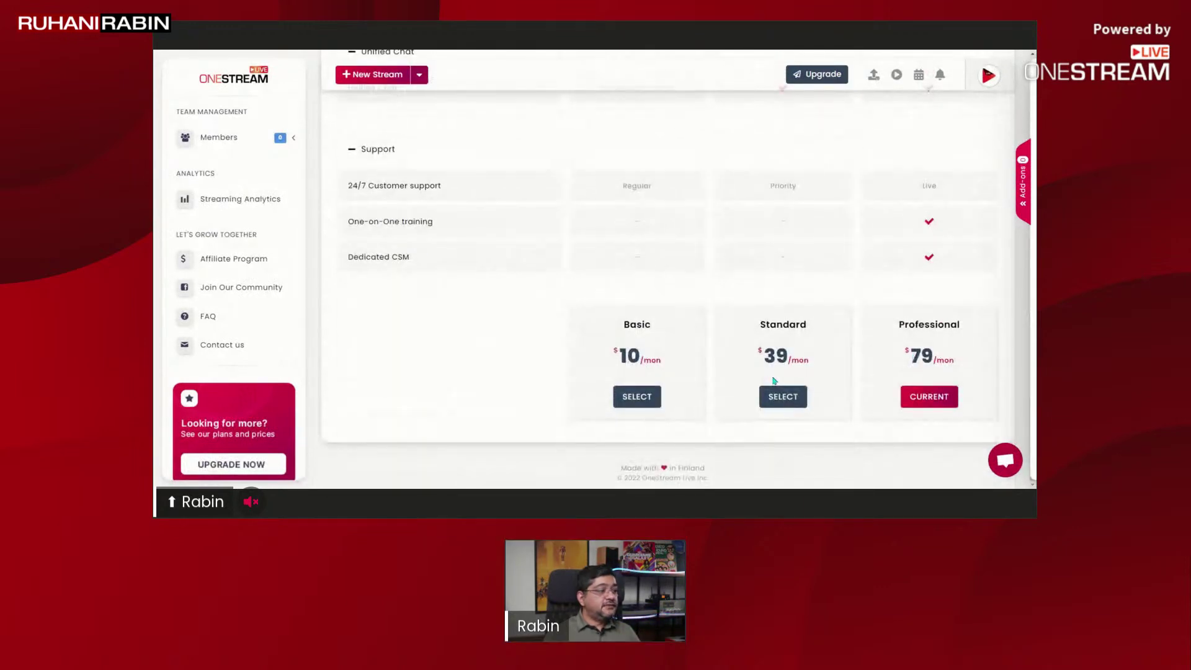
scroll(937, 357, up, 10)
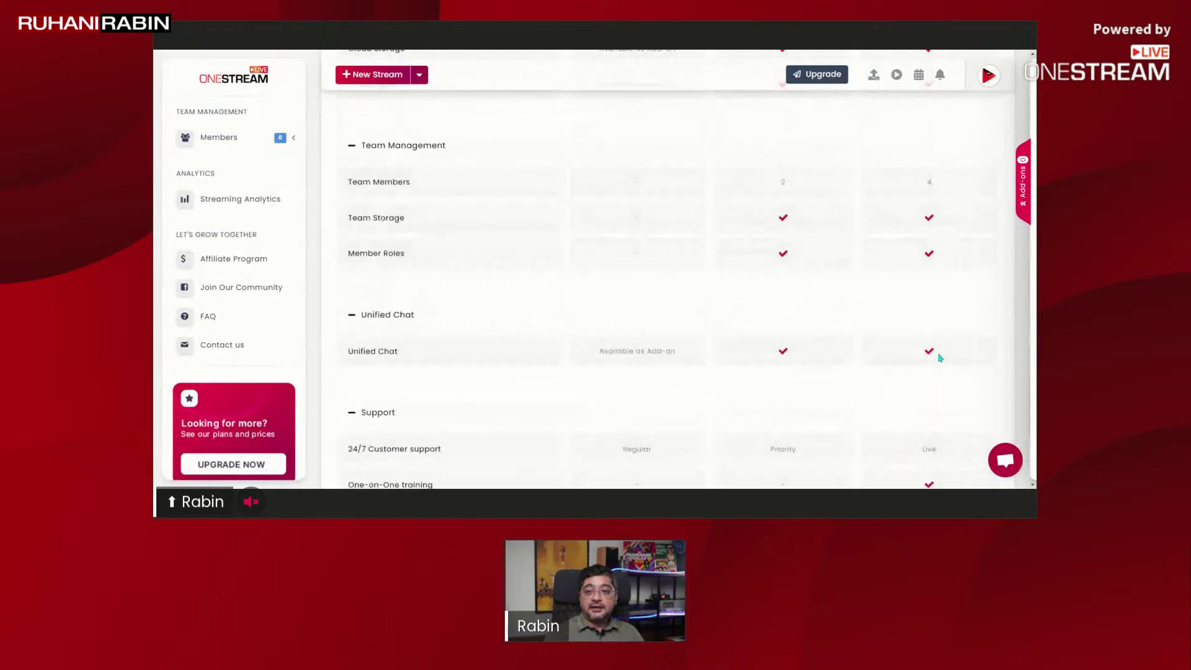